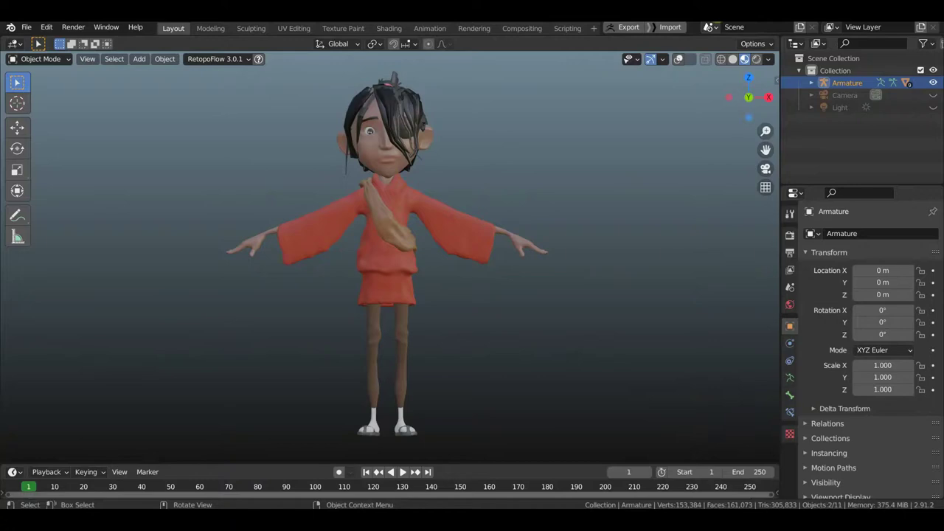
- Turn on viewport overlays so the armature bones show, viewing the character nearly from the front
mouse_move(575, 204)
middle_mouse_down()
mouse_move(548, 209)
mouse_move(626, 223)
mouse_move(475, 154)
mouse_move(327, 184)
mouse_move(378, 167)
middle_mouse_up()
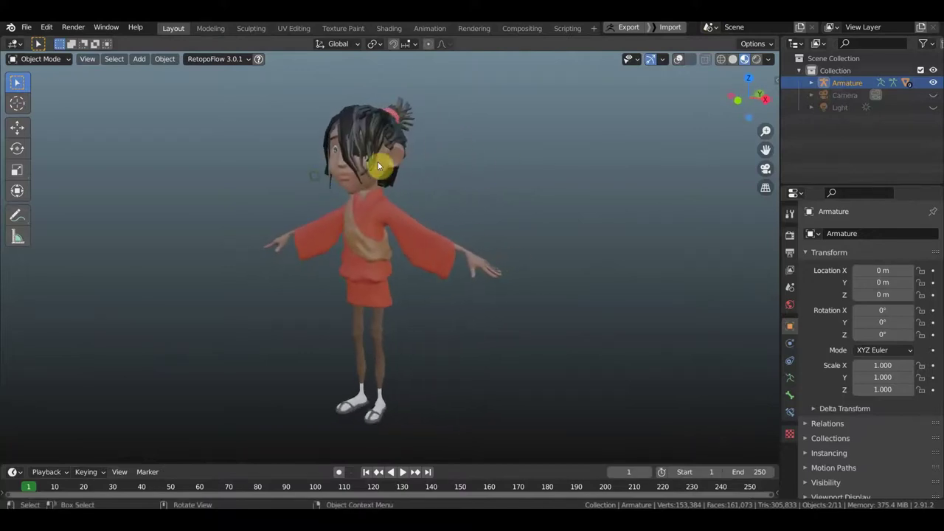
left_click(680, 61)
left_click(45, 64)
middle_click_drag(392, 157, 391, 131)
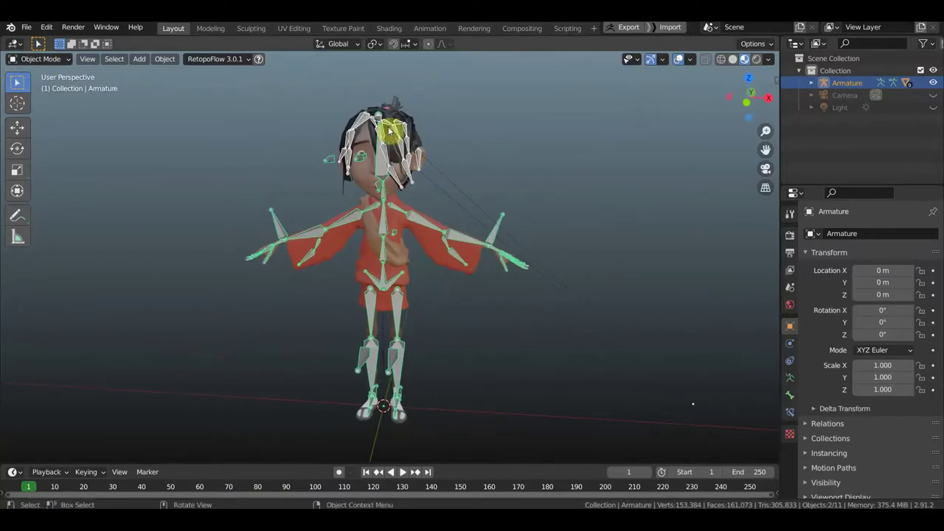
- Duplicate the armature and undo it, then switch the armature into Pose Mode
key("shift+d")
left_click(493, 223)
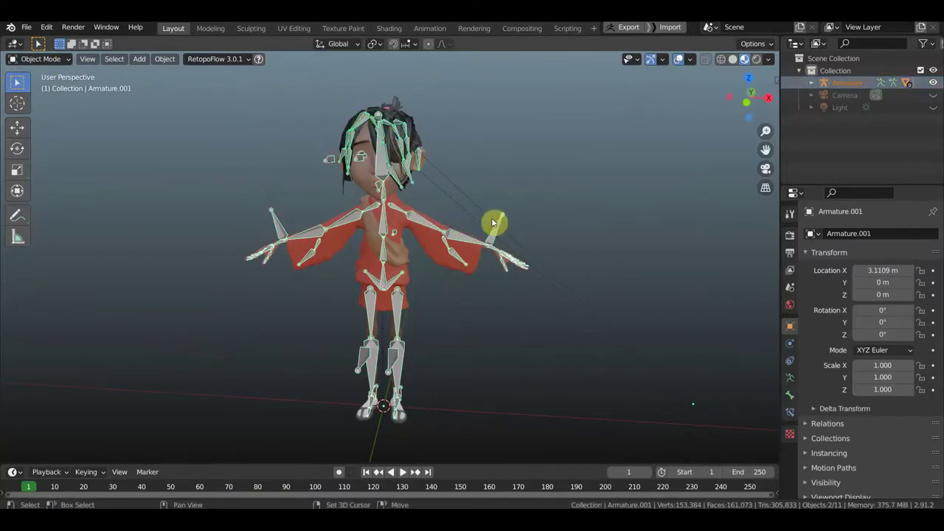
key("ctrl+z")
left_click(65, 59)
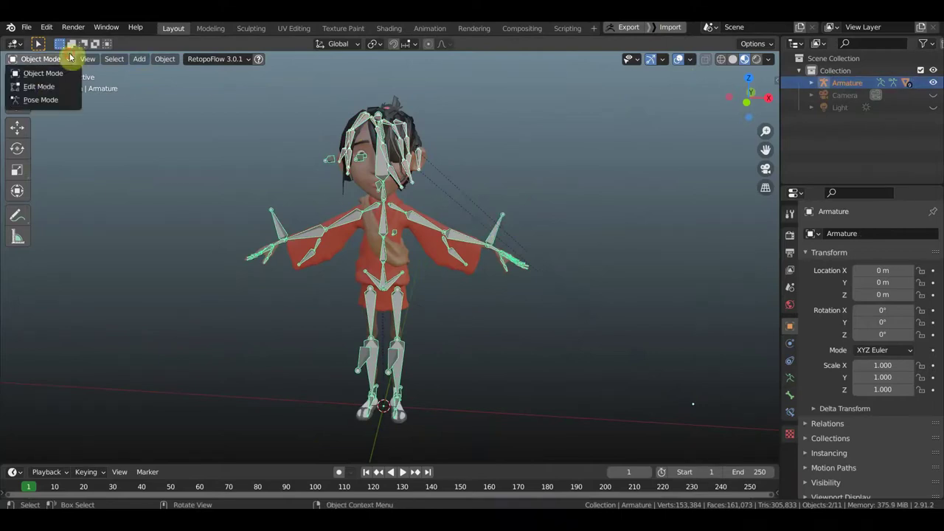
left_click(43, 100)
- Rotate the head bone to tilt the character's head
middle_click_drag(327, 179, 291, 175)
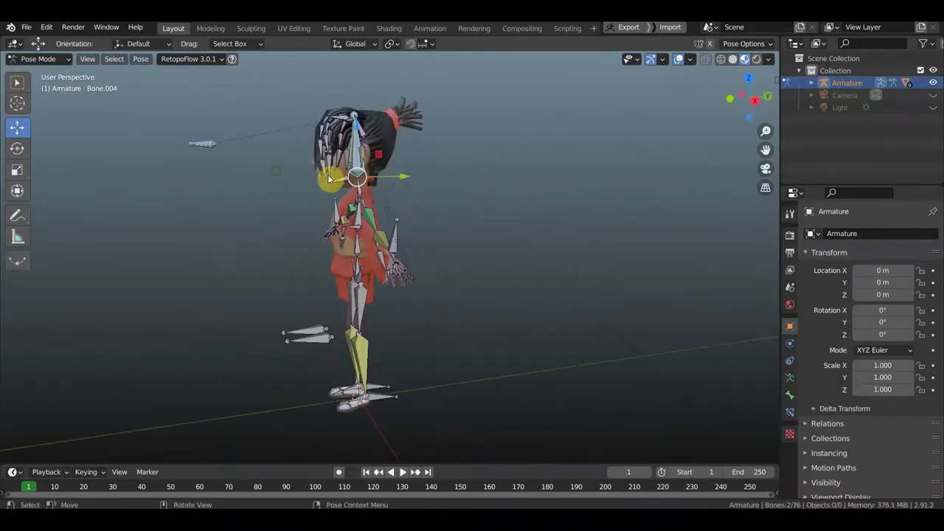
key("r")
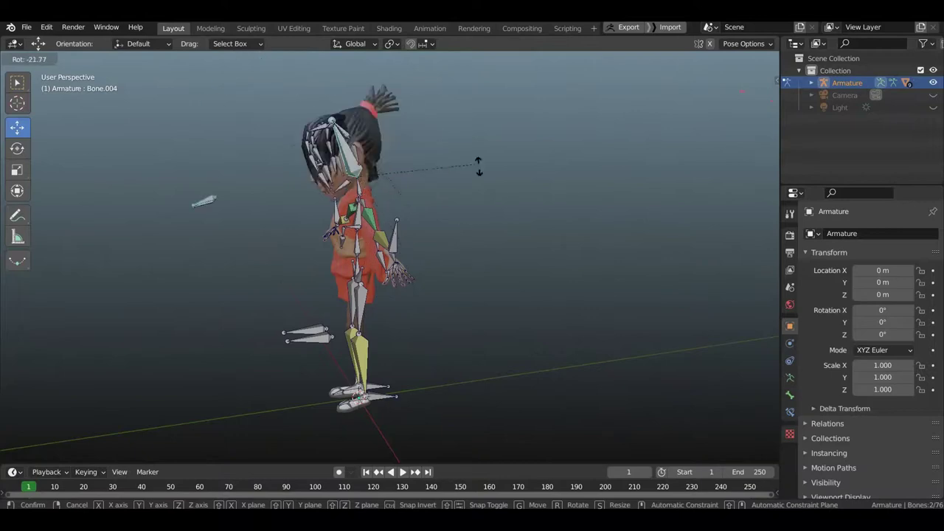
left_click(478, 227)
scroll(480, 192, "up", 2)
scroll(481, 159, "up", 2)
- Rotate the front hair bone Bone.037 to swing its hair strand
mouse_move(485, 130)
middle_mouse_down()
mouse_move(544, 291)
mouse_move(372, 229)
middle_mouse_up()
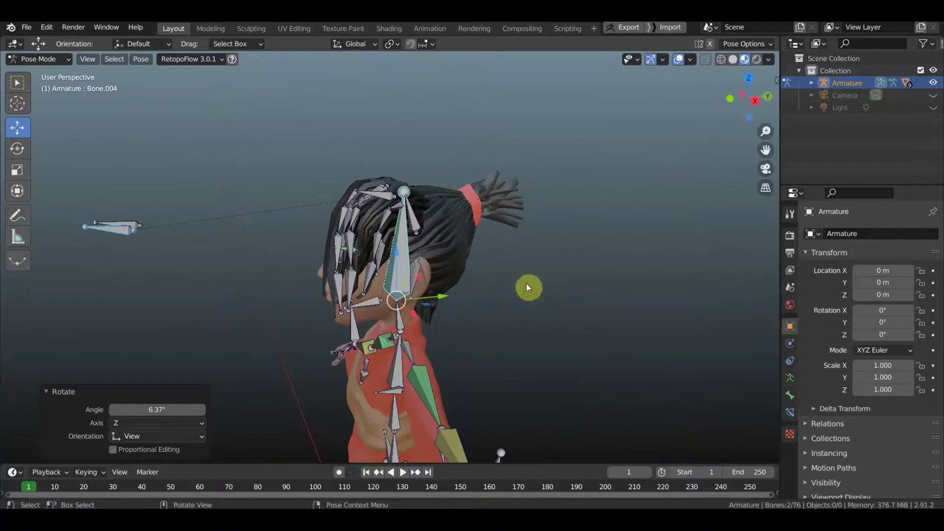
left_click(341, 251)
key("r")
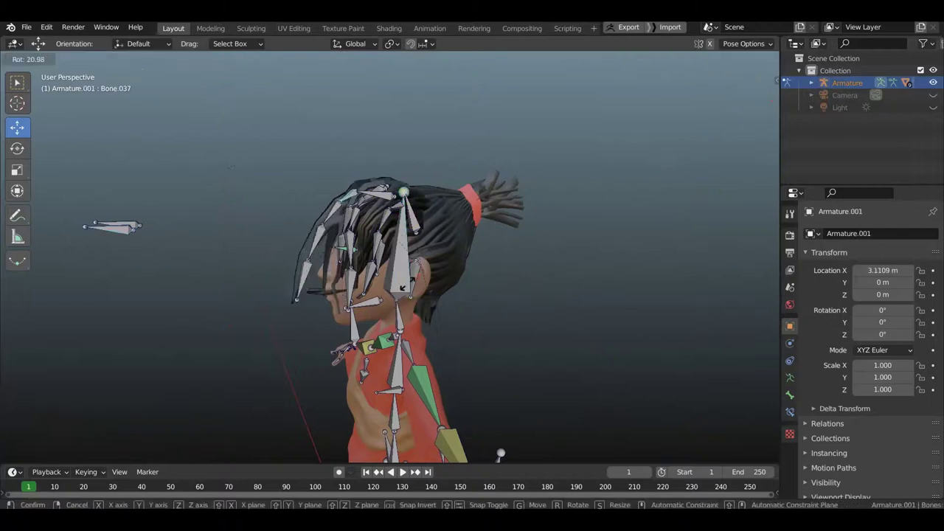
left_click(491, 296)
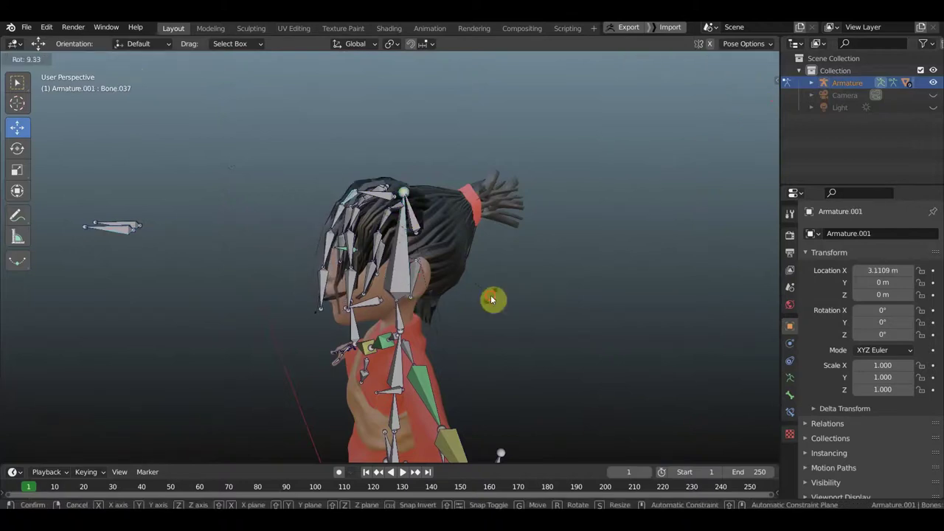
- Rotate hair bone Bone.042 to -41.2° about Z, then hide the bones
mouse_move(386, 276)
middle_mouse_down()
mouse_move(374, 281)
mouse_move(383, 226)
mouse_move(364, 135)
middle_mouse_up()
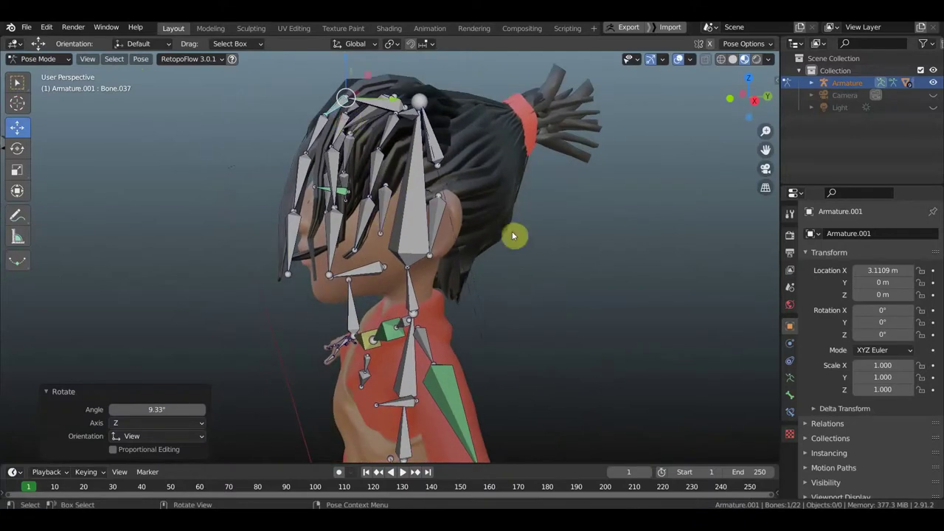
left_click(317, 169)
key("r")
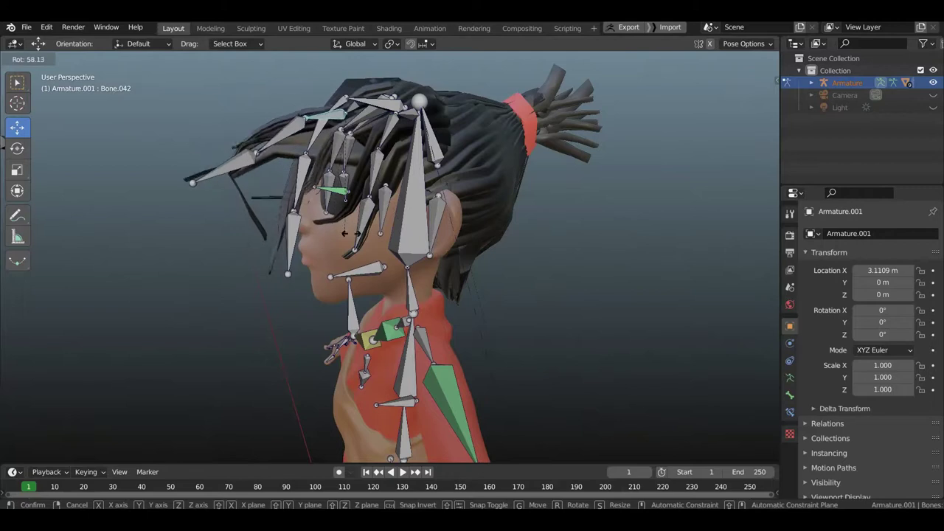
left_click(258, 223)
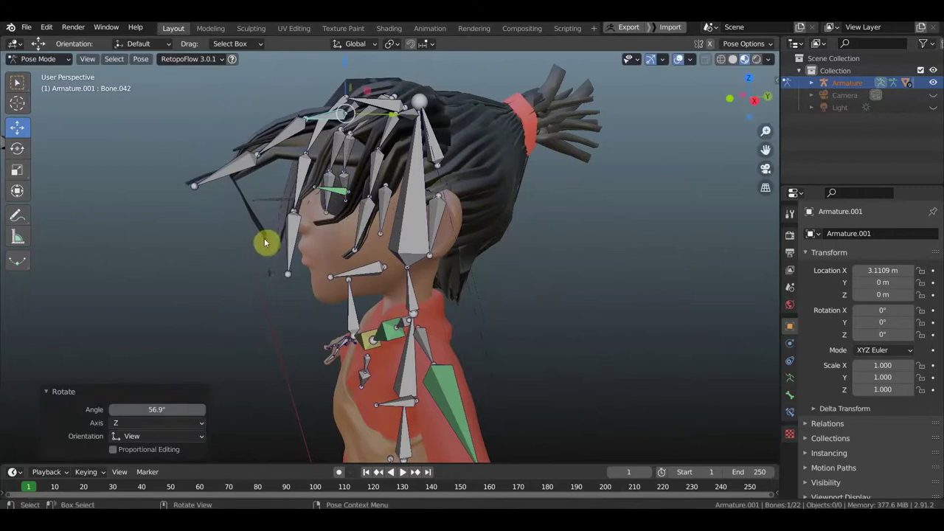
key("r")
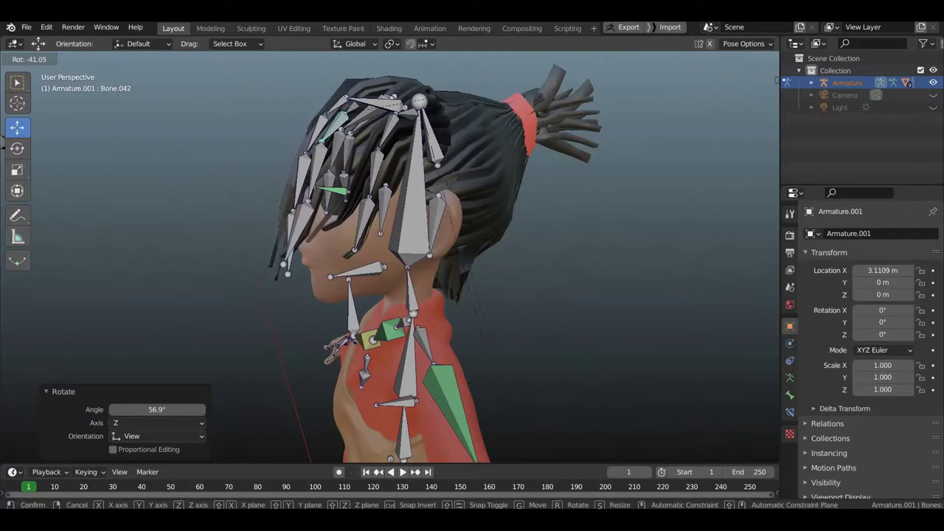
left_click(442, 158)
mouse_move(361, 243)
middle_mouse_down()
mouse_move(487, 273)
mouse_move(470, 251)
middle_mouse_up()
left_click(678, 59)
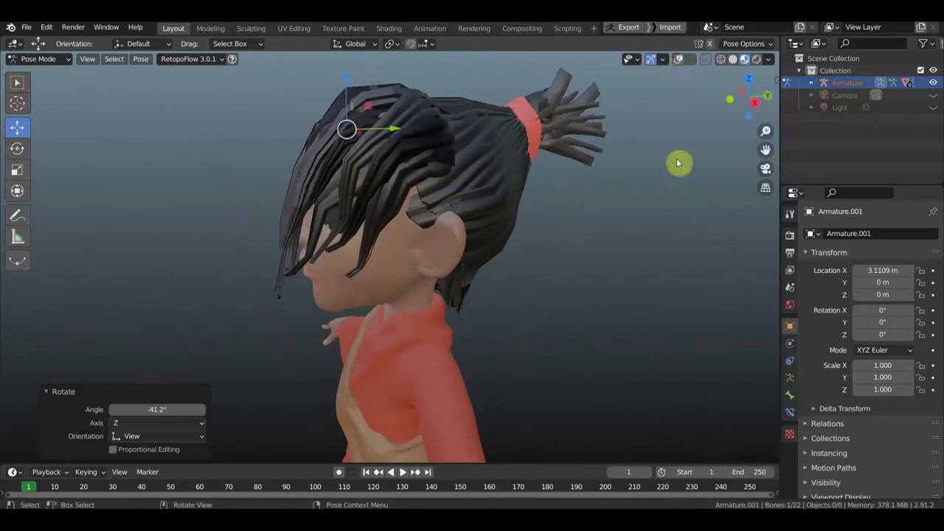
- Rotate two hair bones, the second by 4.72°, and check the hair from the side
key("r")
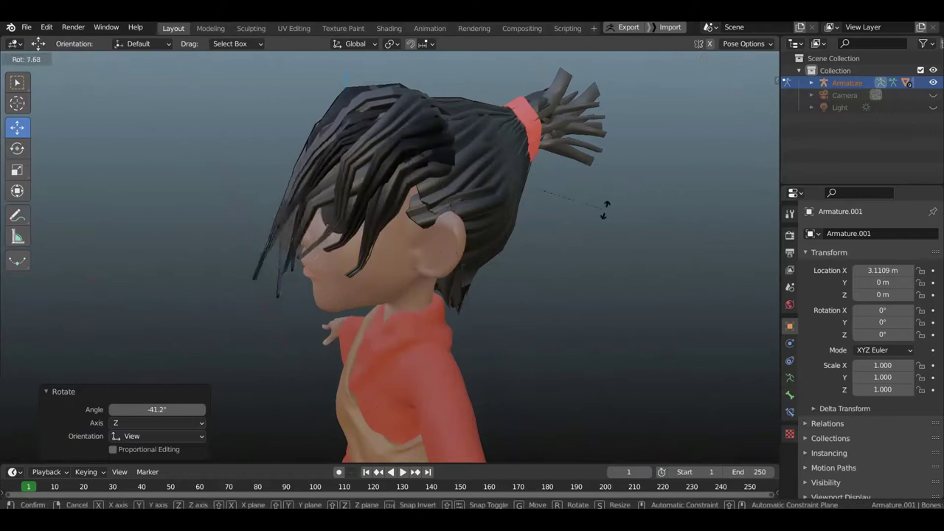
left_click(718, 217)
mouse_move(718, 218)
middle_mouse_down()
mouse_move(692, 231)
mouse_move(663, 226)
middle_mouse_up()
key("r")
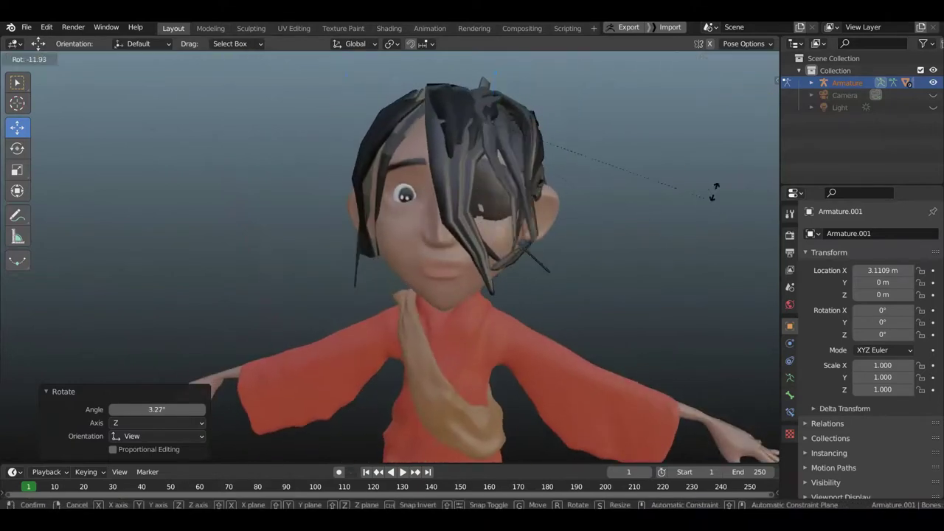
left_click(628, 222)
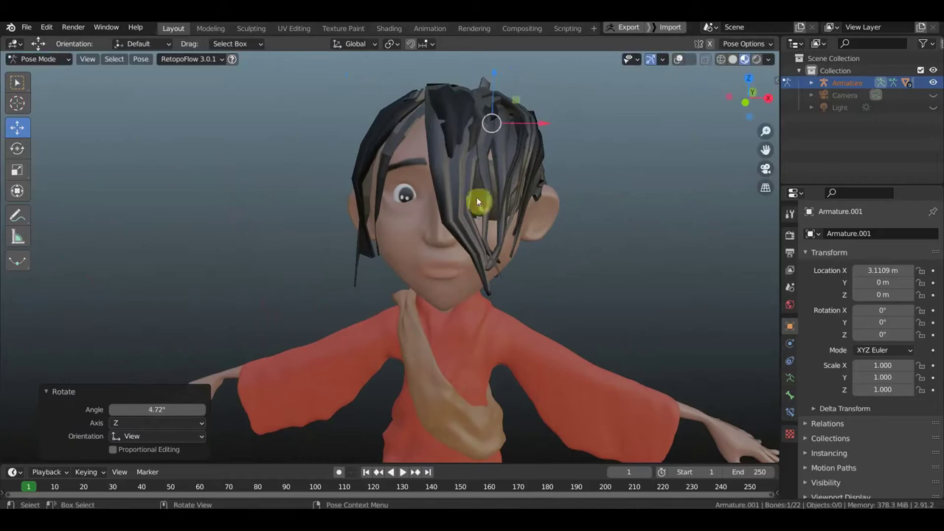
mouse_move(441, 193)
middle_mouse_down()
mouse_move(580, 183)
mouse_move(480, 189)
middle_mouse_up()
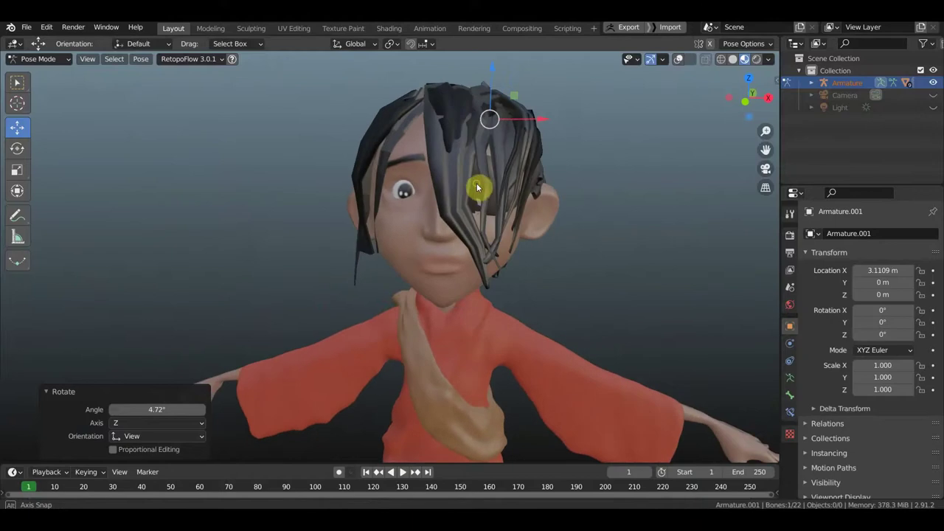
- Show the bones again and rotate Bone.055 -18.3° about Z, then view the rig head-on
left_click(679, 60)
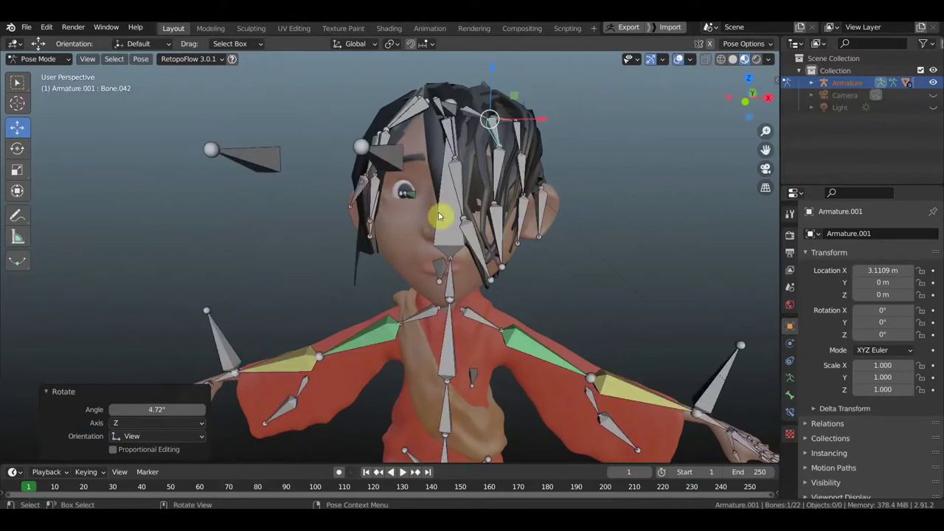
left_click(363, 193)
key("r")
left_click(548, 165)
key("r")
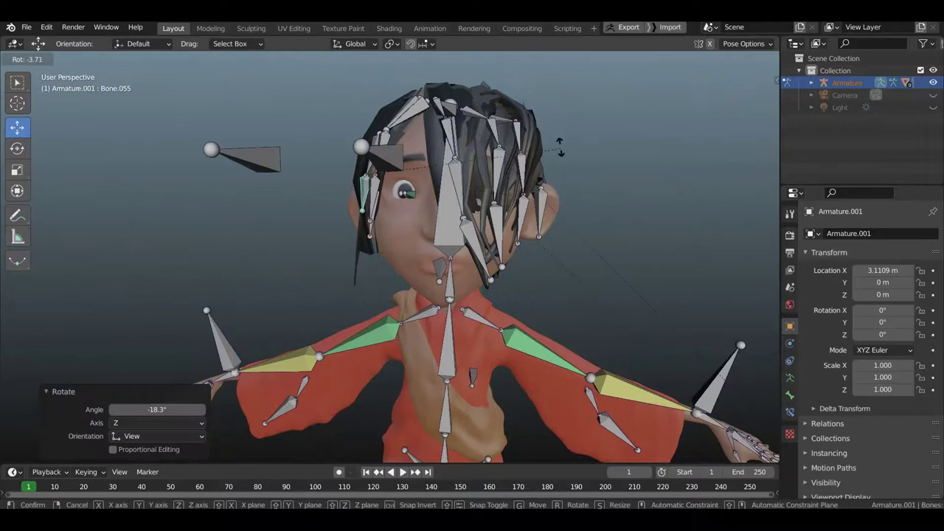
right_click(561, 147)
scroll(561, 222, "down", 2)
mouse_move(586, 249)
middle_mouse_down("alt")
mouse_move(602, 274)
mouse_move(597, 217)
mouse_move(560, 216)
middle_mouse_up("alt")
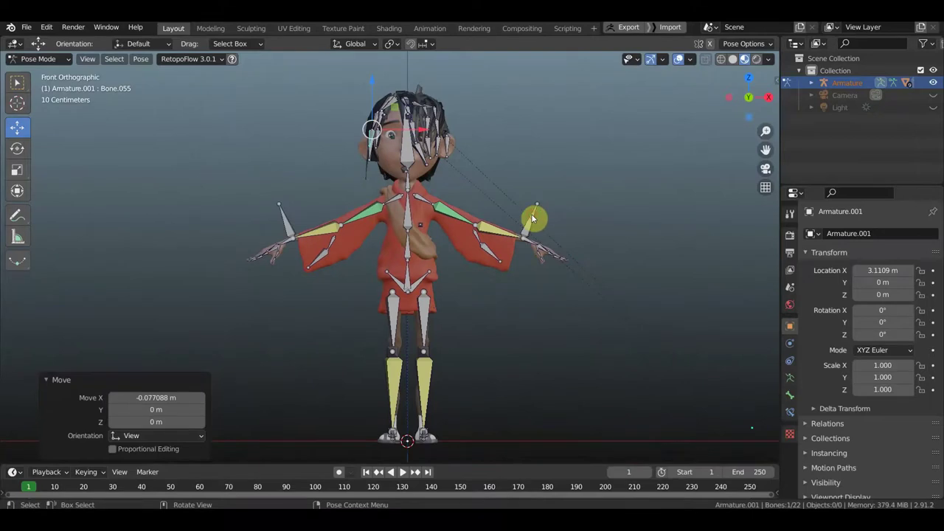
left_click(562, 223)
key("g")
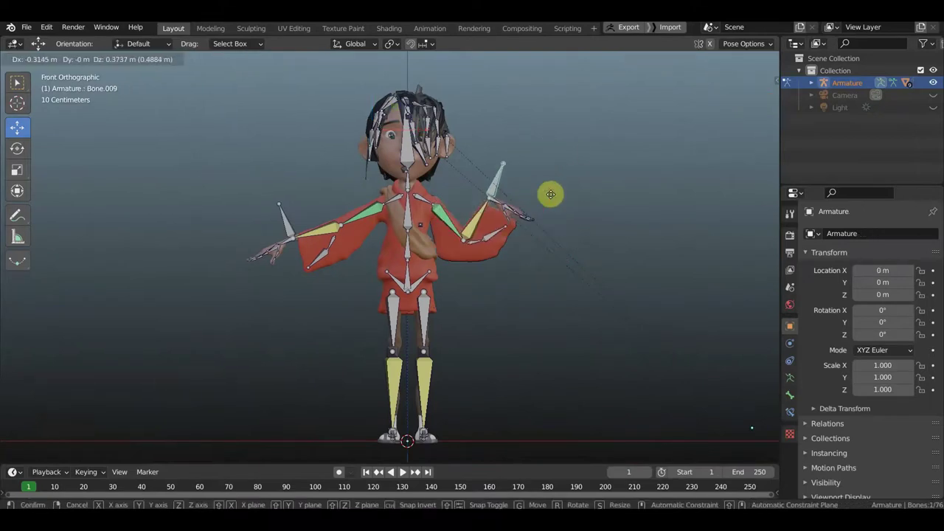
left_click(569, 220)
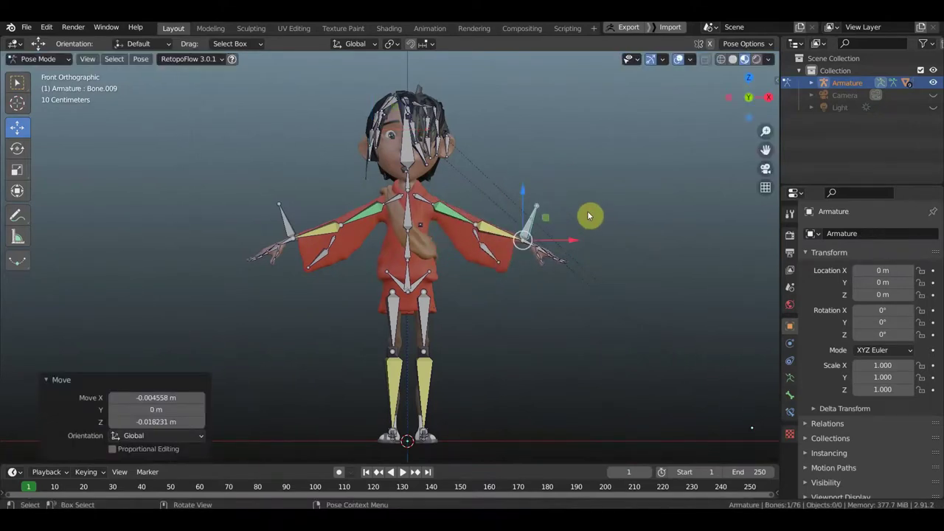
key("ctrl+z")
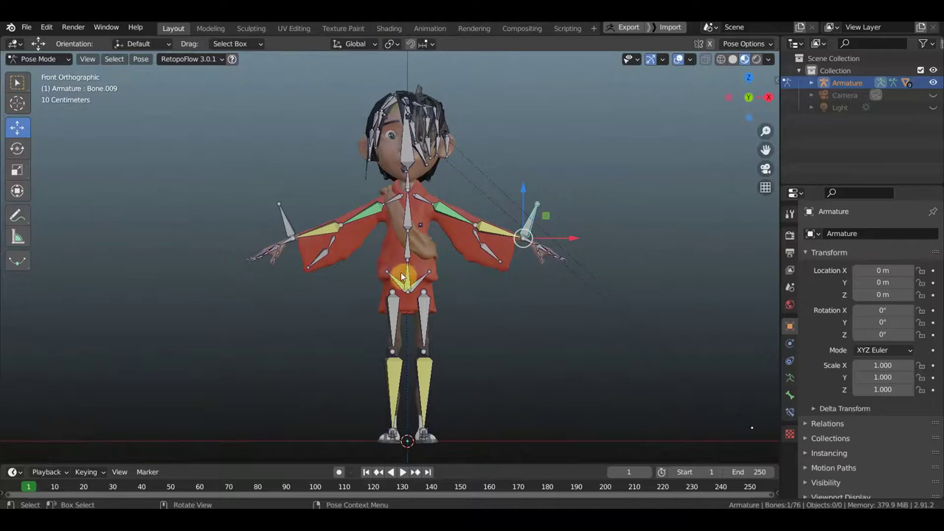
left_click(443, 325)
key("g")
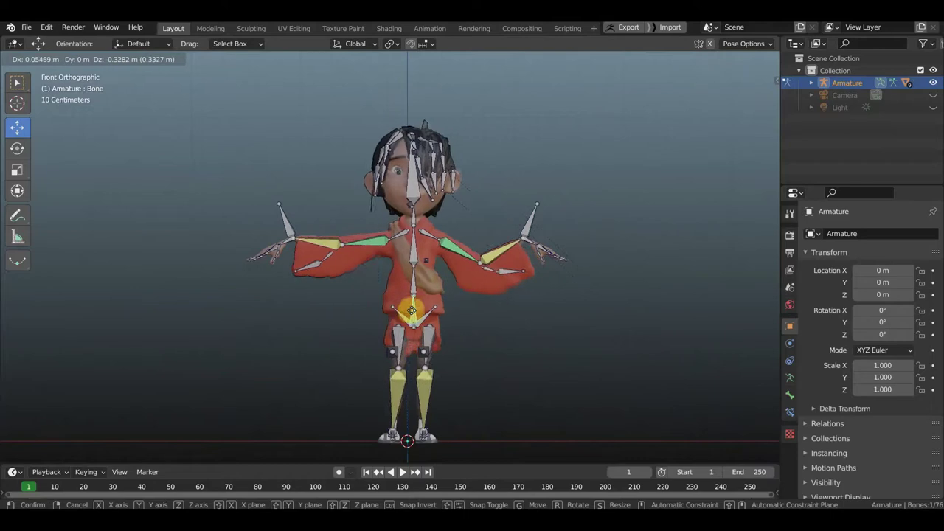
left_click(405, 310)
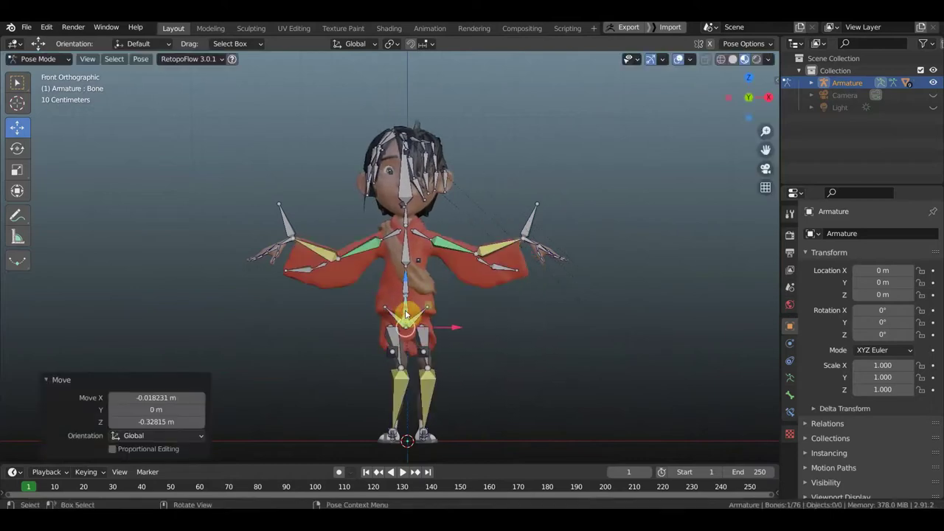
key("ctrl+z")
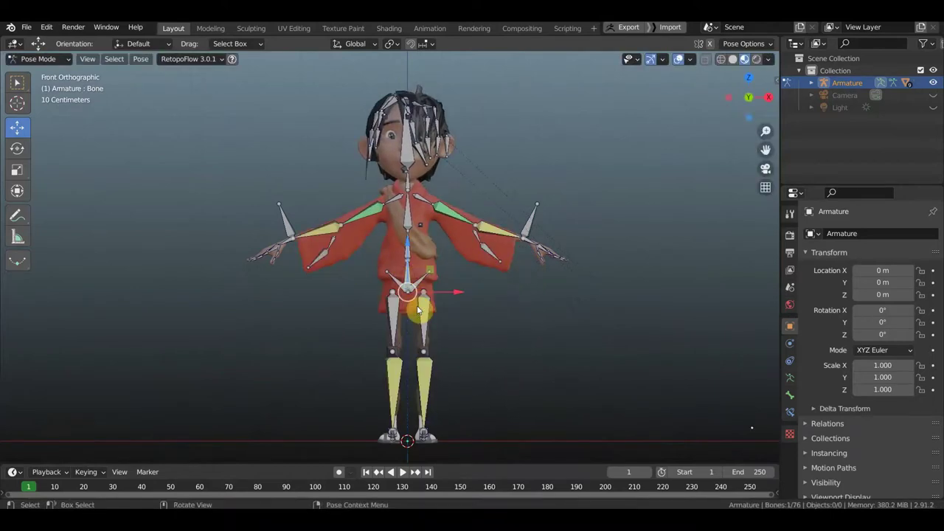
scroll(451, 287, "up", 1)
scroll(451, 286, "down", 1)
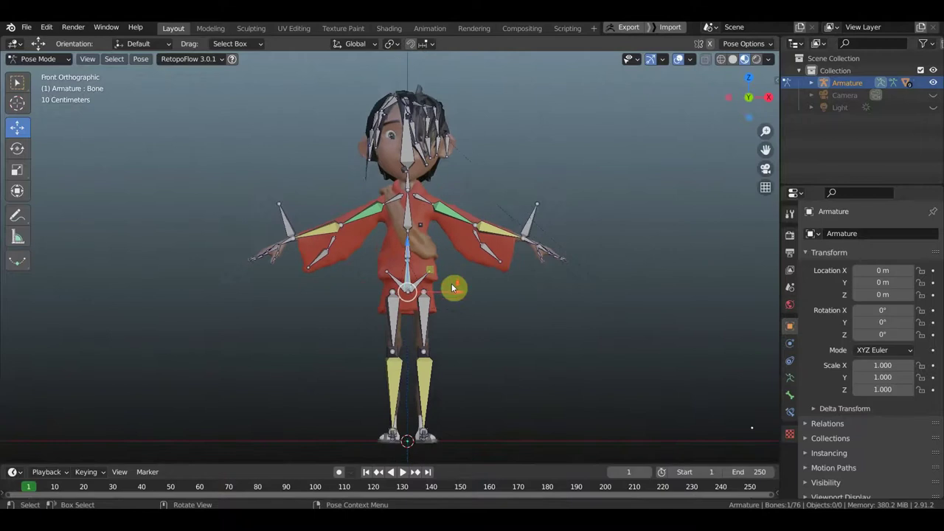
scroll(458, 288, "down", 1)
scroll(457, 288, "up", 1)
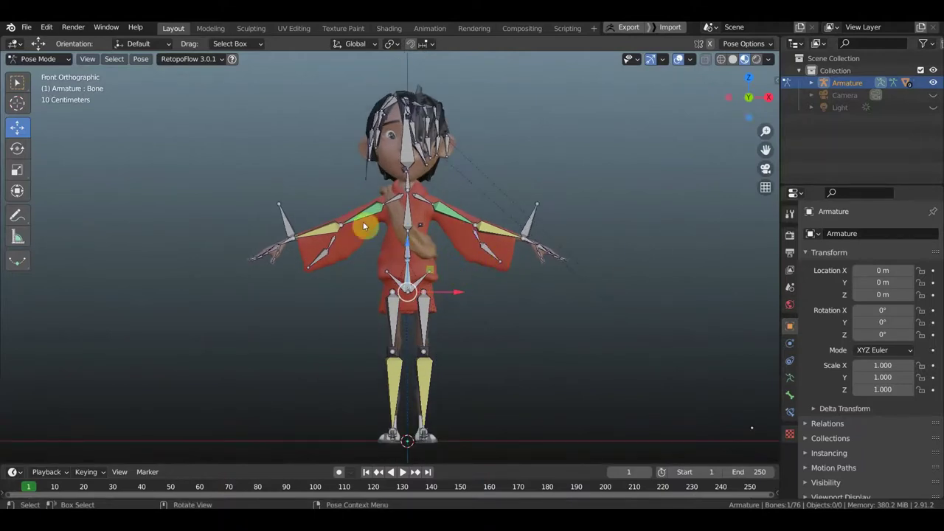
mouse_move(475, 234)
middle_mouse_down()
mouse_move(415, 253)
mouse_move(455, 259)
mouse_move(485, 243)
mouse_move(537, 244)
mouse_move(351, 201)
middle_mouse_up()
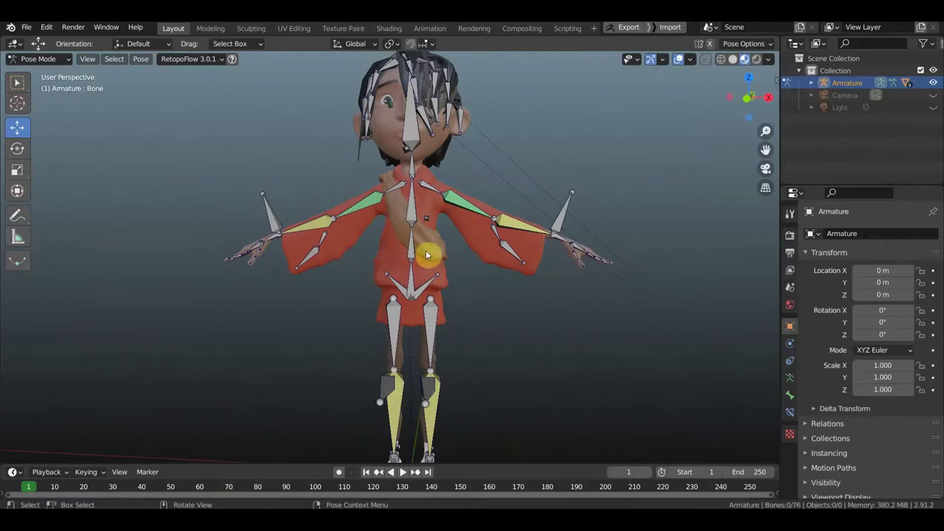
key("KP_1")
middle_click_drag(516, 271, 420, 214, "shift")
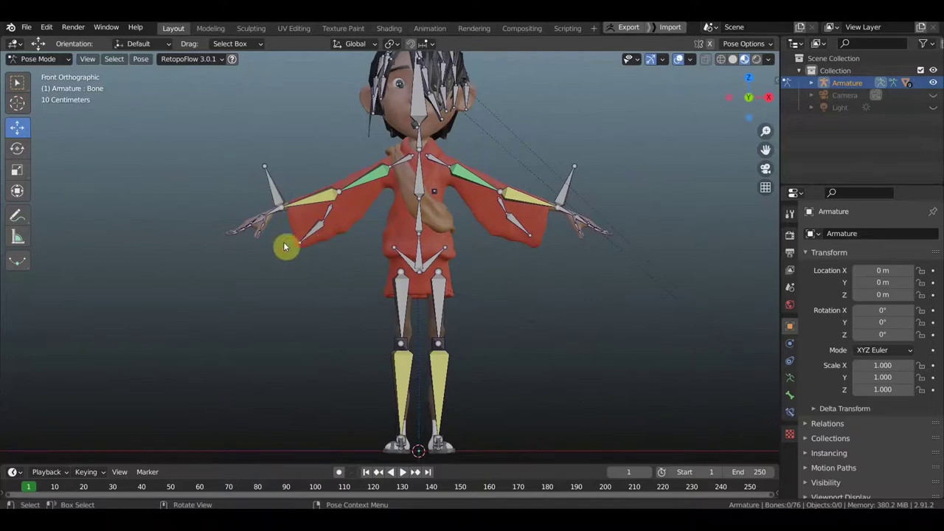
left_click(47, 59)
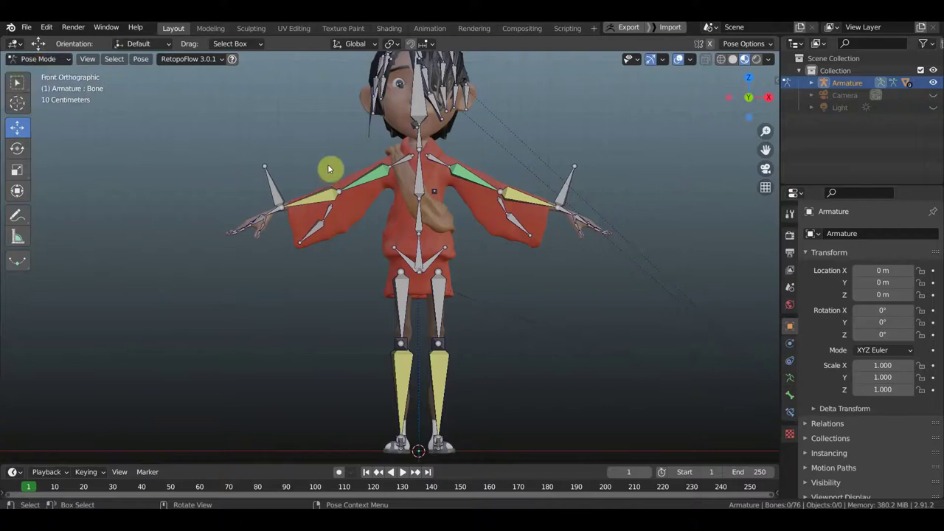
mouse_move(369, 129)
middle_mouse_down()
mouse_move(362, 228)
mouse_move(416, 235)
mouse_move(427, 199)
middle_mouse_up()
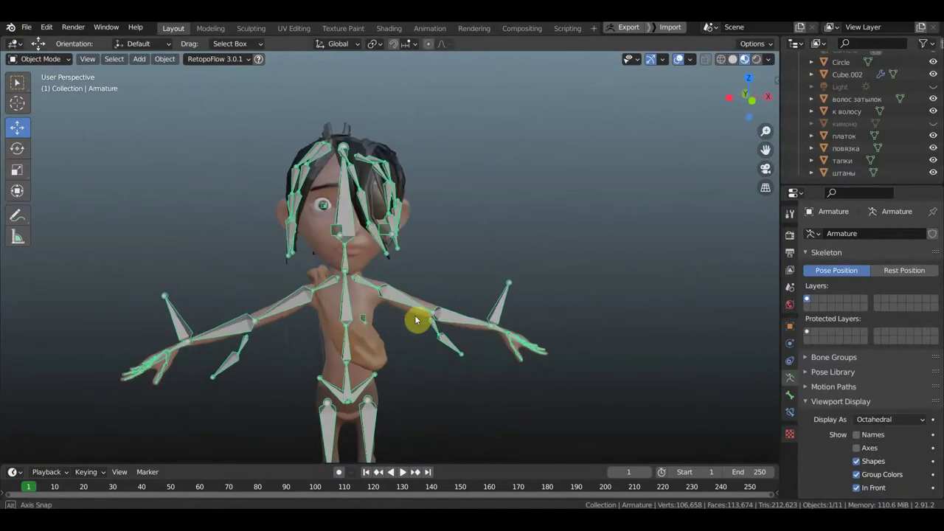
mouse_move(416, 320)
middle_mouse_down()
mouse_move(449, 320)
mouse_move(396, 246)
middle_mouse_up()
- Select the armature past the hair meshes and switch it into Pose Mode
left_click(367, 174)
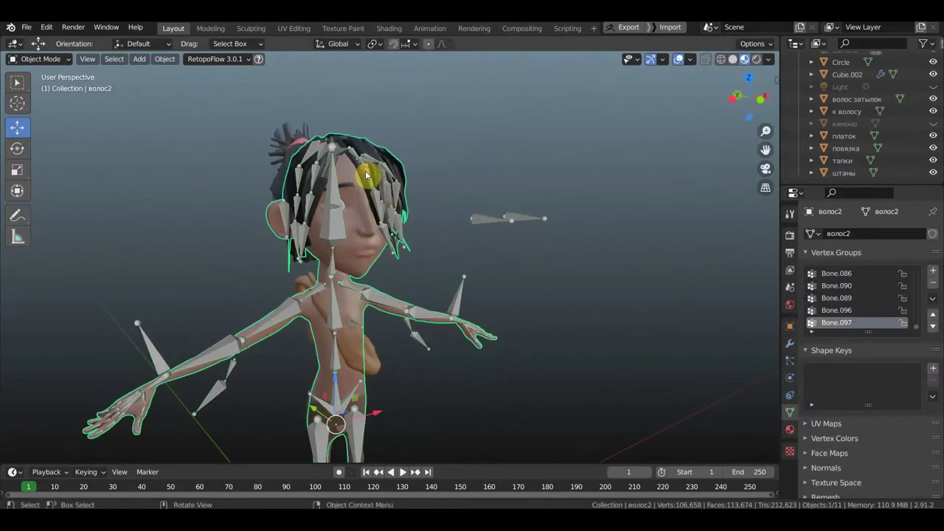
left_click(361, 203)
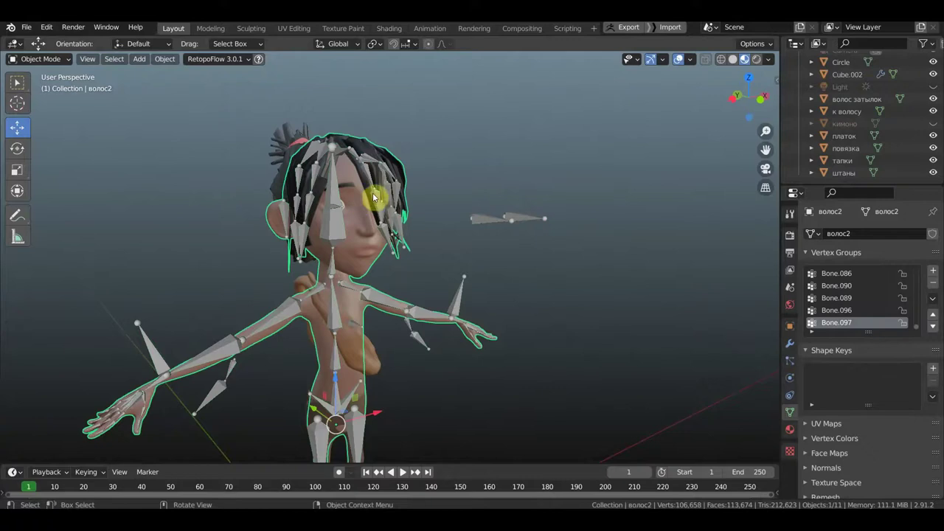
left_click(376, 168)
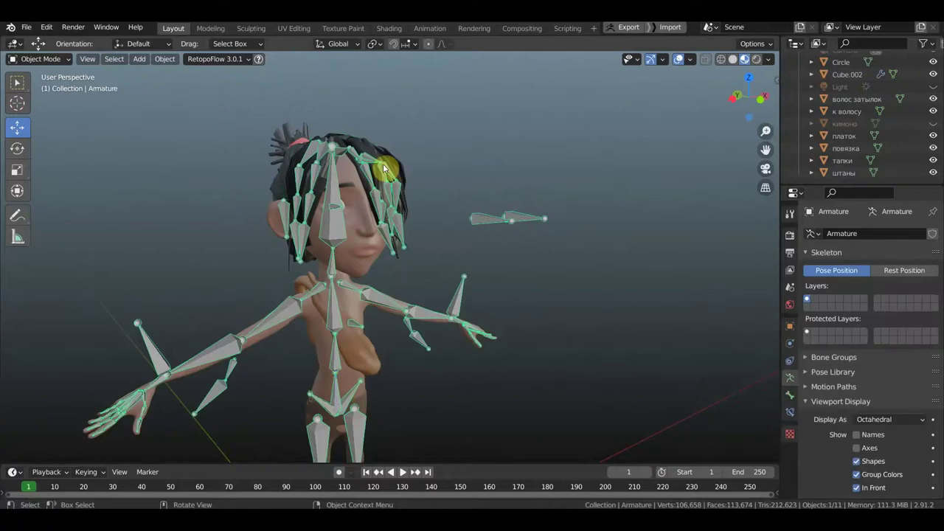
left_click(49, 59)
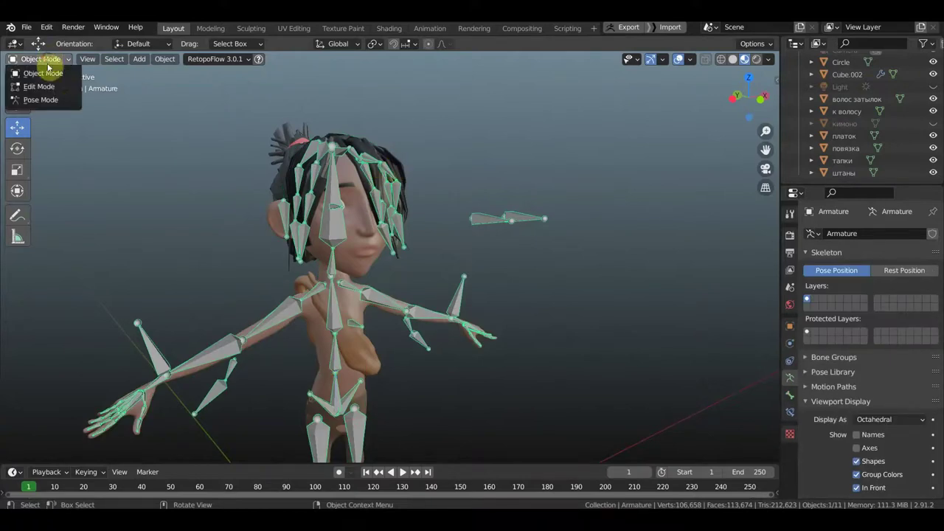
left_click(55, 101)
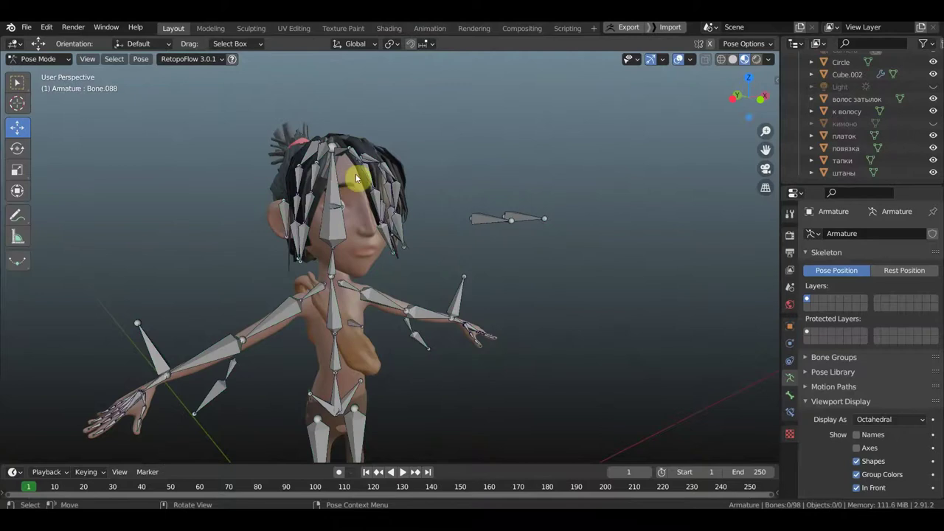
- Rotate hair bone Bone.038 by -58.4° and inspect the head from below
left_click(428, 209)
key("r")
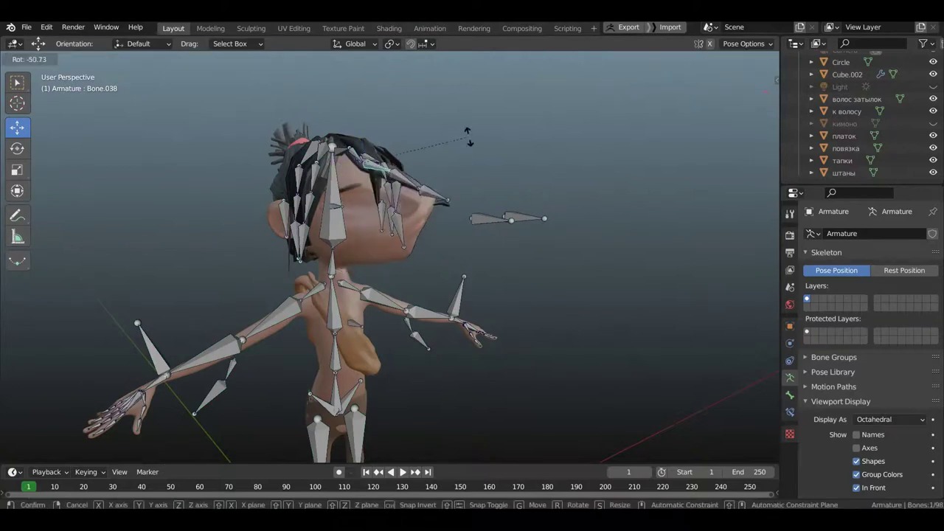
left_click(474, 124)
middle_click_drag(474, 123, 443, 164)
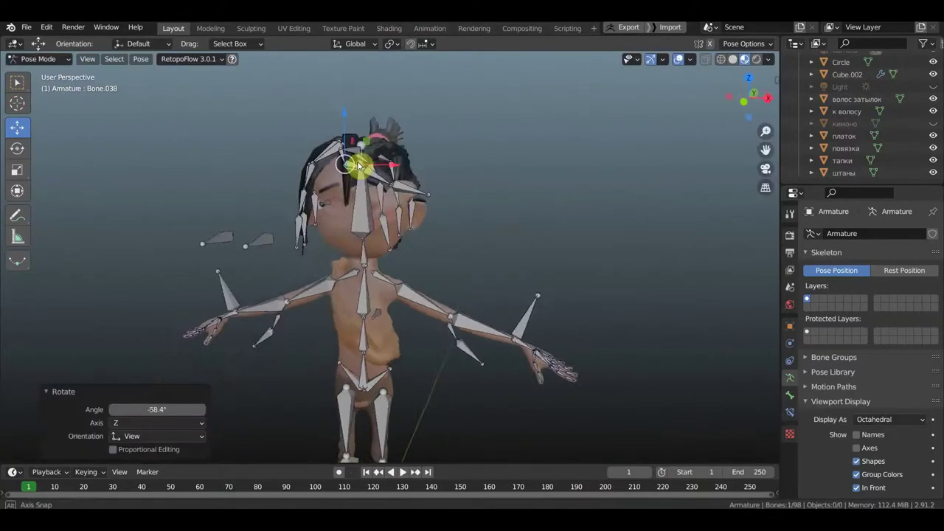
scroll(401, 148, "up", 3)
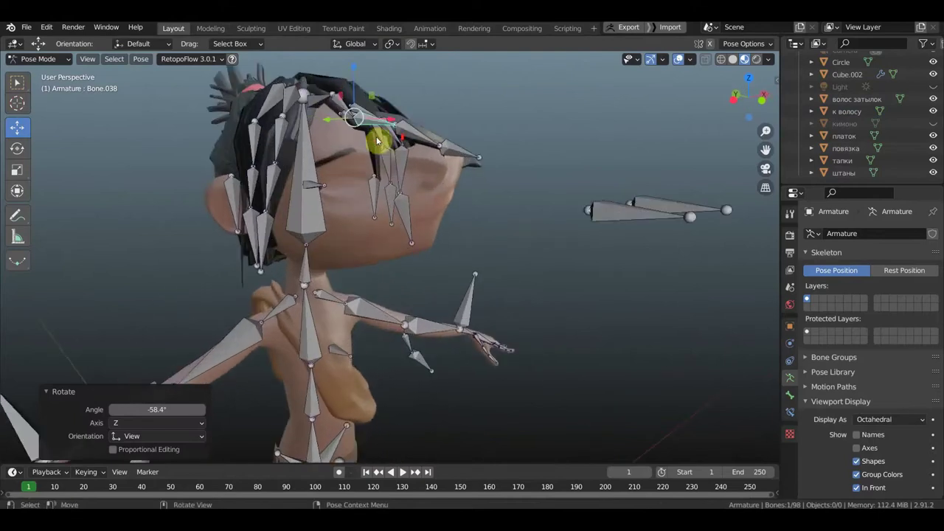
middle_click_drag(396, 135, 375, 213)
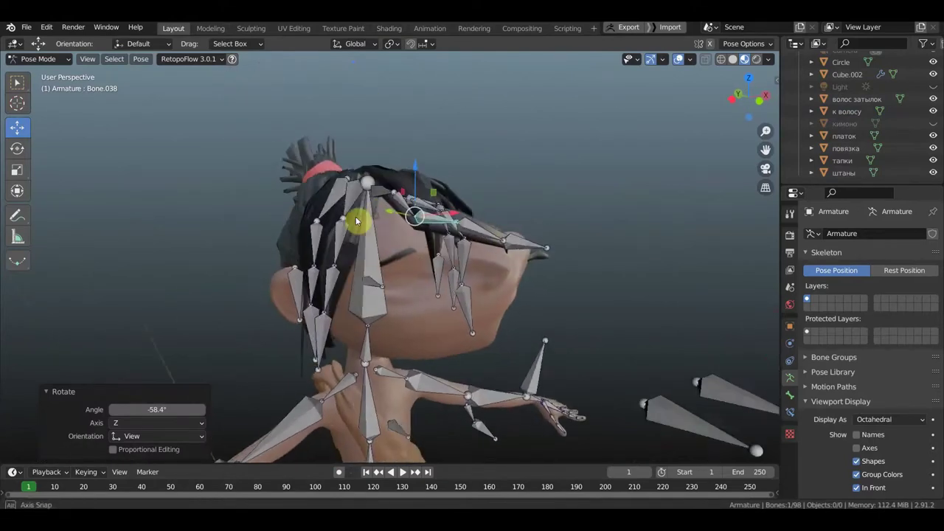
scroll(380, 213, "down", 1)
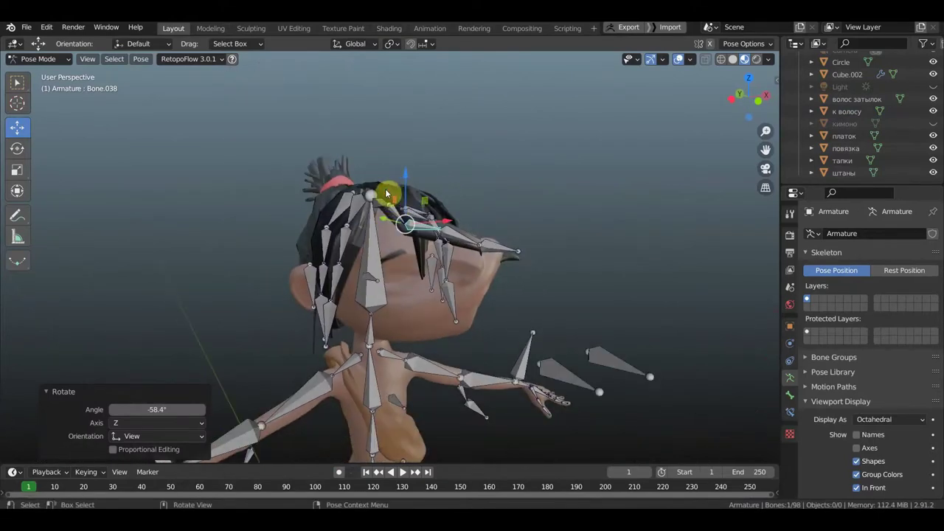
- Deselect all bones and orbit to a frontal view of the rig
left_click(387, 229)
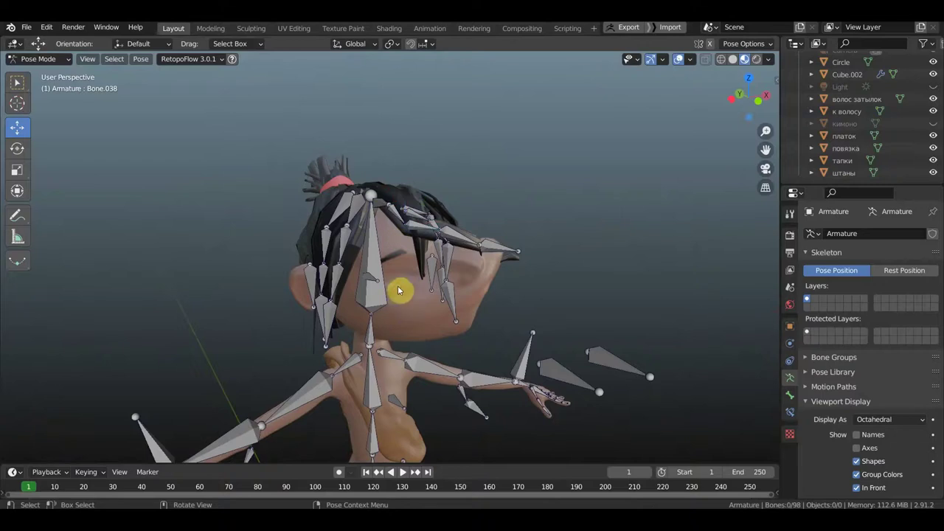
left_click(42, 64)
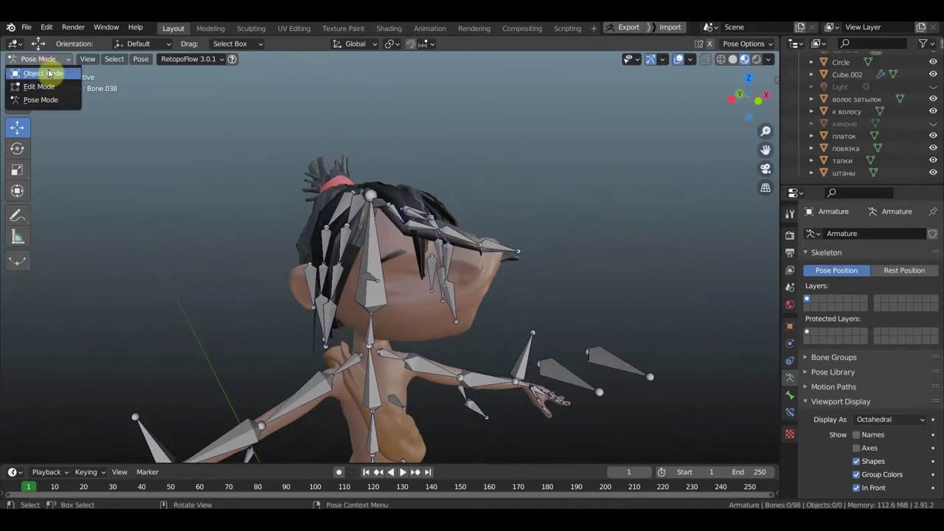
mouse_move(443, 221)
middle_mouse_down()
mouse_move(391, 221)
mouse_move(421, 211)
mouse_move(415, 218)
mouse_move(380, 199)
middle_mouse_up()
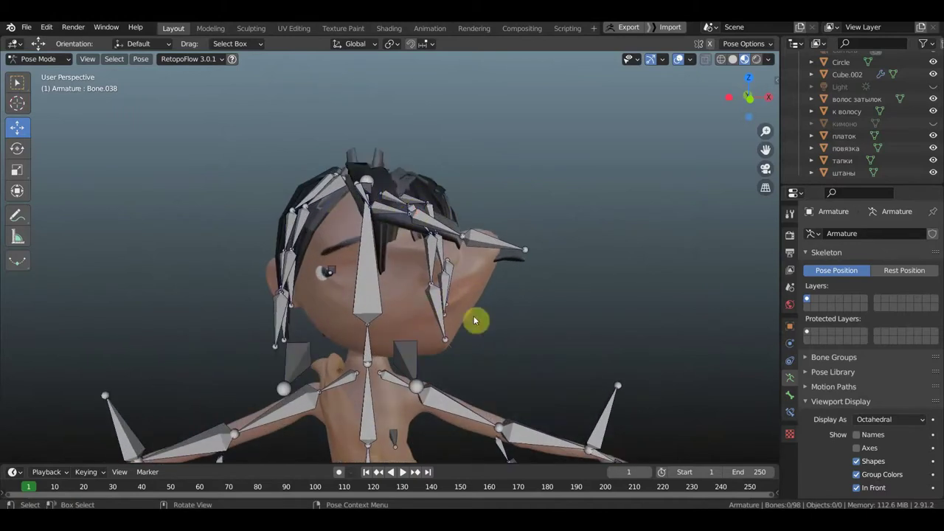
scroll(354, 268, "down", 1)
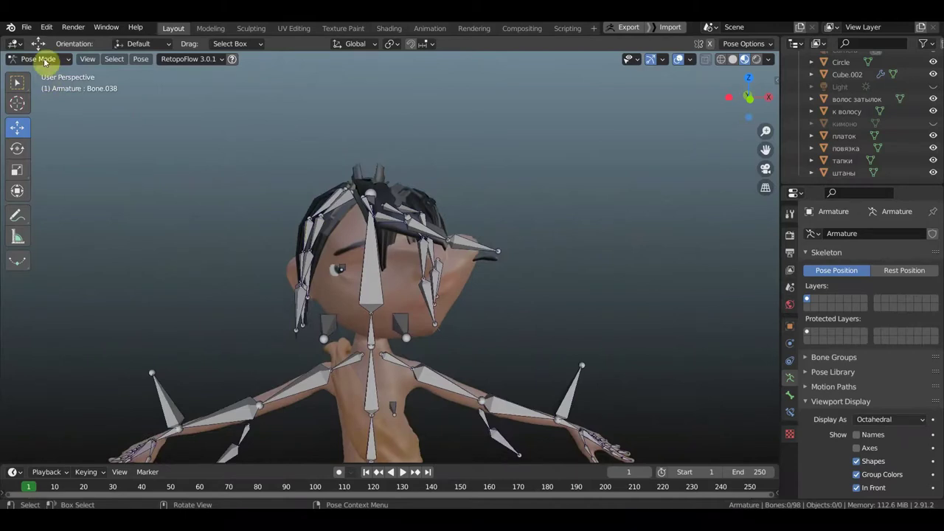
- Open a different project from File > Open Recent, choosing Don't Save for current changes
left_click(41, 59)
left_click(26, 26)
mouse_move(55, 78)
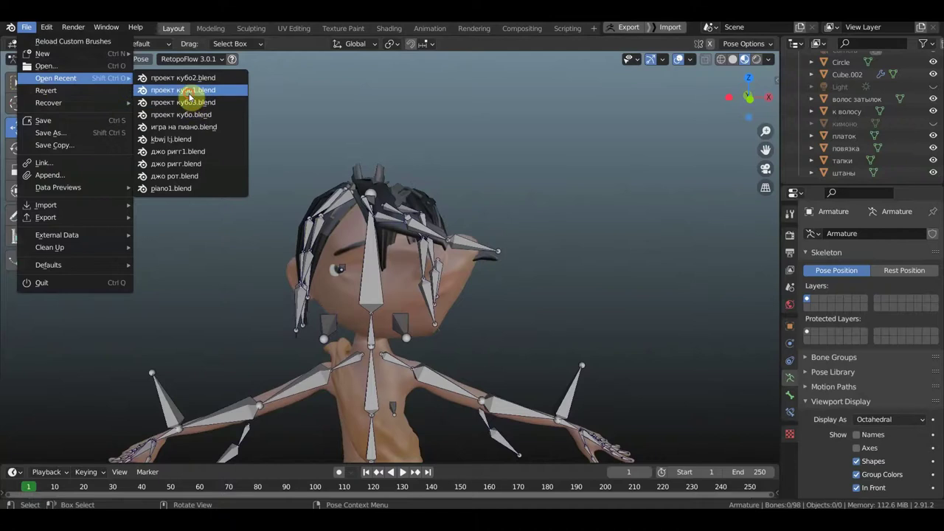
left_click(188, 90)
left_click(500, 286)
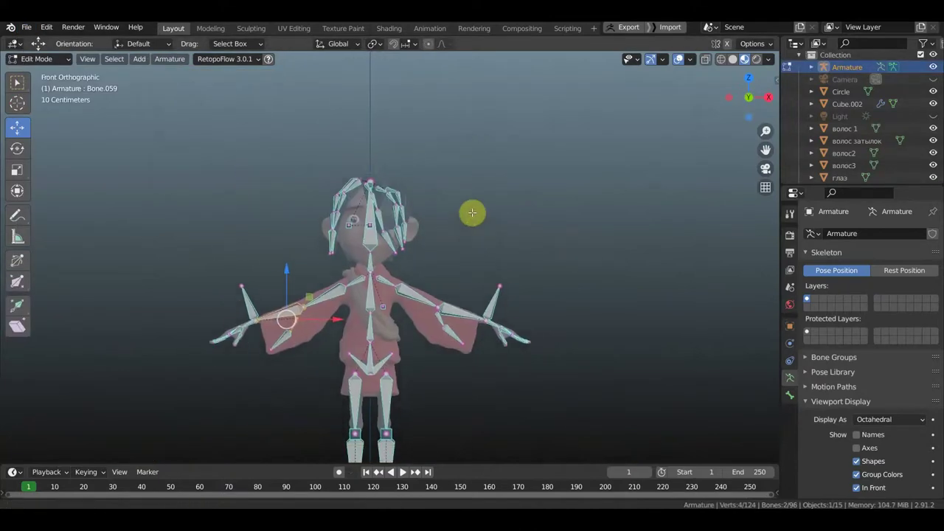
- In Object Mode, duplicate the armature and place the copy to the right
left_click(38, 59)
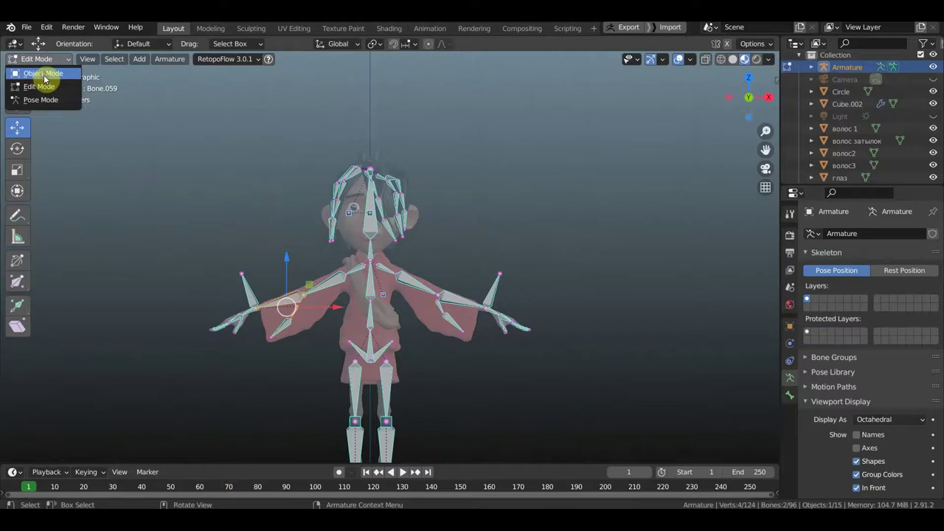
left_click(43, 74)
left_click(488, 260)
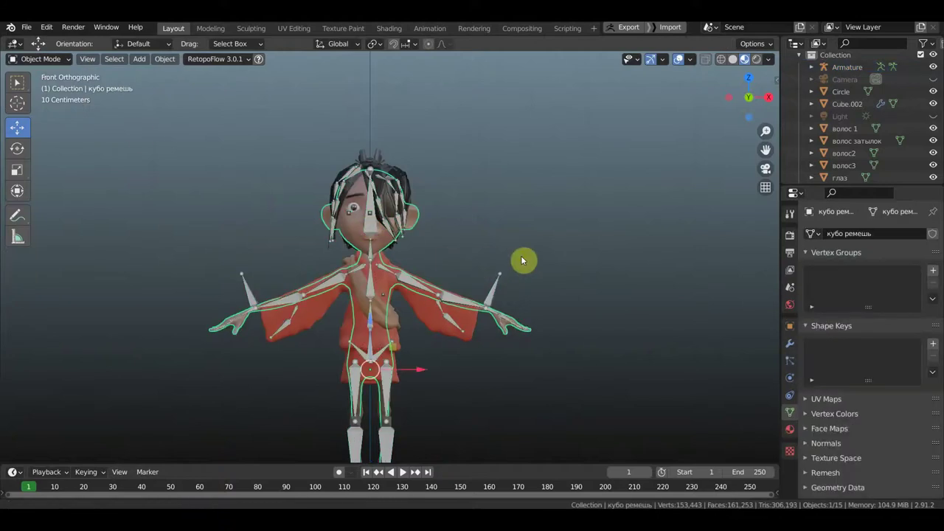
middle_click_drag(521, 256, 521, 238, "shift")
left_click(496, 276)
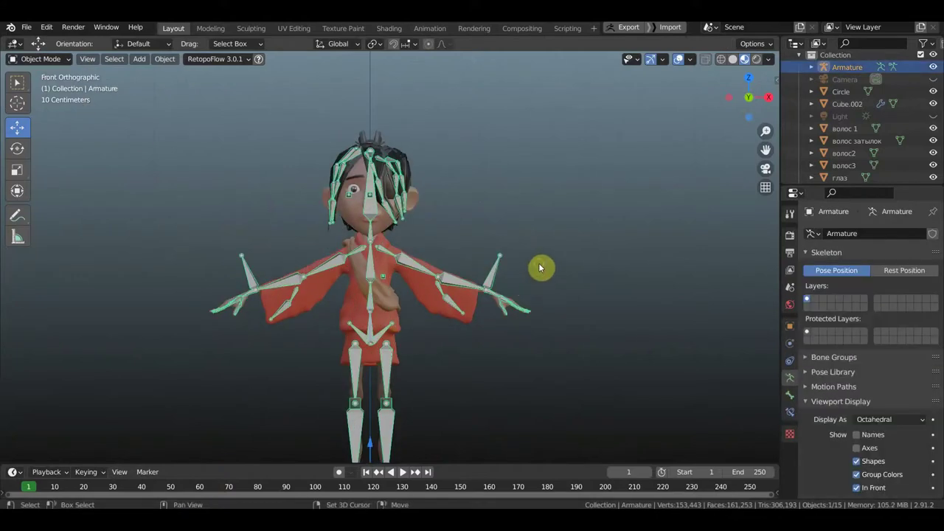
middle_click_drag(539, 275, 521, 214, "shift")
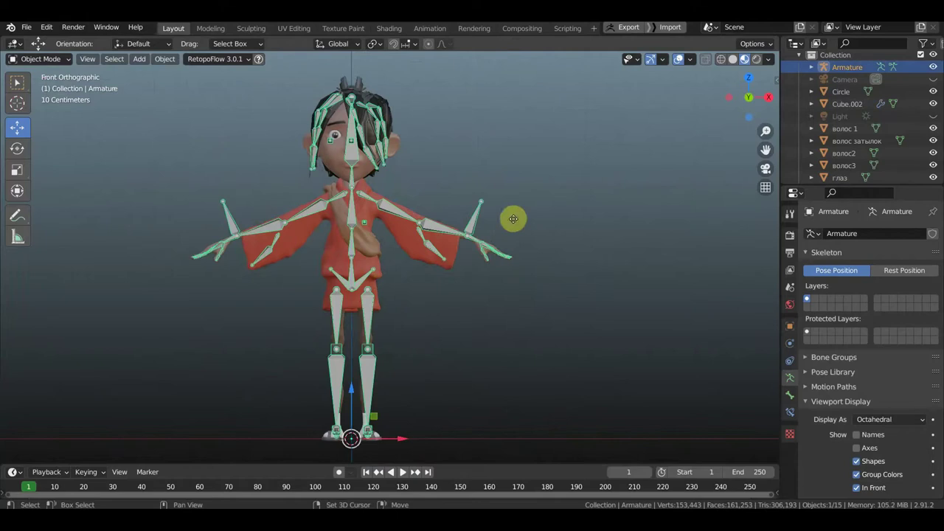
key("shift+d")
left_click(52, 220)
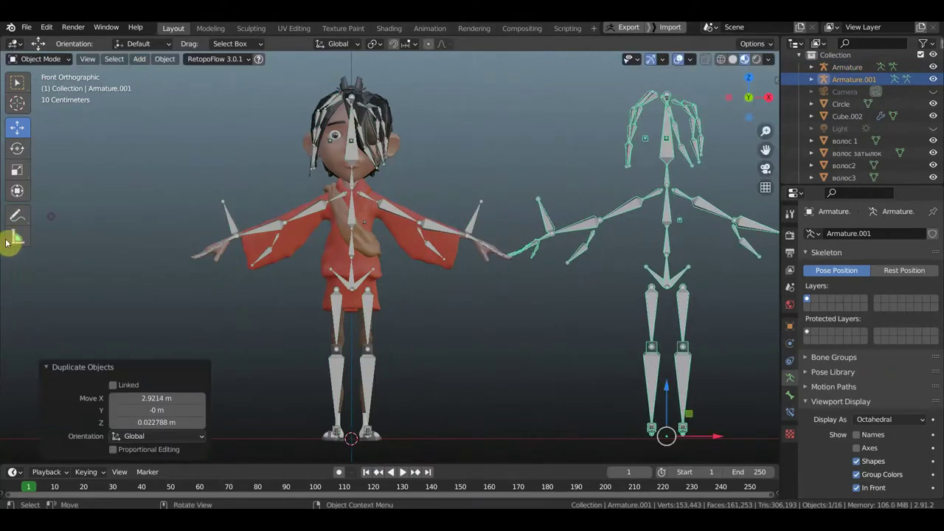
- Enter Edit Mode on the copy and delete all its body bones below the head
left_click(33, 59)
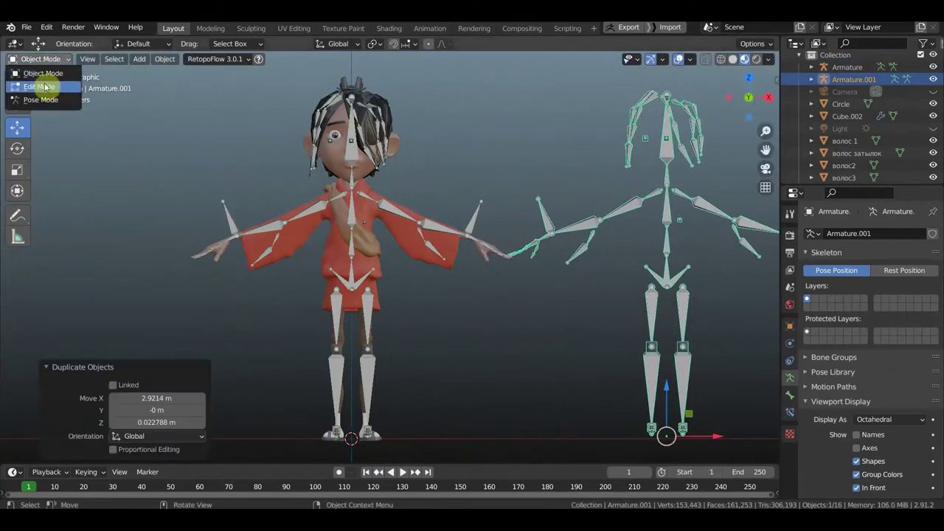
left_click(46, 87)
middle_click_drag(498, 215, 450, 234, "shift")
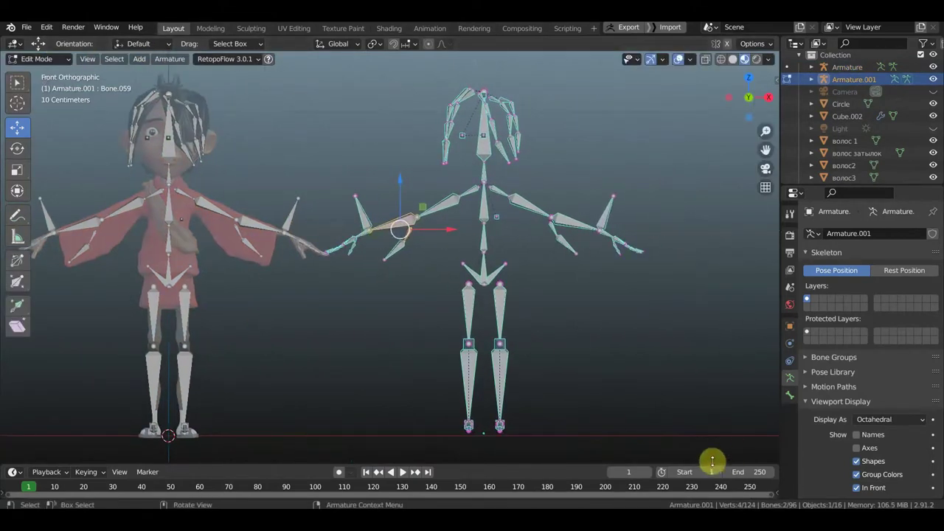
left_click_drag(731, 456, 249, 172)
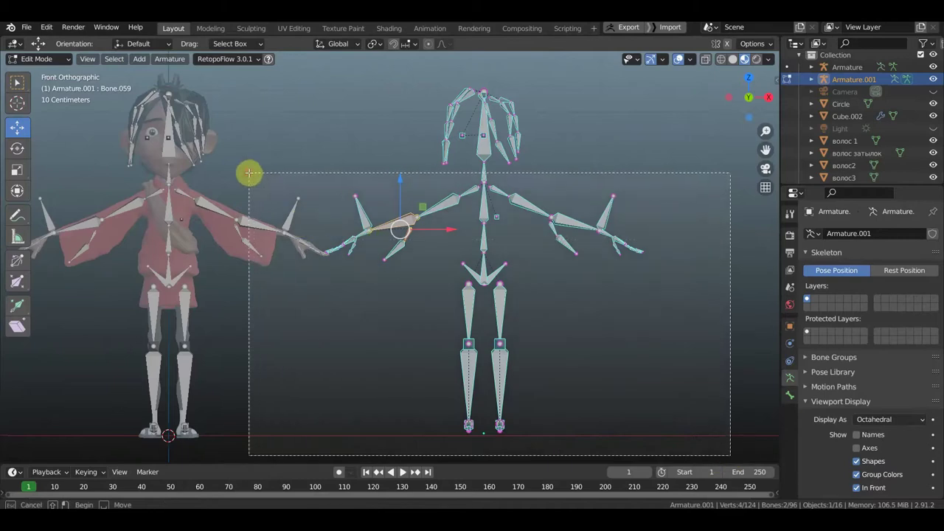
key("x")
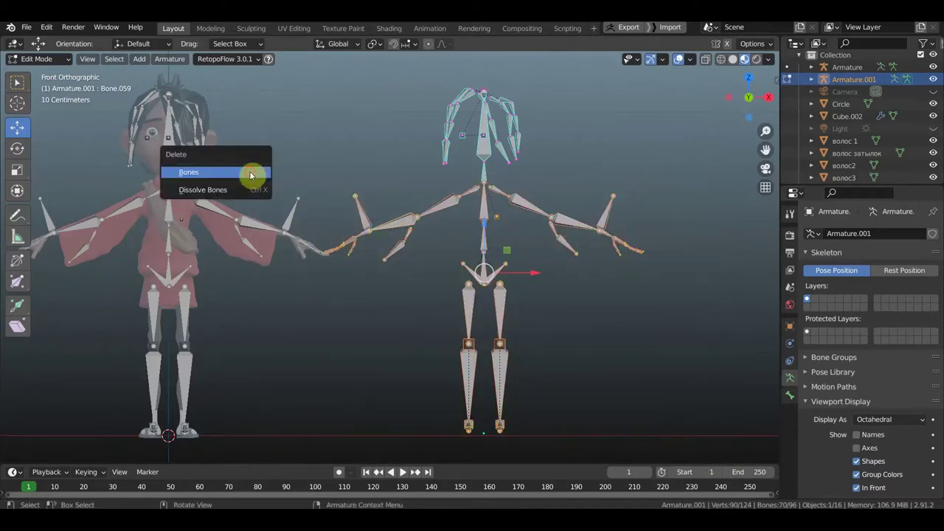
left_click(251, 174)
- Delete the leftover hand bones and the lone stray bone, leaving 22 hair bones
left_click(485, 169)
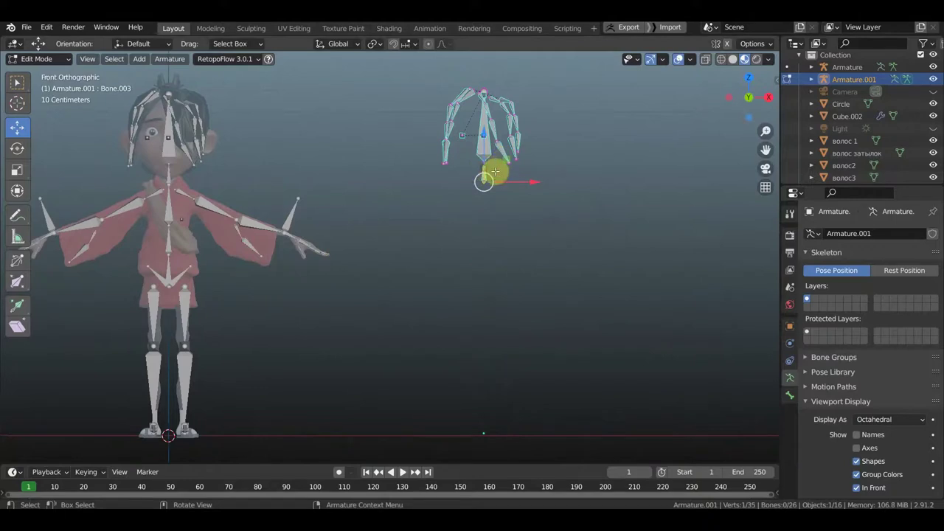
key("b")
left_click_drag(458, 127, 480, 158)
key("x")
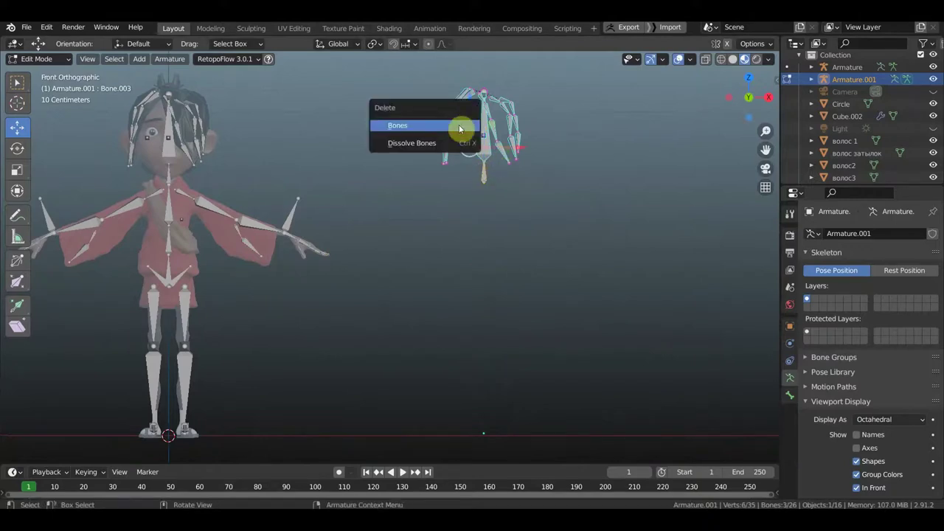
left_click(399, 125)
mouse_move(459, 124)
middle_mouse_down()
mouse_move(360, 187)
mouse_move(231, 196)
middle_mouse_up()
left_click_drag(231, 196, 172, 104)
key("x")
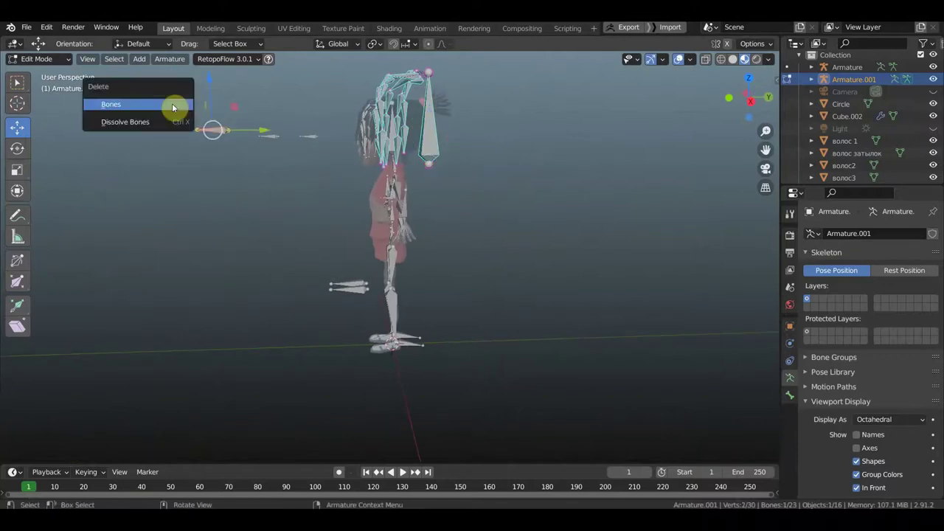
left_click(174, 108)
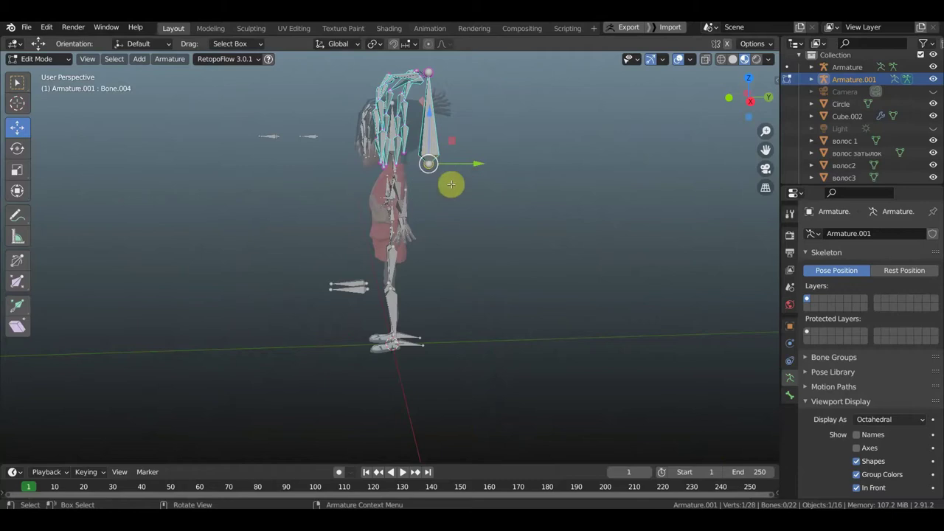
- Move the hair bones up to (-0.10331, 0.067146, 0.50423 m) and return to Object Mode
key("g")
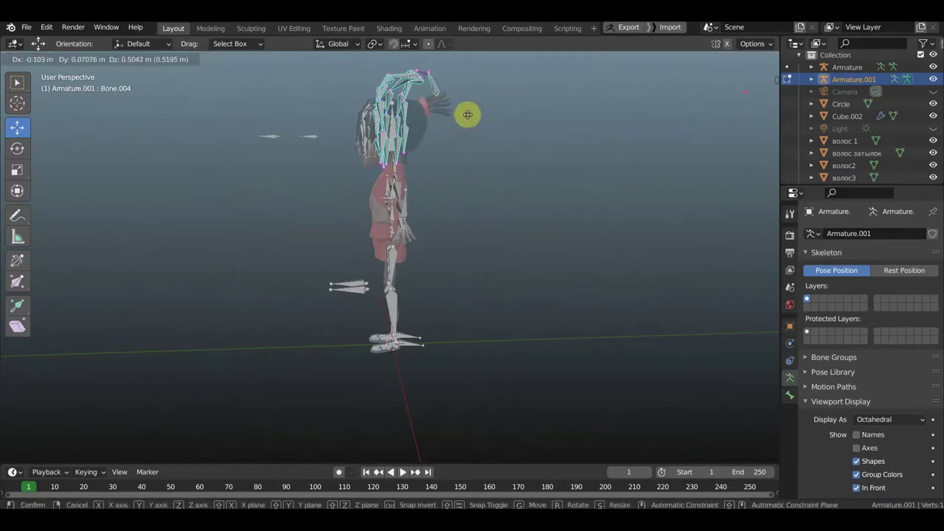
left_click(467, 114)
mouse_move(467, 115)
middle_mouse_down()
mouse_move(611, 143)
mouse_move(430, 139)
middle_mouse_up()
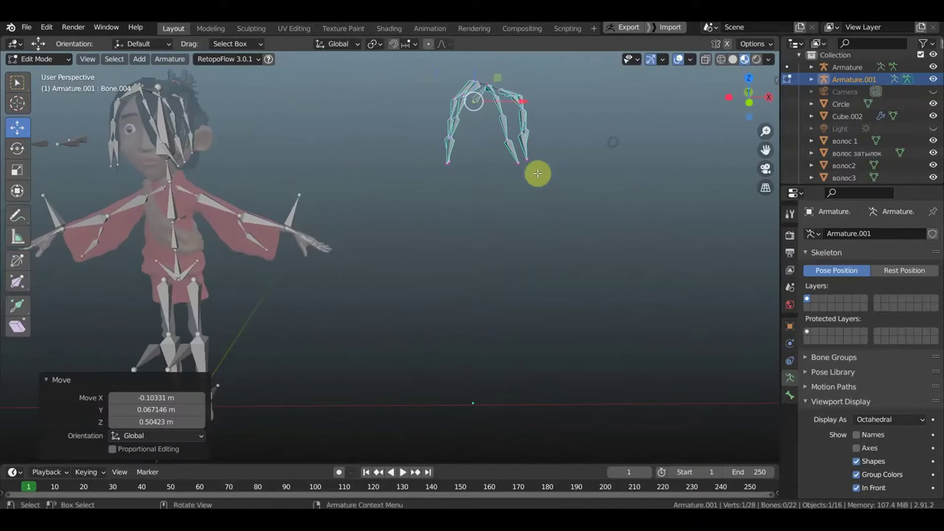
mouse_move(582, 161)
middle_mouse_down()
mouse_move(625, 202)
mouse_move(350, 148)
mouse_move(93, 63)
middle_mouse_up()
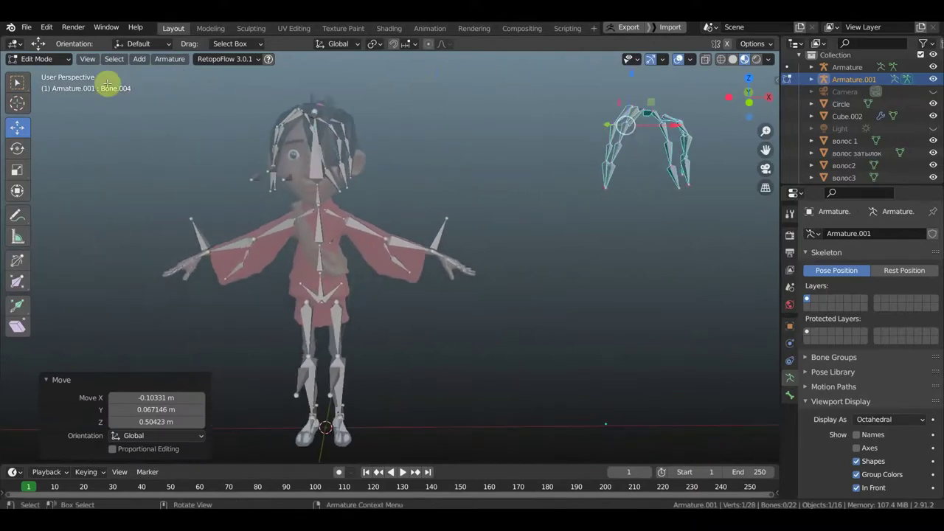
left_click(39, 62)
left_click(45, 70)
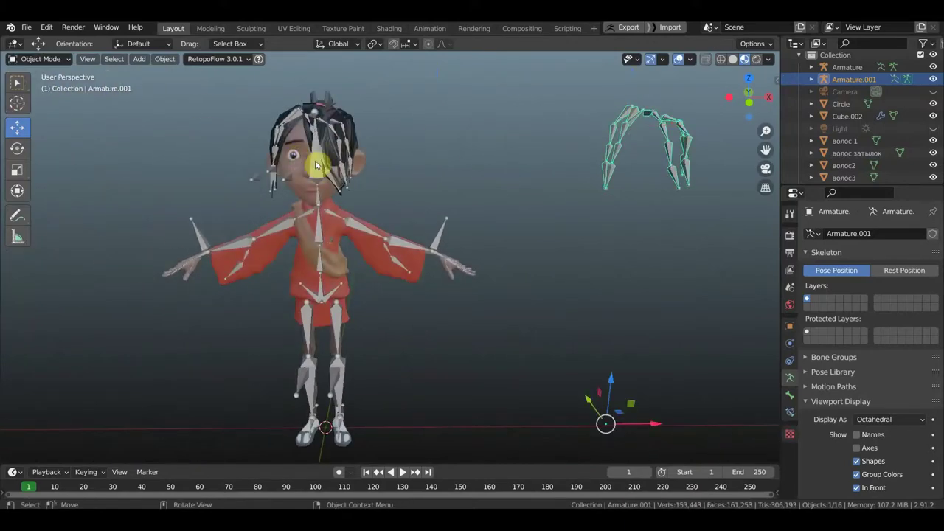
- Select the main Armature, view it from the front, and enter Edit Mode
left_click(338, 189)
key("KP_1")
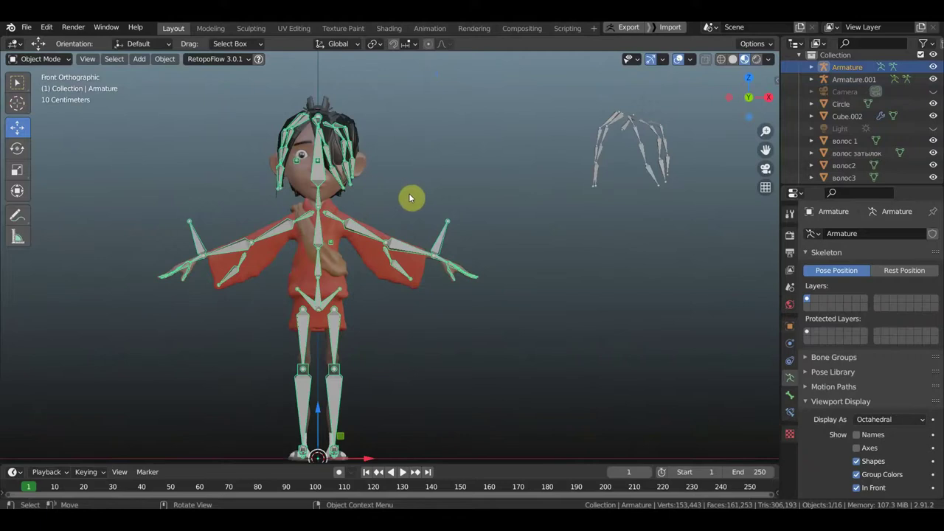
middle_click_drag(452, 155, 474, 116, "shift")
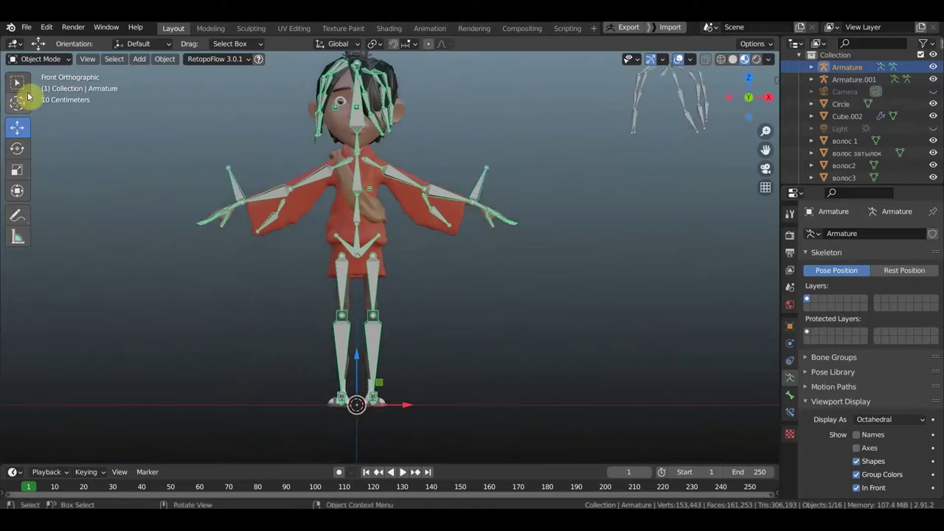
left_click(41, 59)
left_click(36, 84)
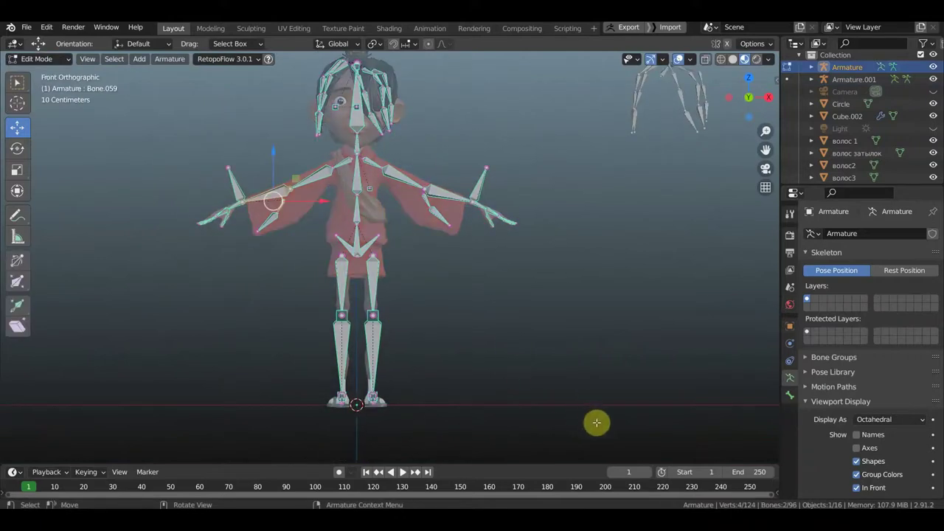
middle_click_drag(509, 142, 499, 214, "shift")
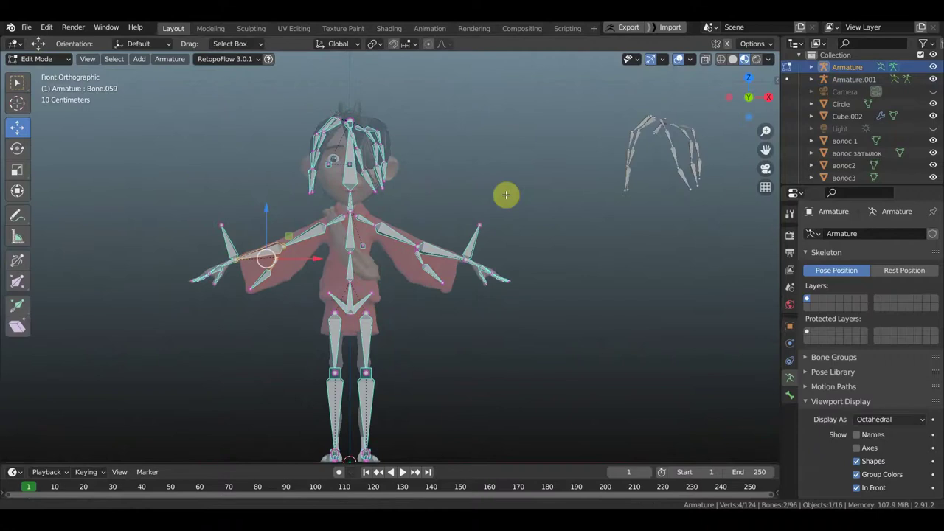
scroll(333, 189, "up", 3)
- Box-select and delete the hair bones on both sides of the head
left_click_drag(420, 199, 355, 76)
key("x")
left_click(406, 118)
left_click_drag(263, 204, 216, 72)
key("x")
left_click(192, 68)
- Shift the remaining selected joints left along X and delete a leftover hair bone
key("g")
key("x")
left_click(221, 70)
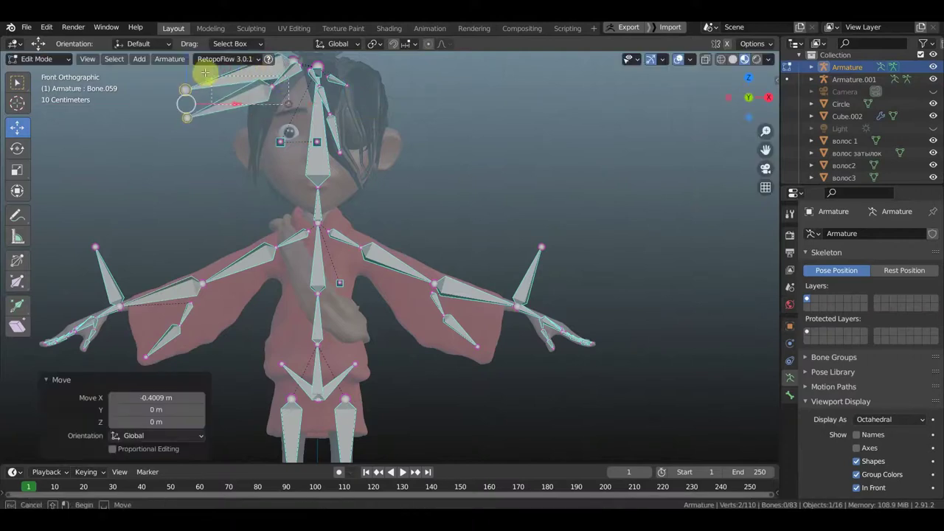
key("x")
left_click(154, 58)
- Select the connected head hair chain plus two more hair bones and delete them
middle_click_drag(229, 100, 239, 220, "shift")
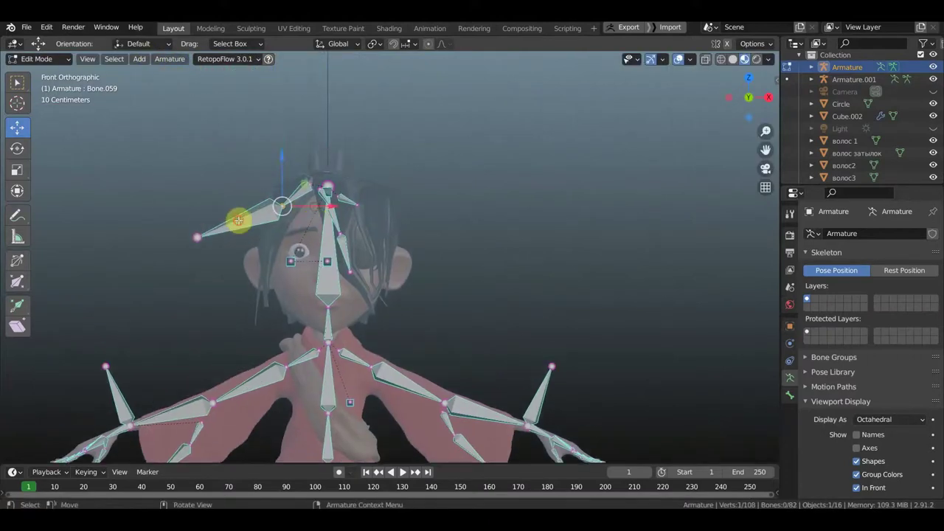
key("l")
middle_click_drag(358, 249, 414, 195)
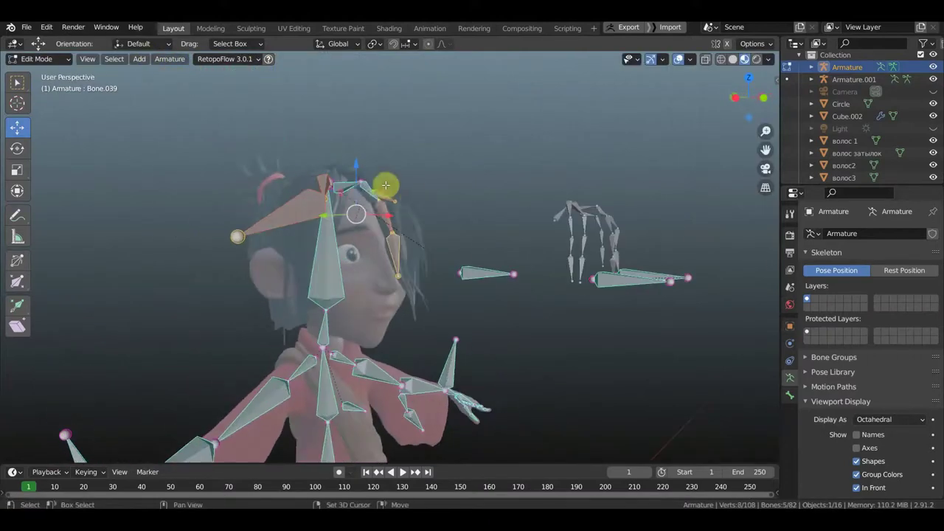
left_click(411, 183, "shift")
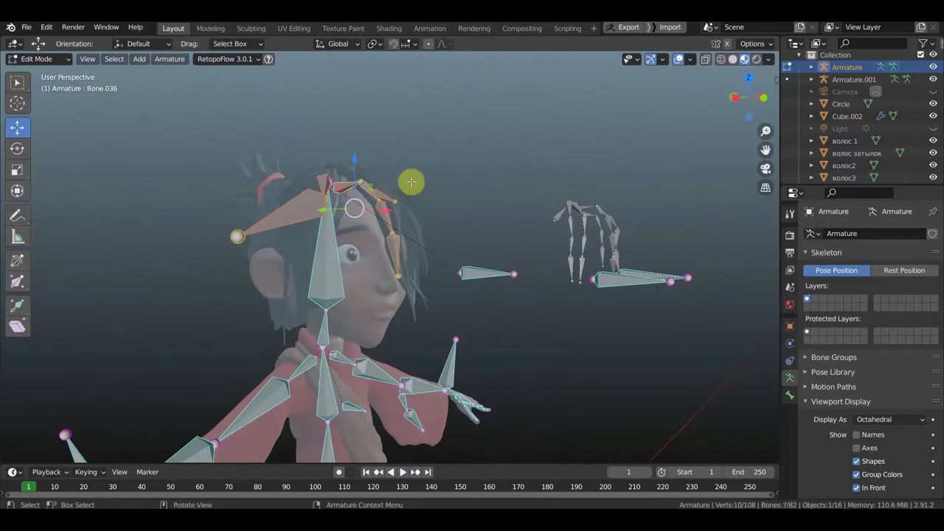
key("x")
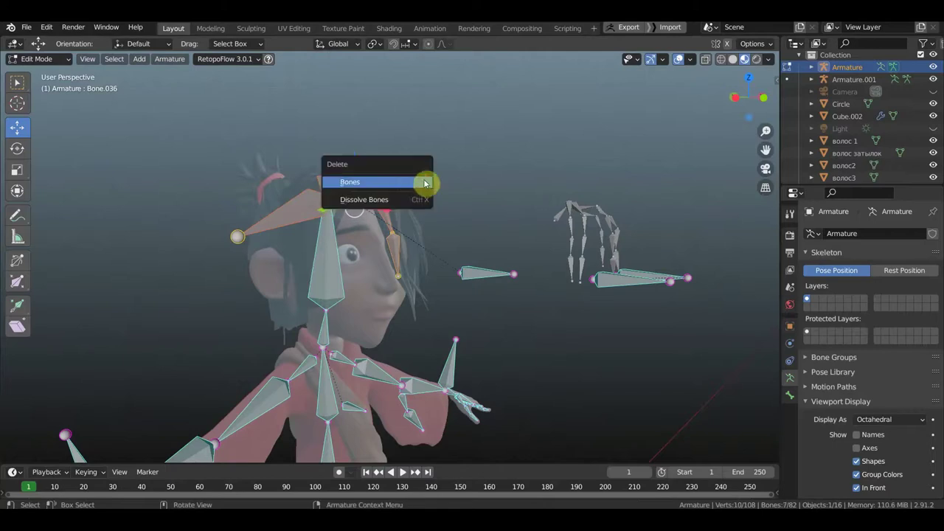
left_click(425, 183)
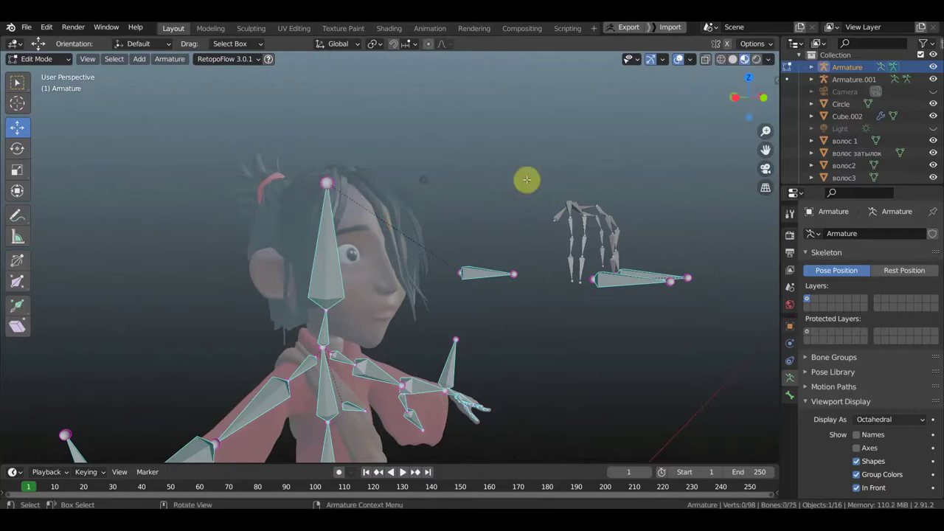
- View the 75-bone armature from the front and return to Object Mode
mouse_move(472, 211)
middle_mouse_down()
mouse_move(443, 211)
mouse_move(510, 218)
mouse_move(484, 186)
middle_mouse_up()
key("KP_1")
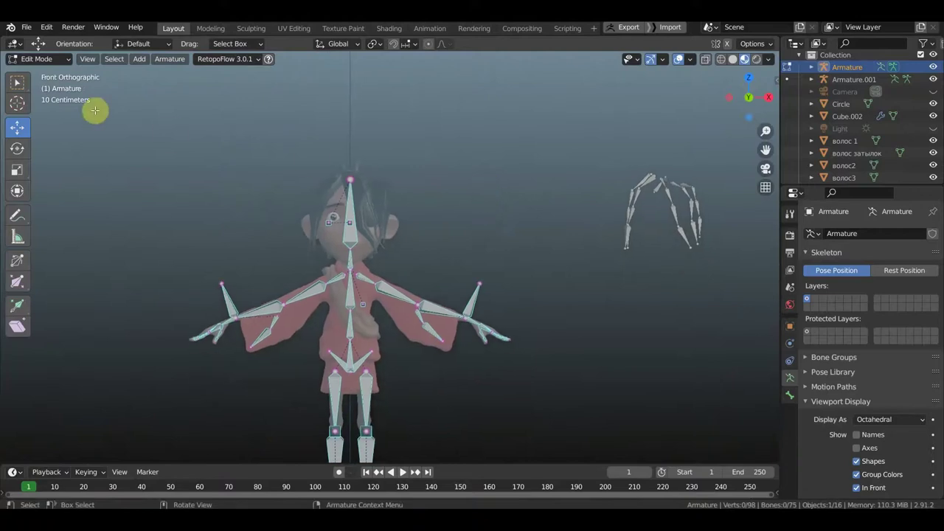
left_click(36, 59)
left_click(44, 74)
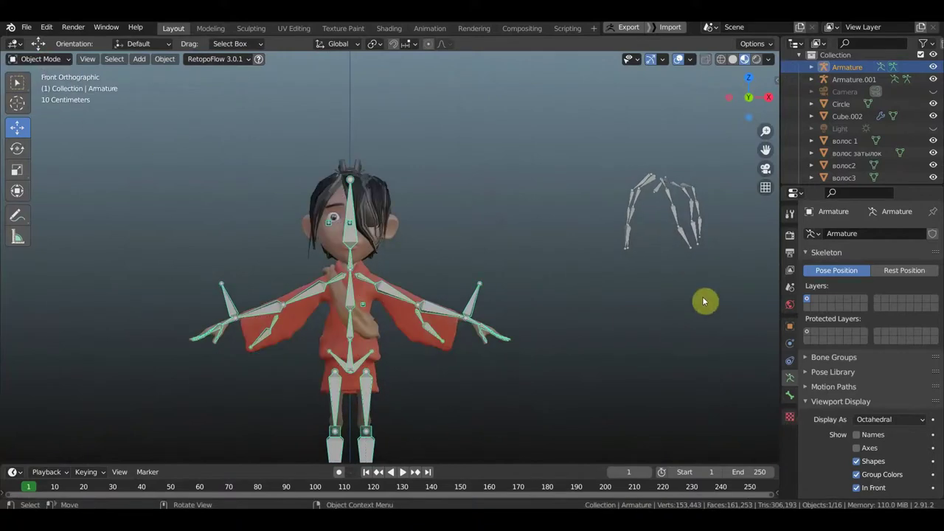
- Select Armature.001 and move it -2.8982 m along X onto the character's head
left_click_drag(716, 285, 584, 124)
middle_click_drag(662, 262, 664, 217, "shift")
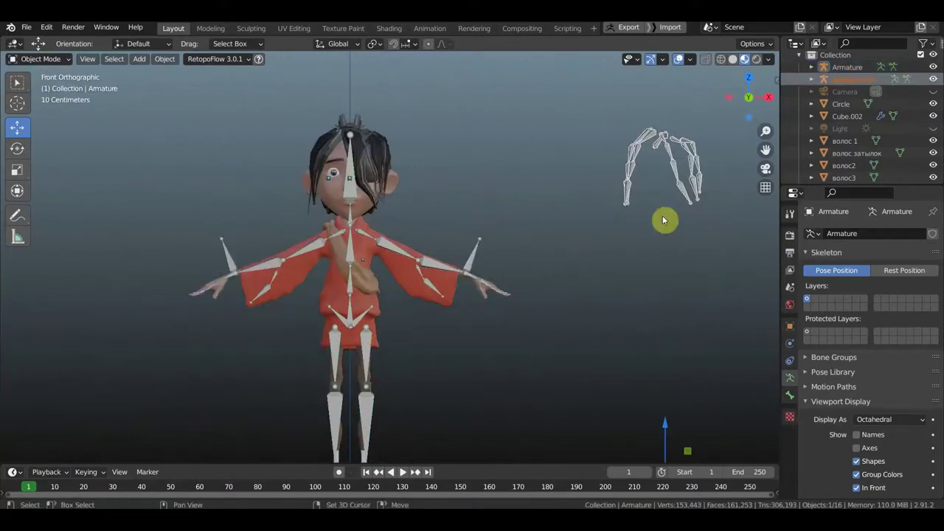
left_click(679, 171)
scroll(695, 354, "down", 3)
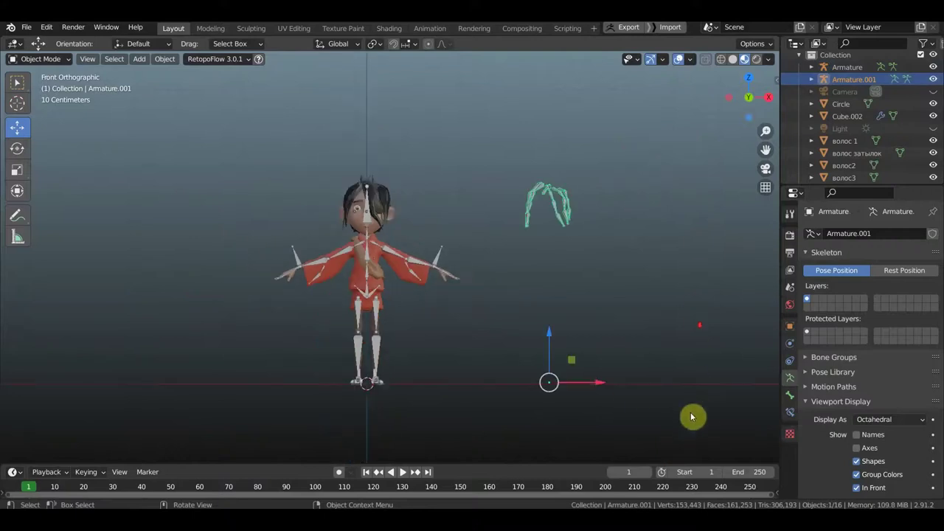
left_click_drag(605, 381, 419, 383)
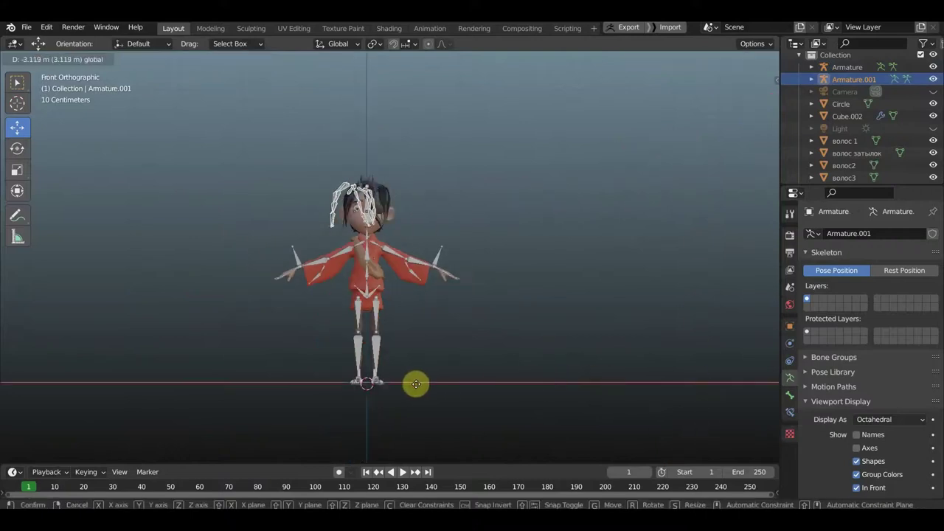
scroll(458, 221, "up", 3)
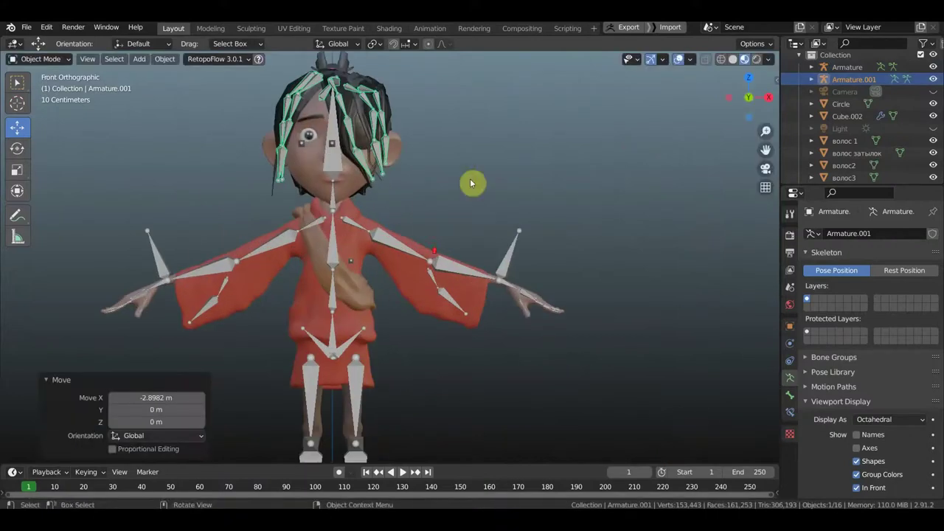
scroll(413, 262, "up", 2)
scroll(362, 260, "up", 2)
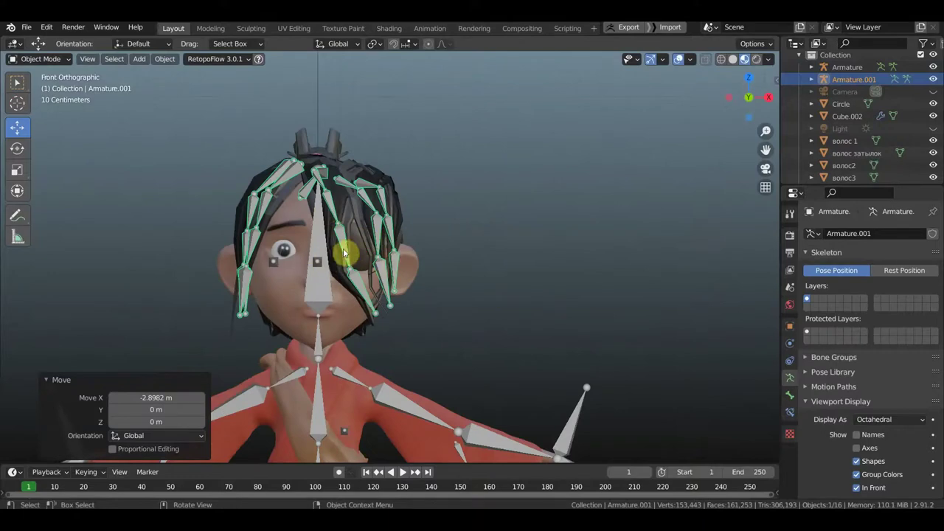
middle_click_drag(386, 259, 453, 155, "shift")
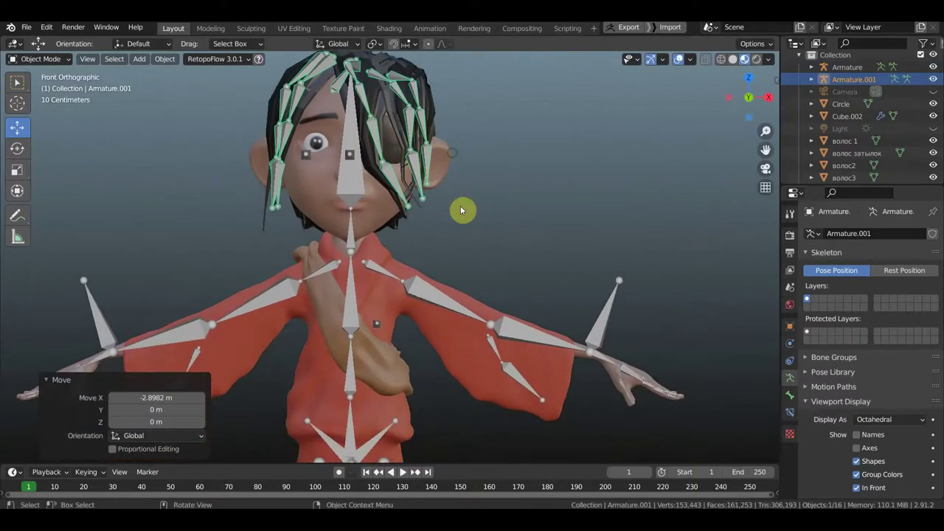
scroll(461, 210, "down", 2)
- Nudge Armature.001 -0.032815 m along X to align with the hair, checking from the side
mouse_move(519, 236)
middle_mouse_down()
mouse_move(519, 152)
mouse_move(524, 295)
middle_mouse_up()
scroll(510, 401, "down", 1)
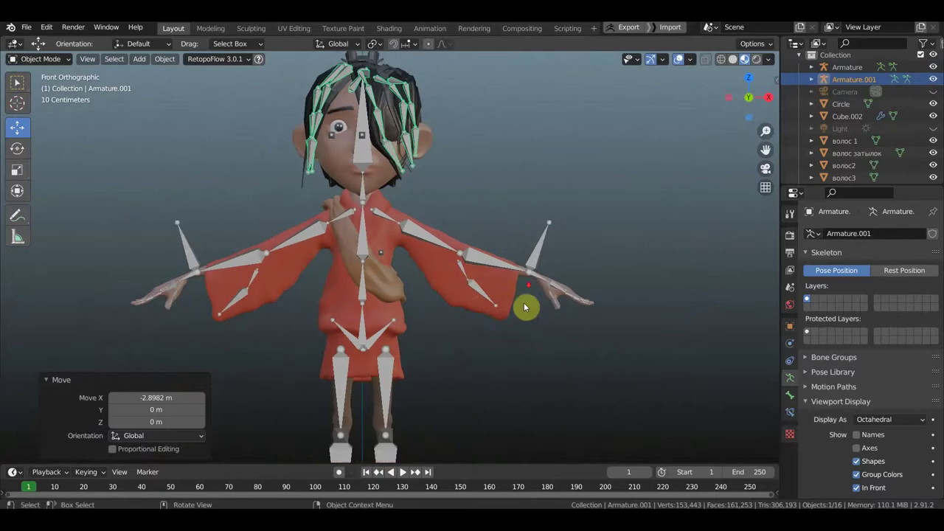
scroll(533, 386, "down", 2)
scroll(447, 428, "down", 2)
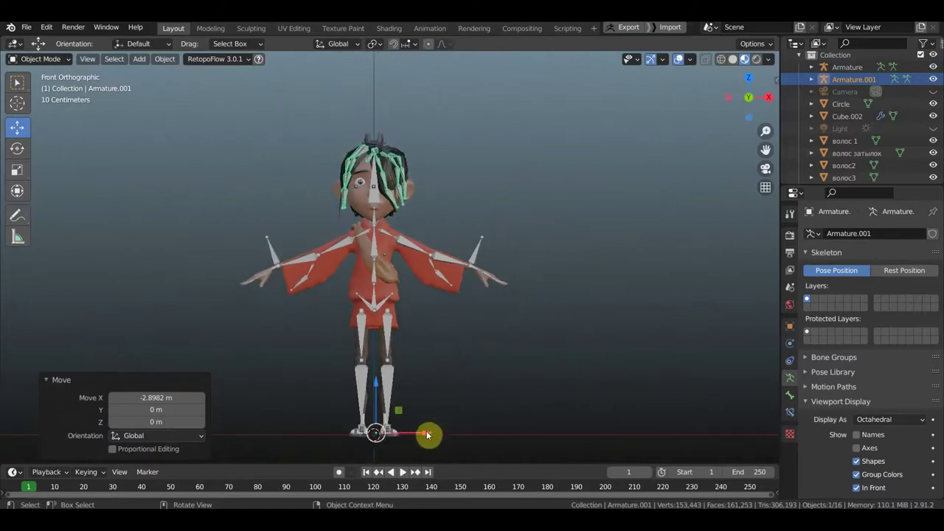
left_click_drag(426, 436, 421, 431)
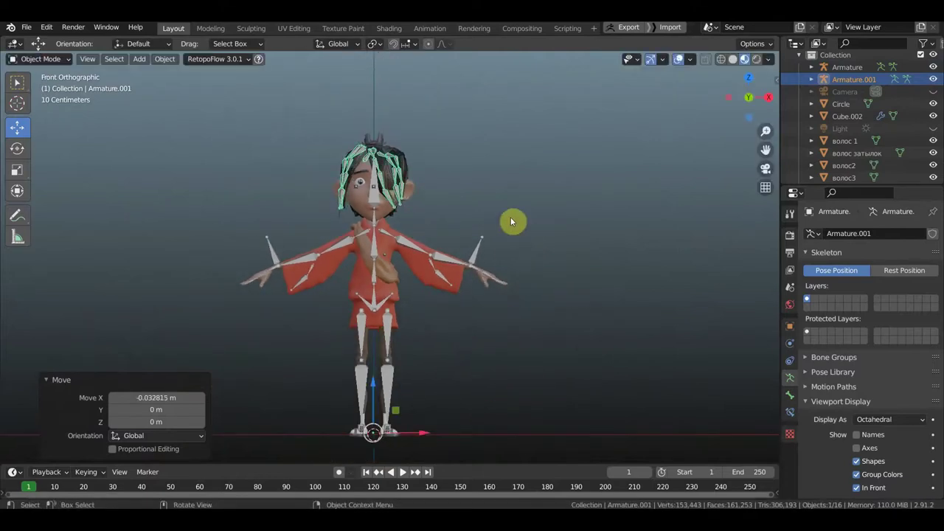
scroll(510, 221, "up", 1)
scroll(509, 195, "up", 1)
scroll(495, 207, "up", 1)
scroll(480, 215, "up", 2)
mouse_move(480, 213)
middle_mouse_down()
mouse_move(612, 226)
mouse_move(591, 226)
middle_mouse_up()
mouse_move(505, 238)
middle_mouse_down()
mouse_move(532, 236)
mouse_move(496, 239)
middle_mouse_up()
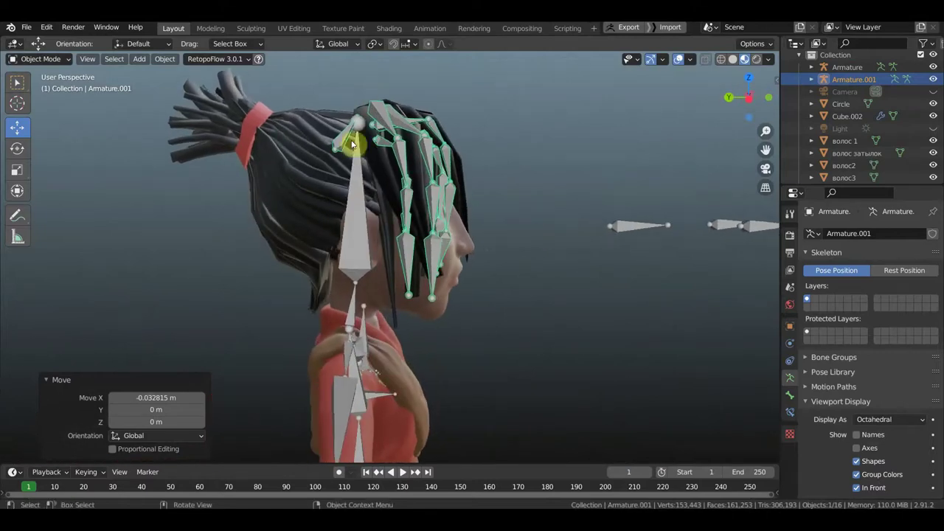
- Select the hair mesh волос3 with the hair armature Armature.001 as the active object
left_click(354, 208, "shift")
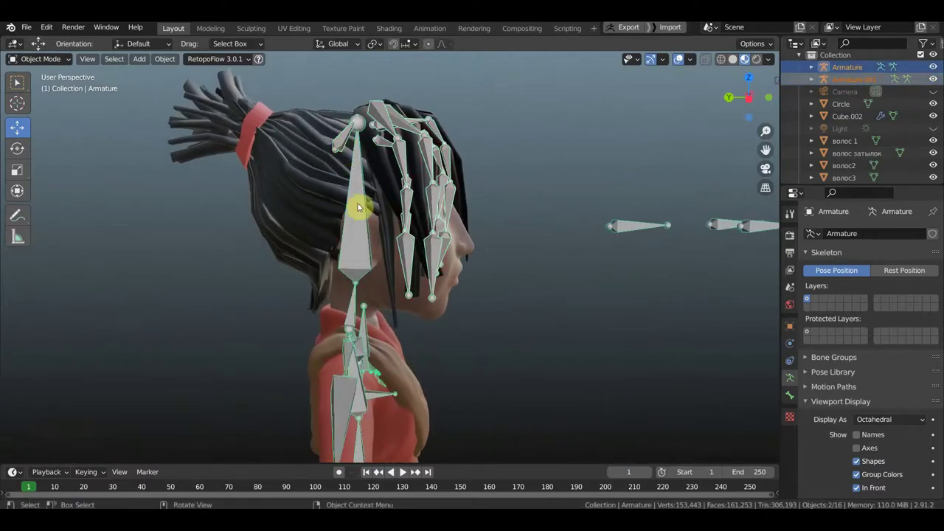
left_click(38, 60)
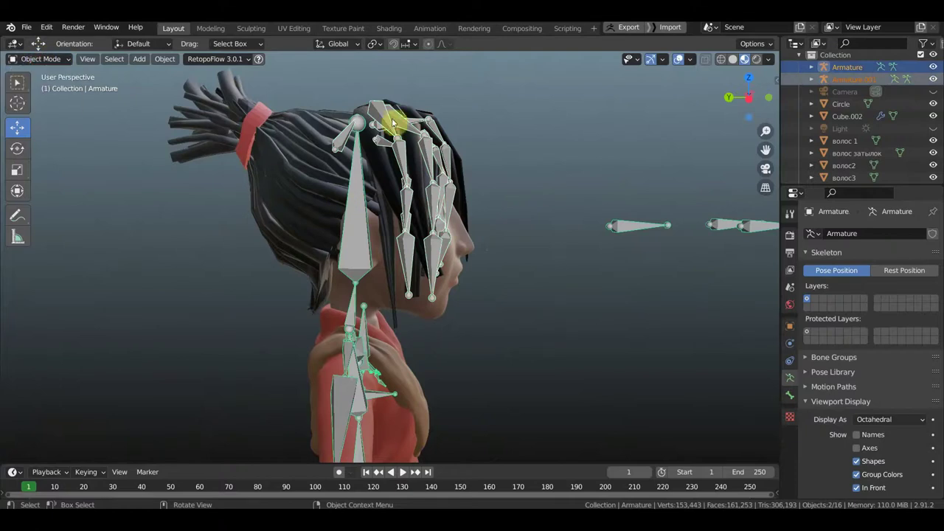
left_click(385, 118)
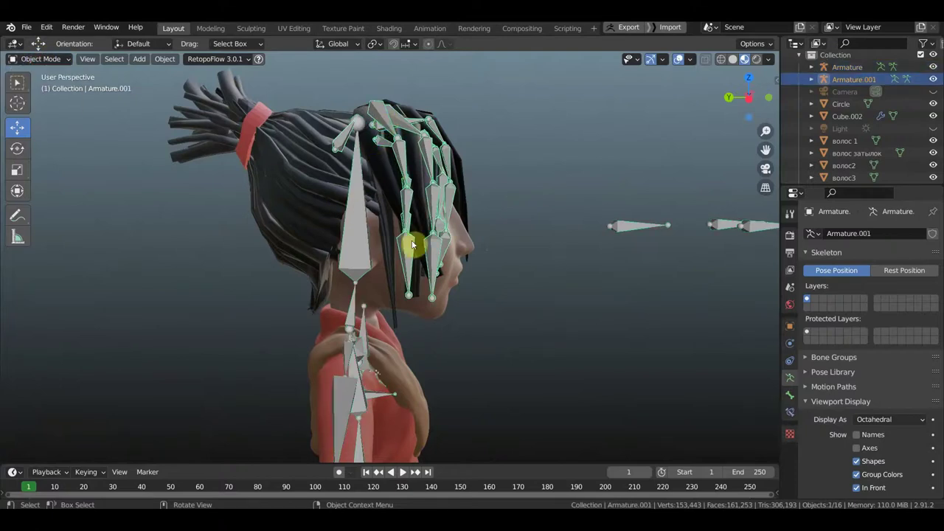
left_click(356, 240, "shift")
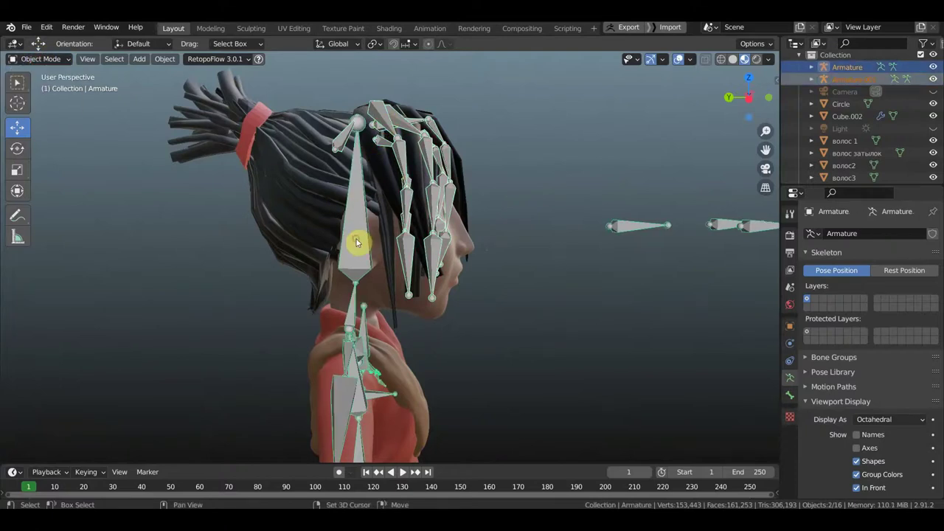
left_click(390, 177)
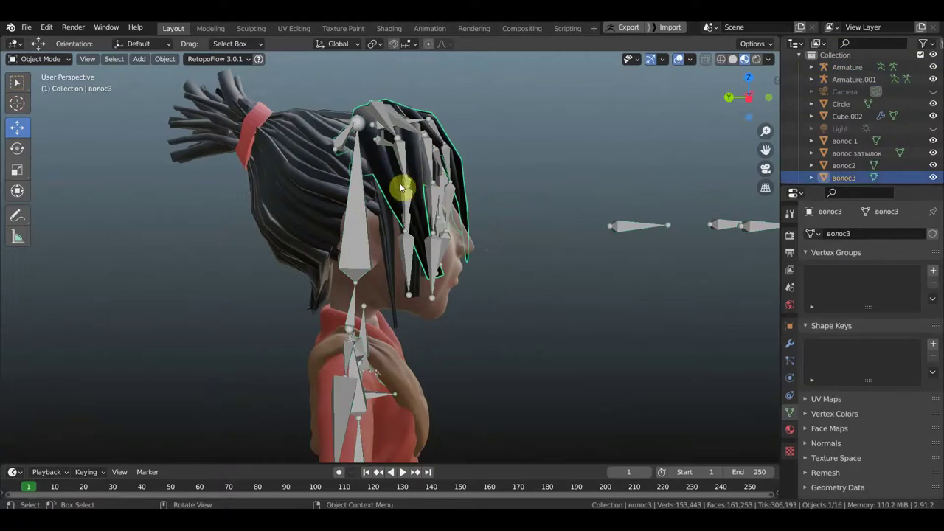
left_click(464, 162, "shift")
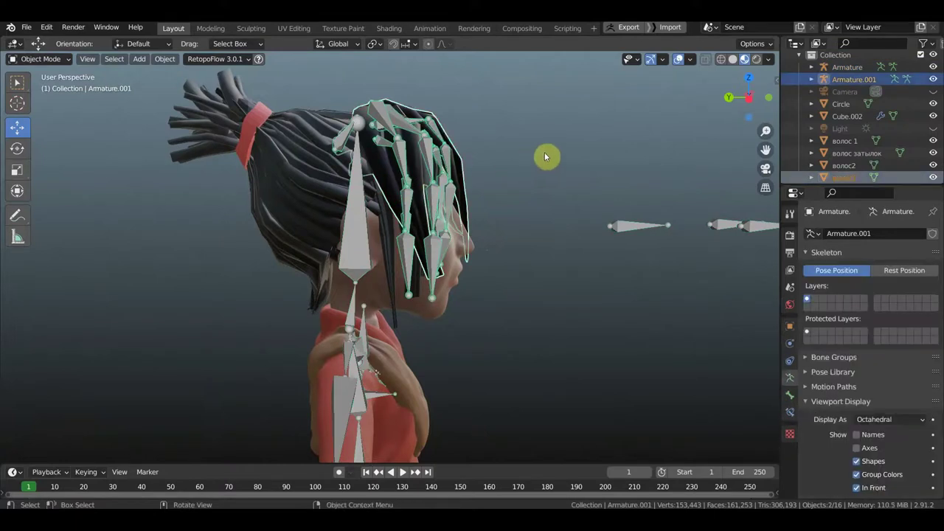
- Parent волос3 to Armature.001 with automatic weights, then select the body mesh кубо ремешь
key("ctrl+p")
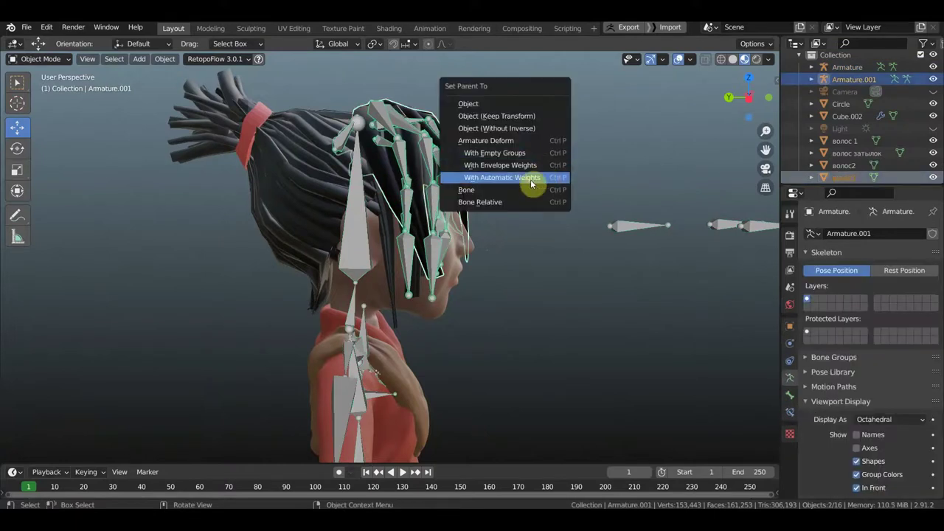
left_click(531, 178)
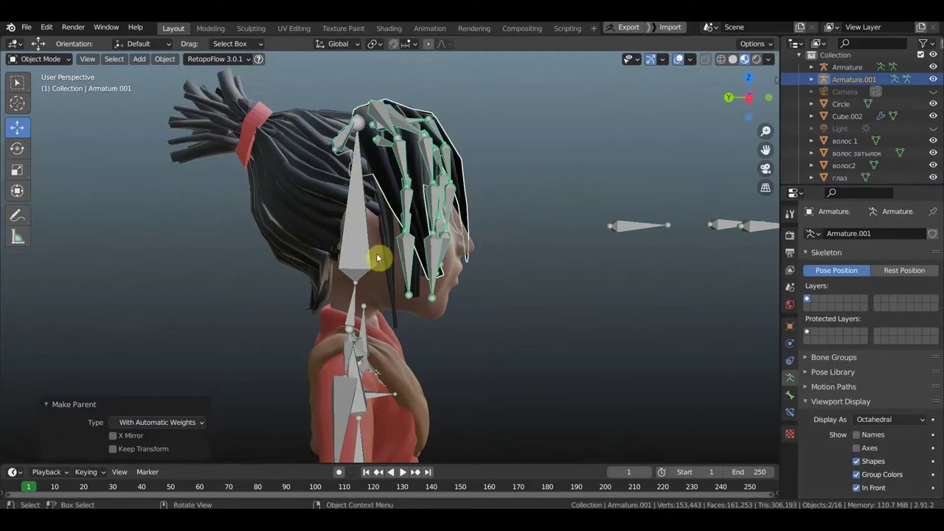
mouse_move(411, 270)
middle_mouse_down()
mouse_move(388, 270)
mouse_move(386, 253)
middle_mouse_up()
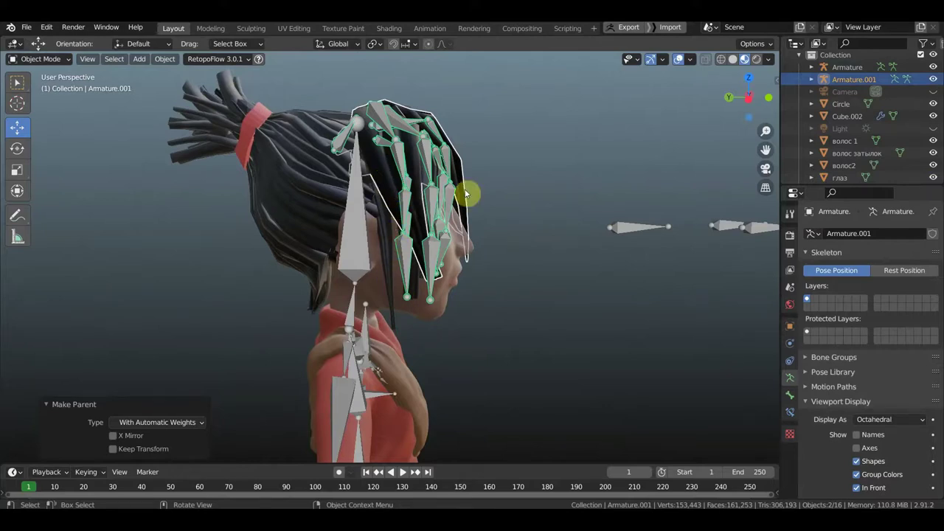
middle_click_drag(468, 194, 474, 189)
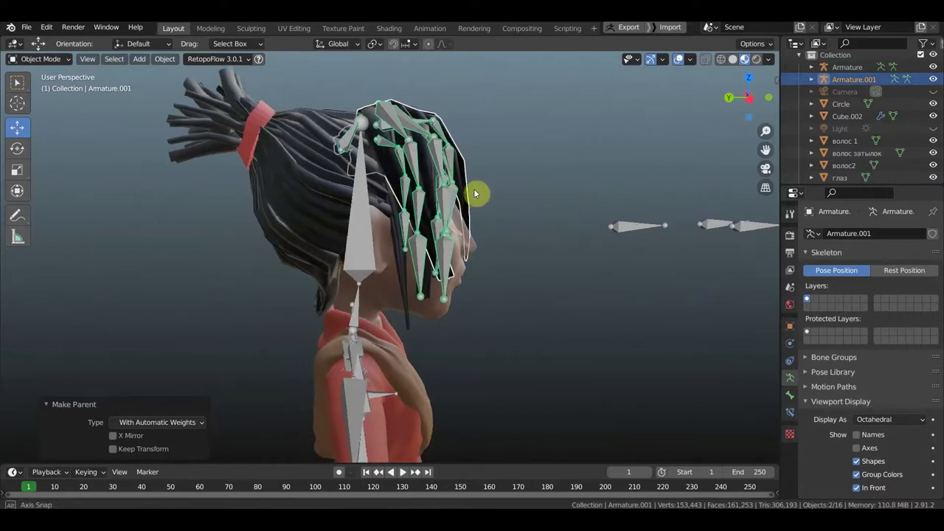
left_click(390, 299)
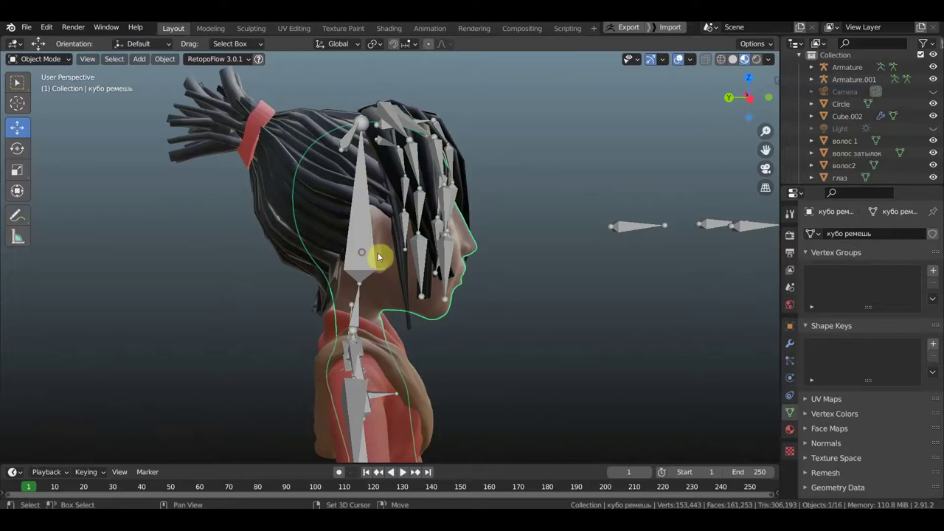
- Parent кубо ремешь to Armature with automatic weights, then select Armature.001 plus Armature
left_click(362, 255, "shift")
key("ctrl+p")
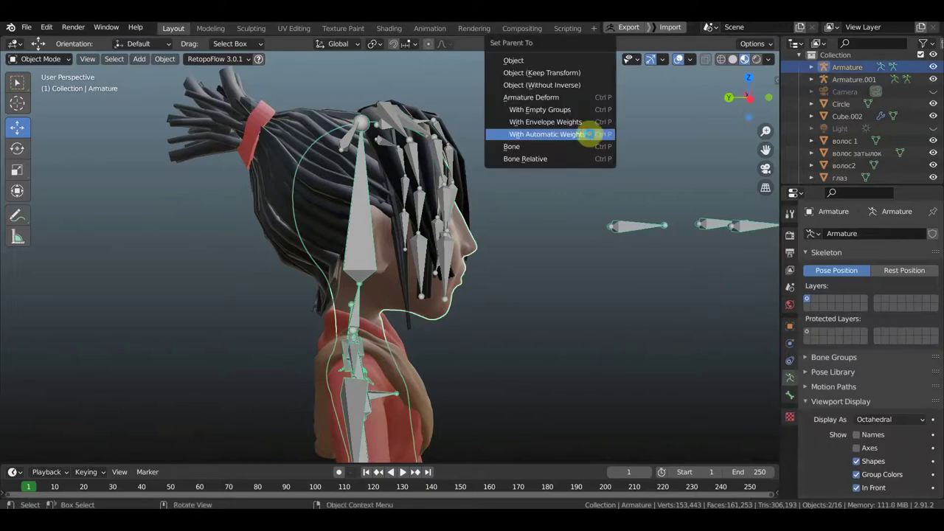
left_click(589, 134)
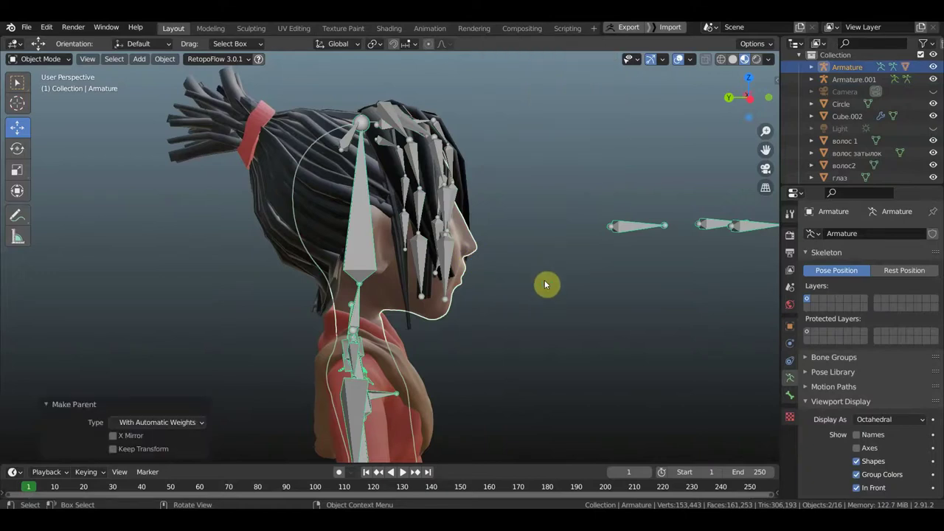
left_click(349, 142)
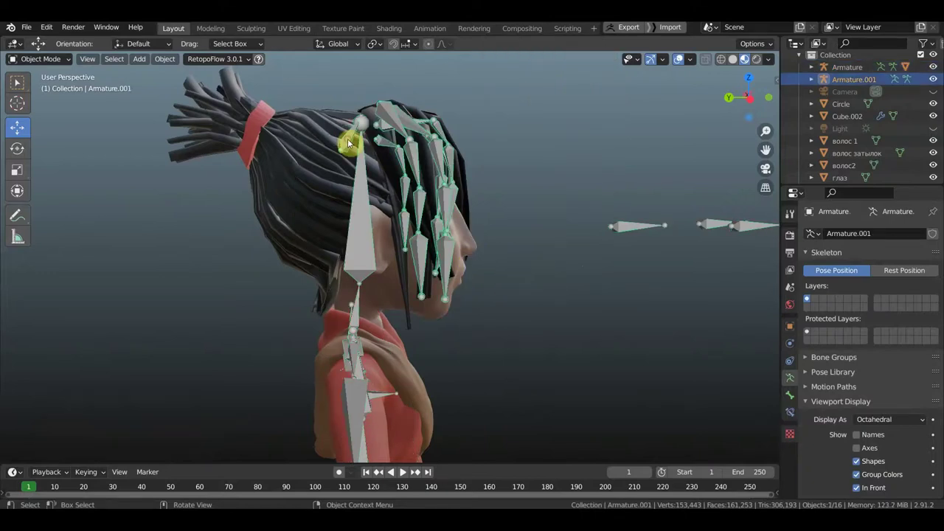
left_click(364, 243, "shift")
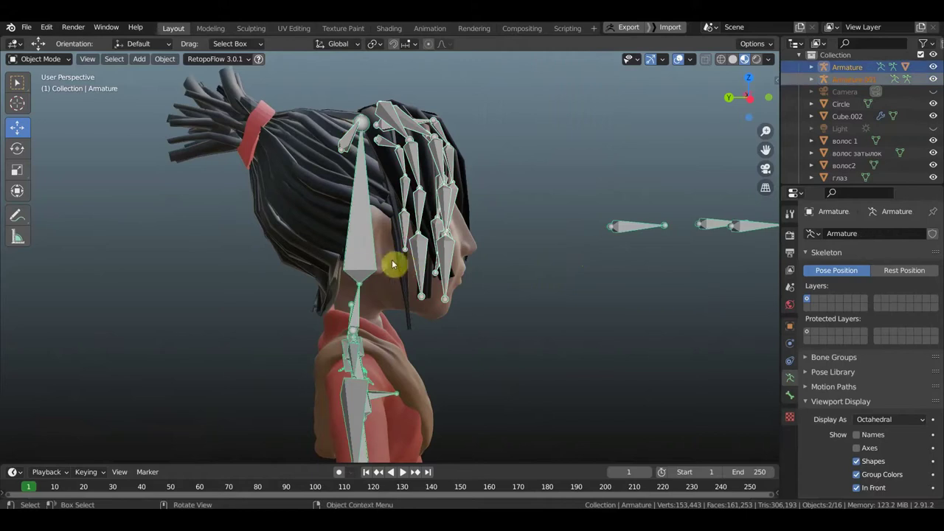
- Switch to Pose Mode and parent Armature.001 to the head bone Bone.004
left_click(54, 59)
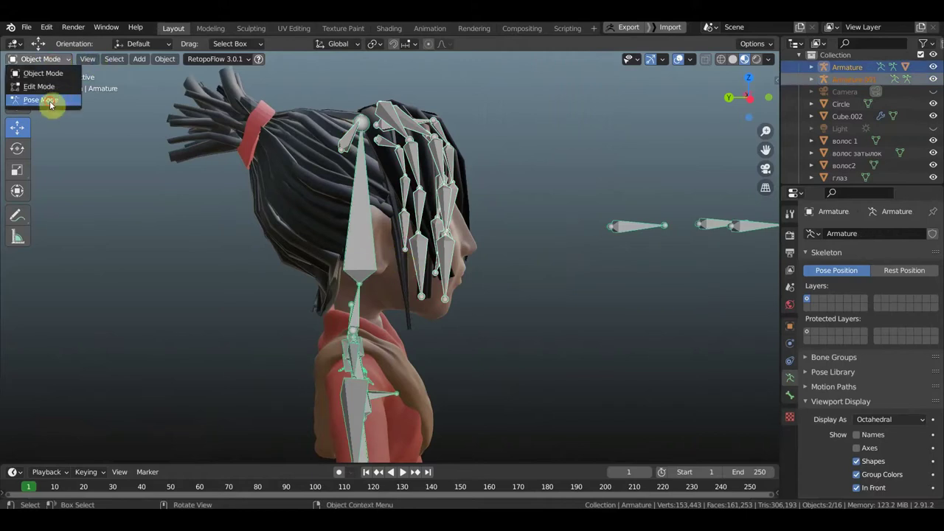
left_click(51, 101)
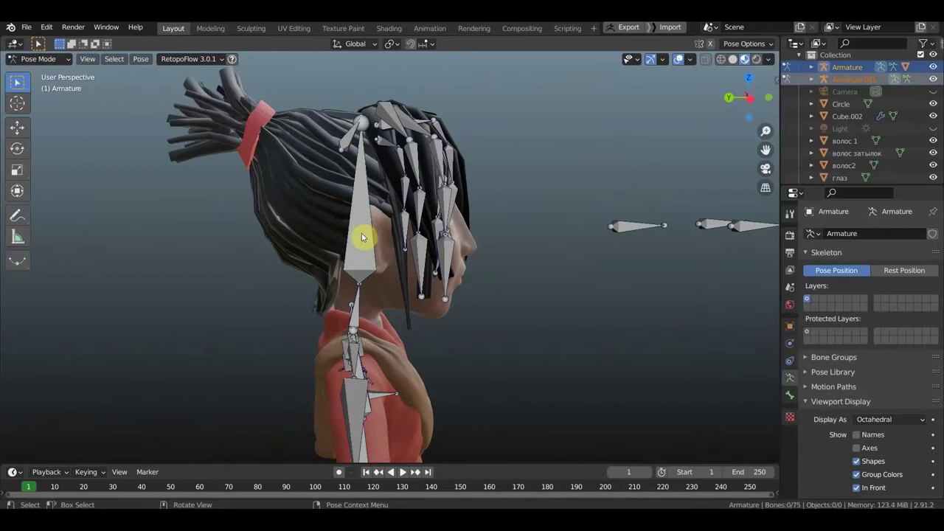
left_click(362, 238)
key("ctrl+p")
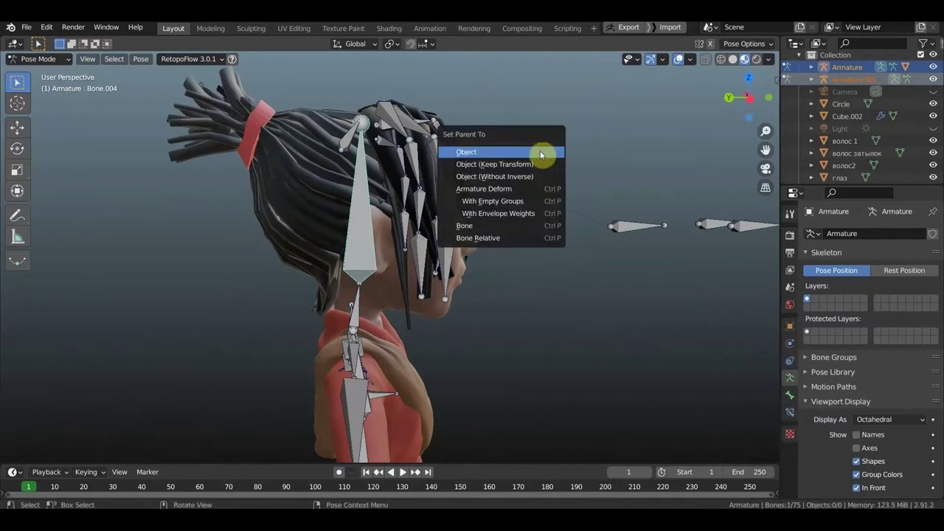
left_click(540, 151)
key("ctrl+p")
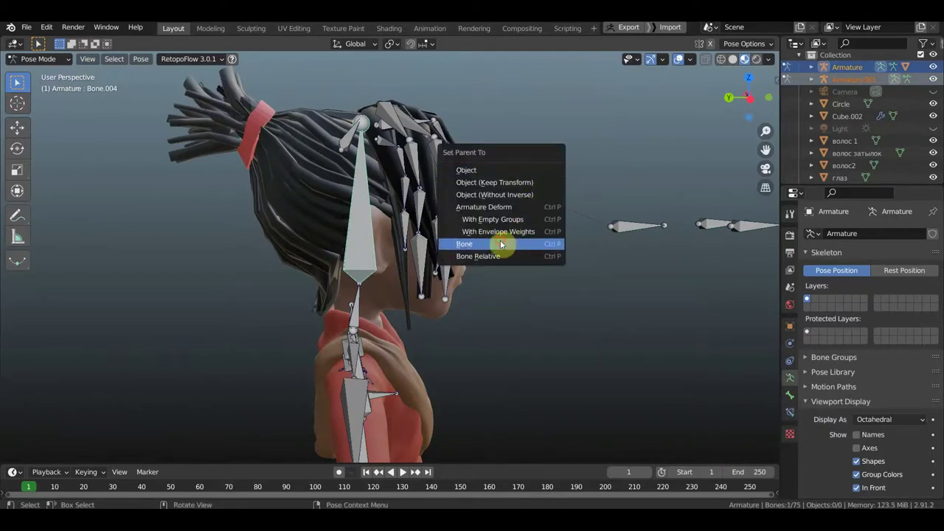
left_click(500, 244)
- Reselect Bone.004 and repeat the Bone parenting of the hair armature
left_click(349, 143)
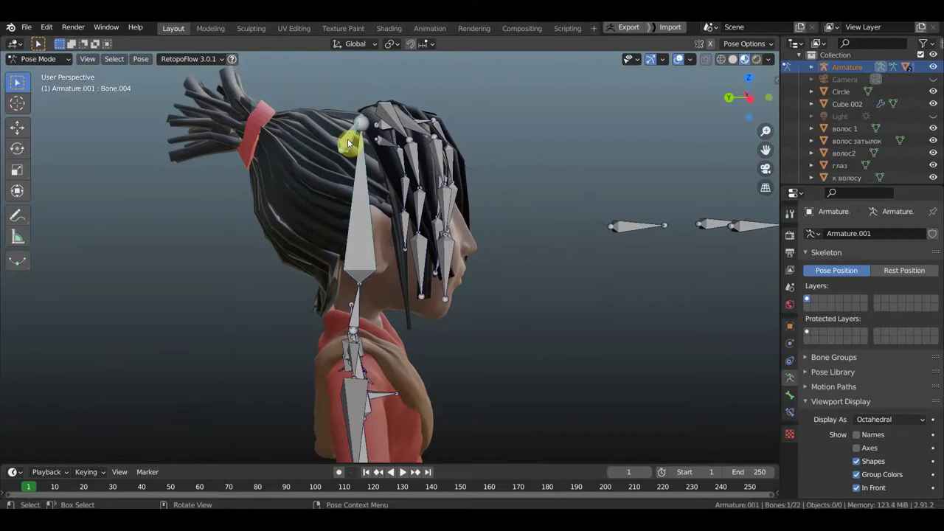
left_click(363, 185, "shift")
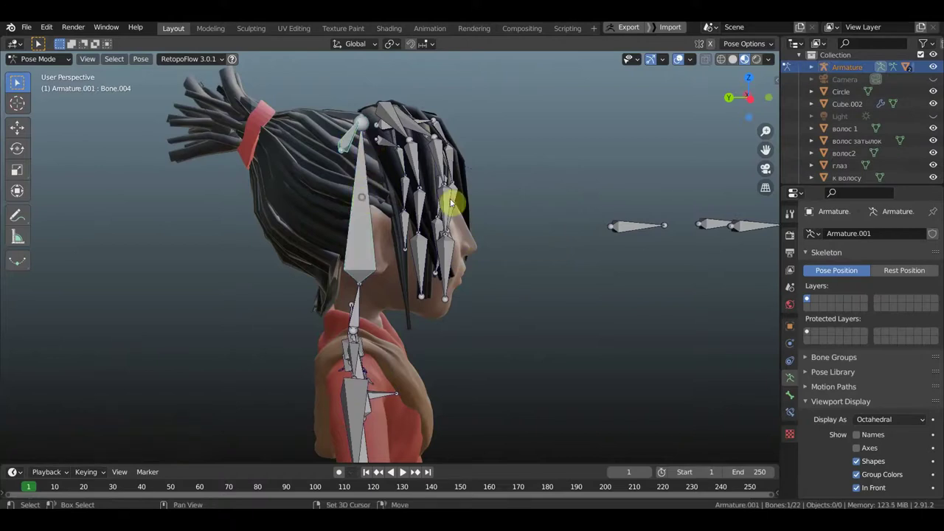
key("ctrl+p")
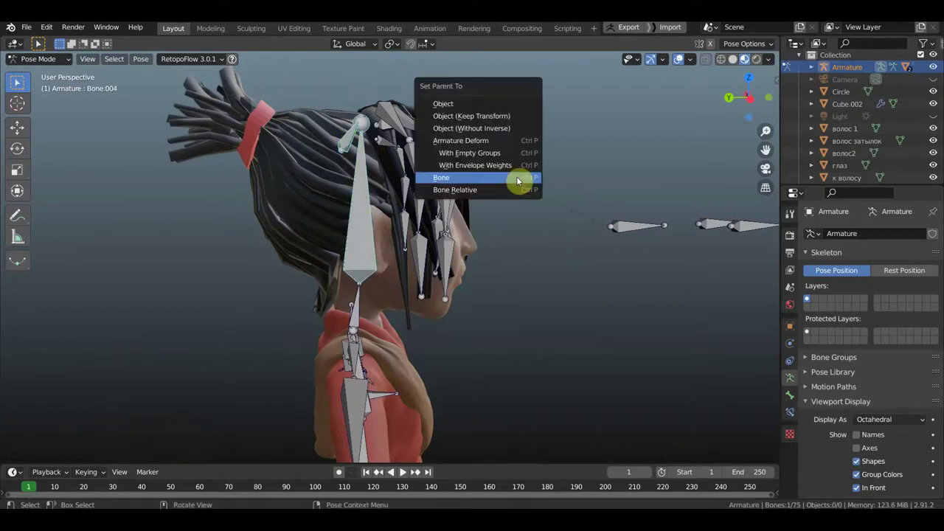
left_click(516, 177)
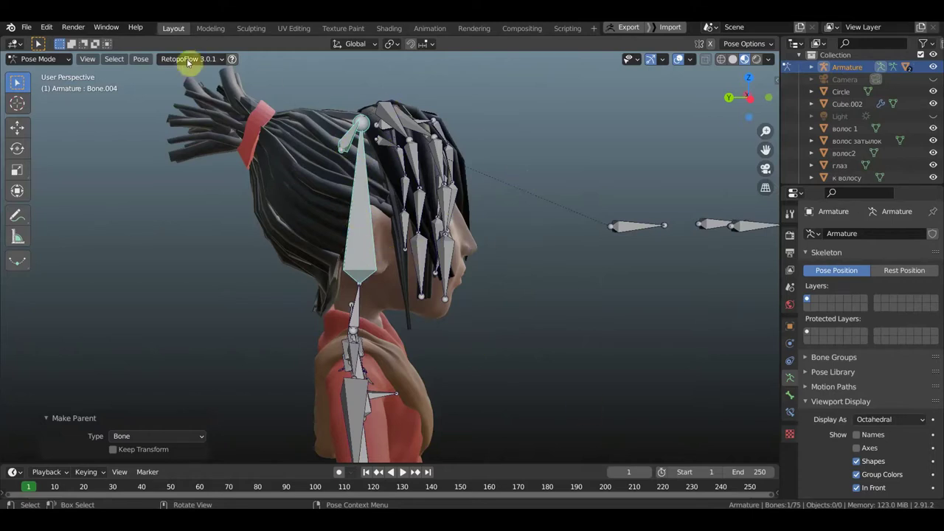
left_click(57, 60)
- Return to Object Mode, select the main Armature and enter Pose Mode
left_click(42, 72)
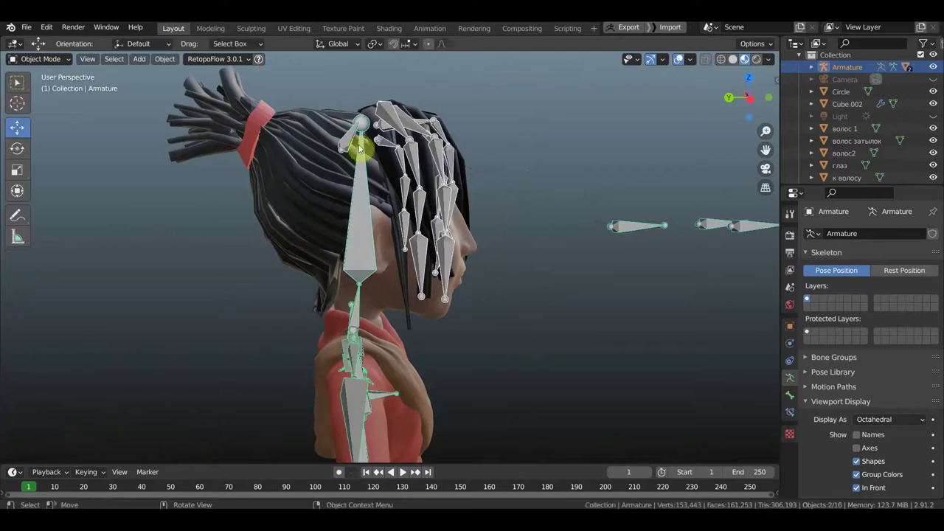
left_click(362, 215)
left_click(360, 229)
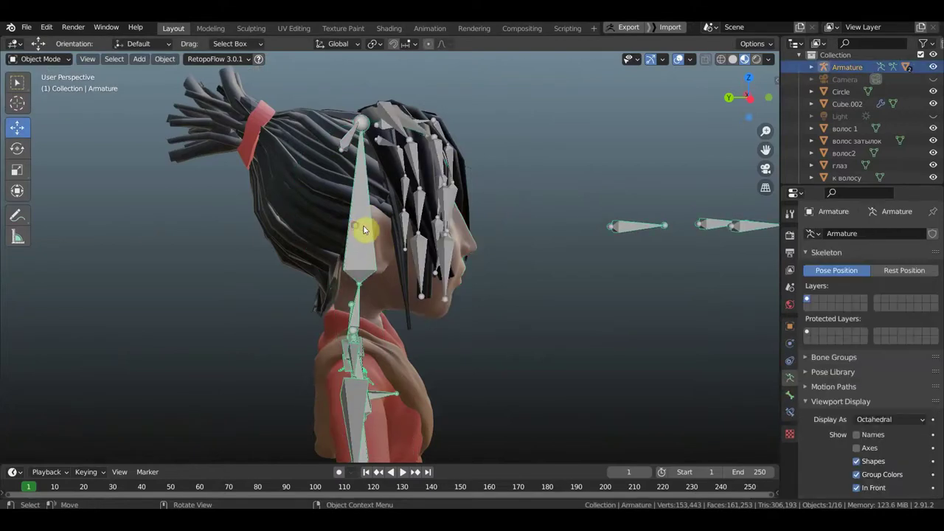
left_click(57, 59)
left_click(46, 100)
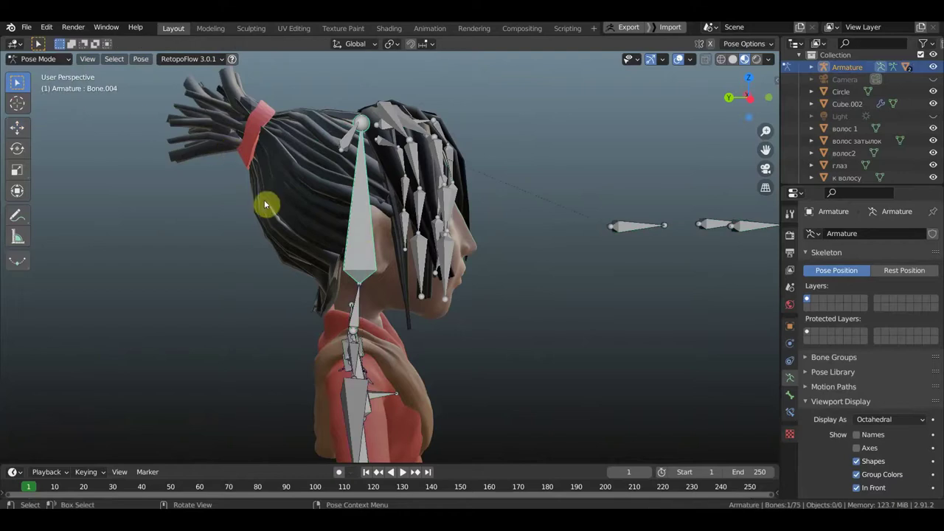
- Test-rotate the head bone, then undo back to the original pose
key("r")
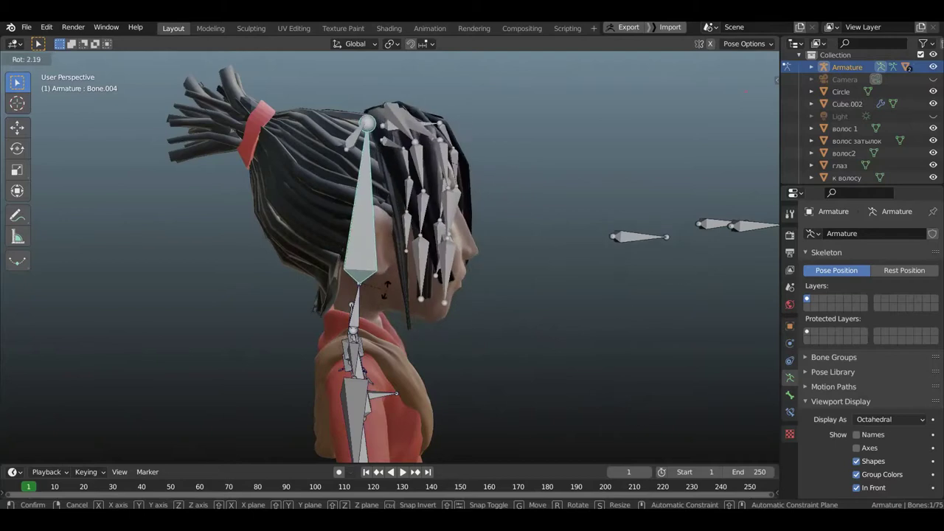
left_click(415, 273)
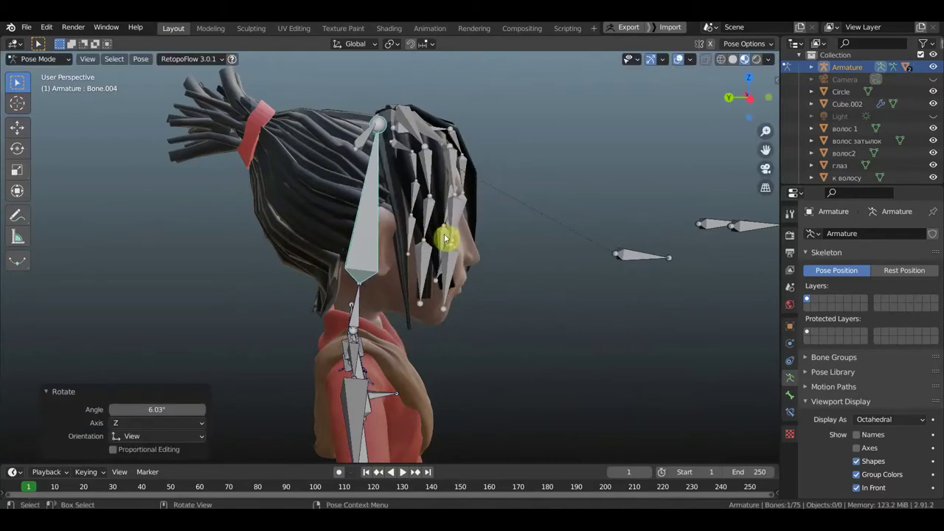
left_click(432, 169)
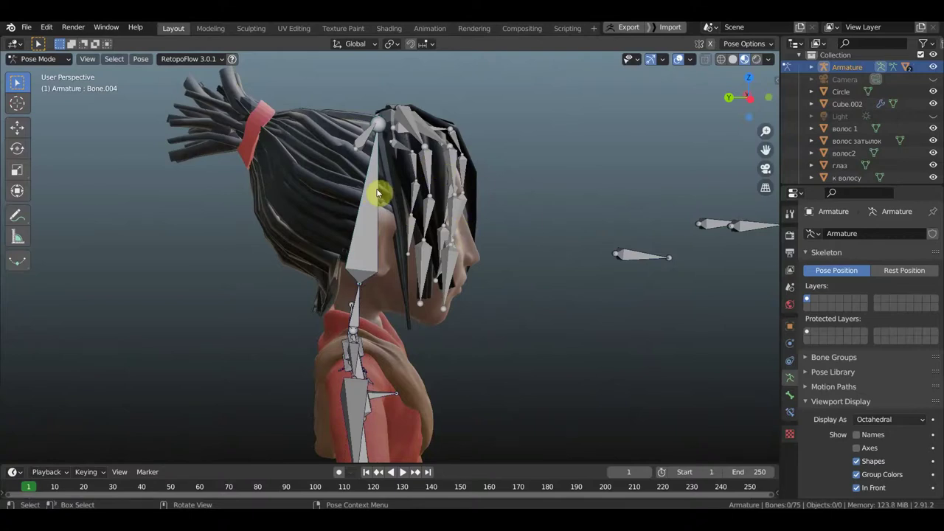
key("ctrl+z")
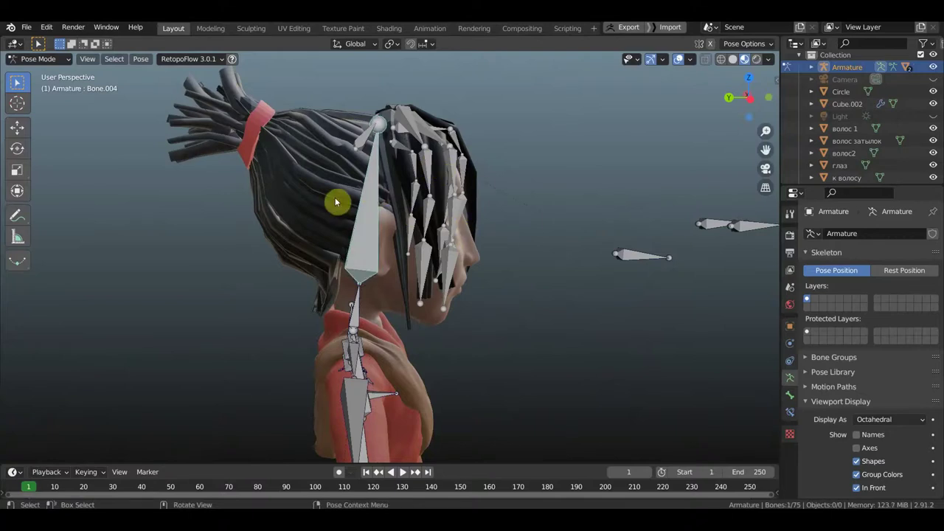
key("ctrl+z")
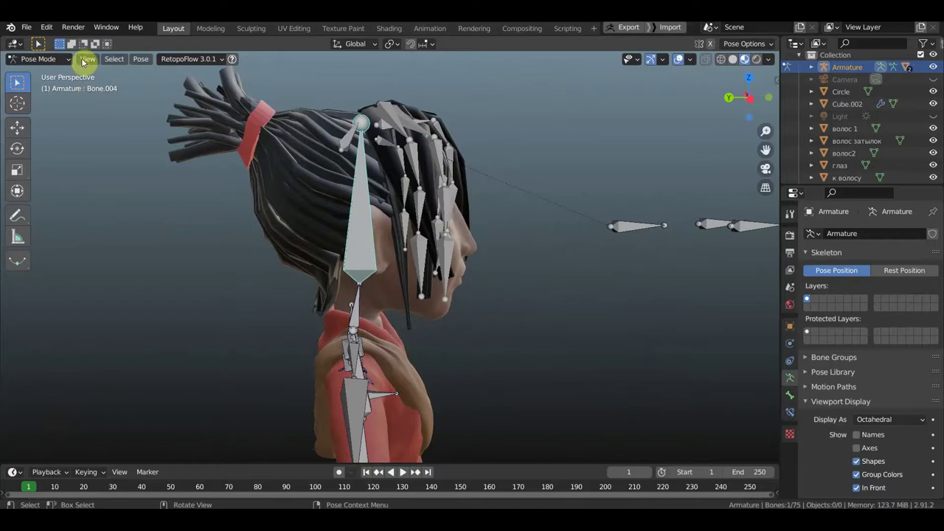
- Put the hair armature Armature.001 into Pose Mode
left_click(40, 59)
left_click(42, 74)
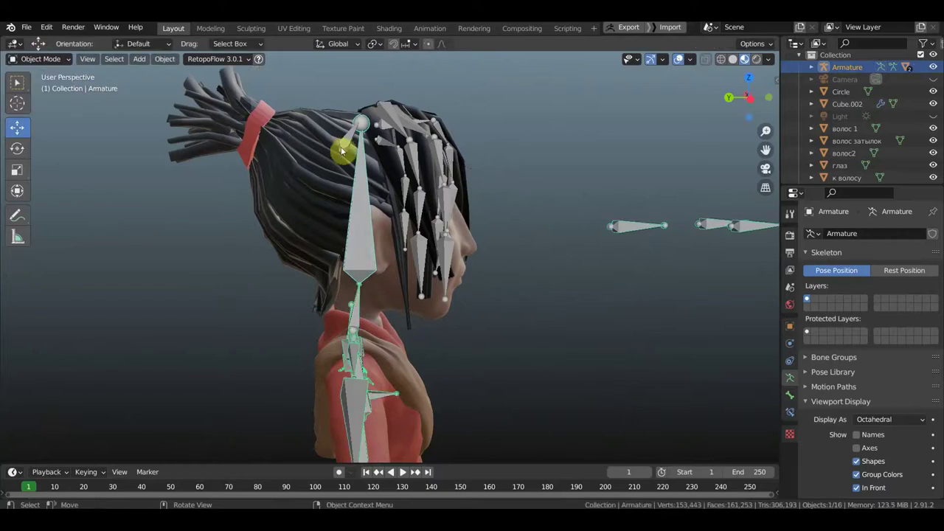
left_click(394, 138)
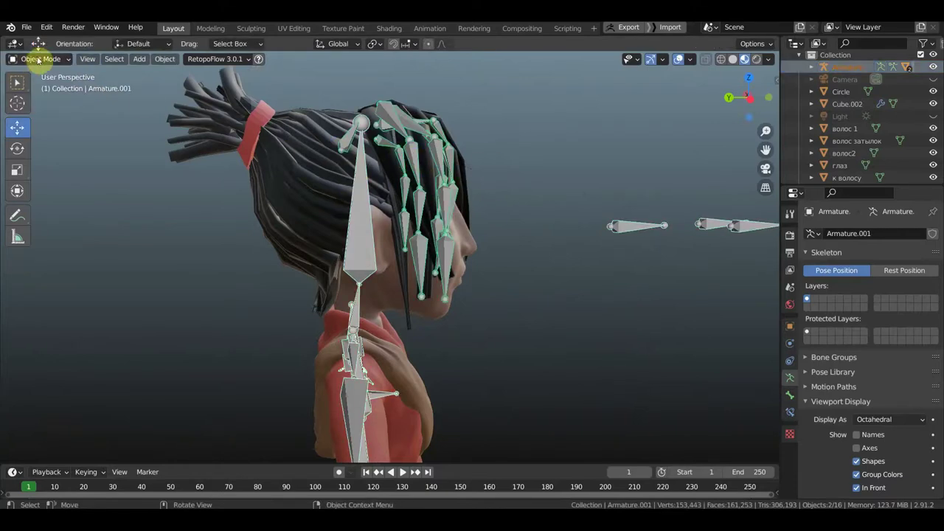
left_click(41, 59)
left_click(41, 101)
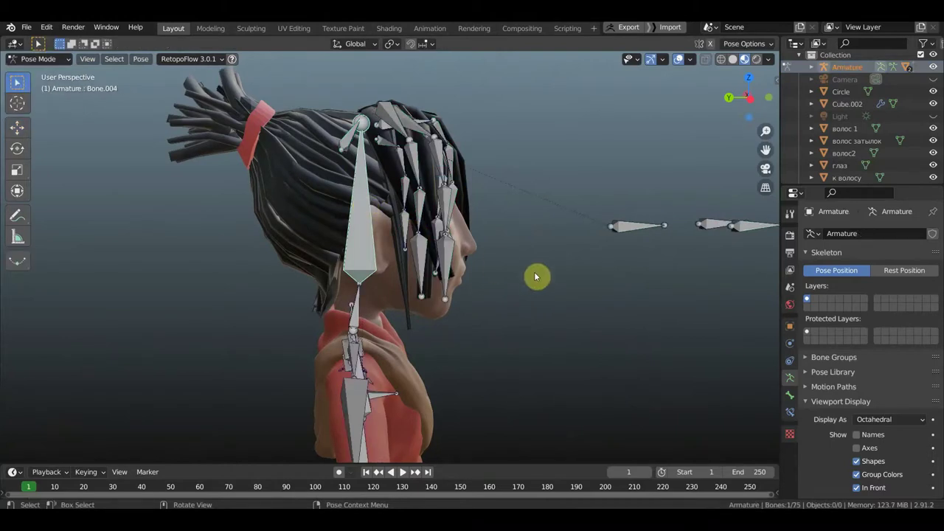
- Tilt the head bone forward twice and back upright, checking the hair bones follow
key("r")
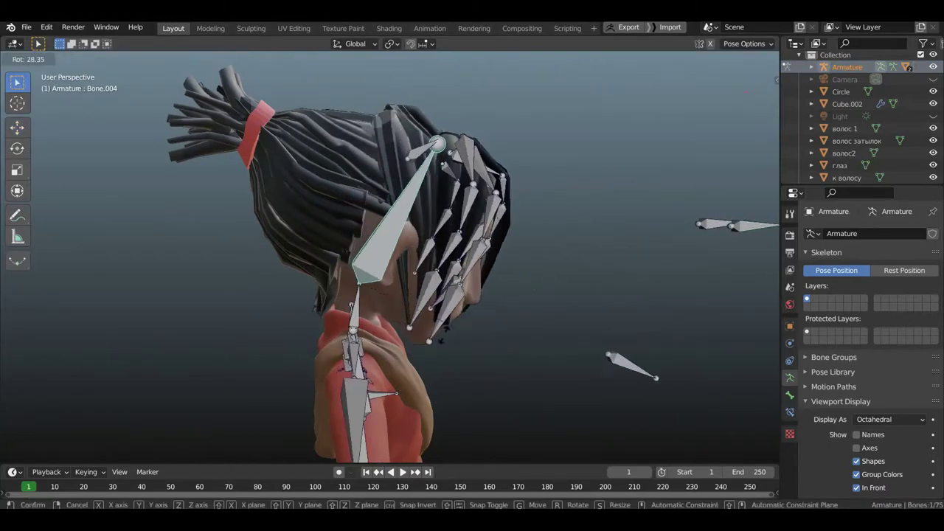
left_click(356, 298)
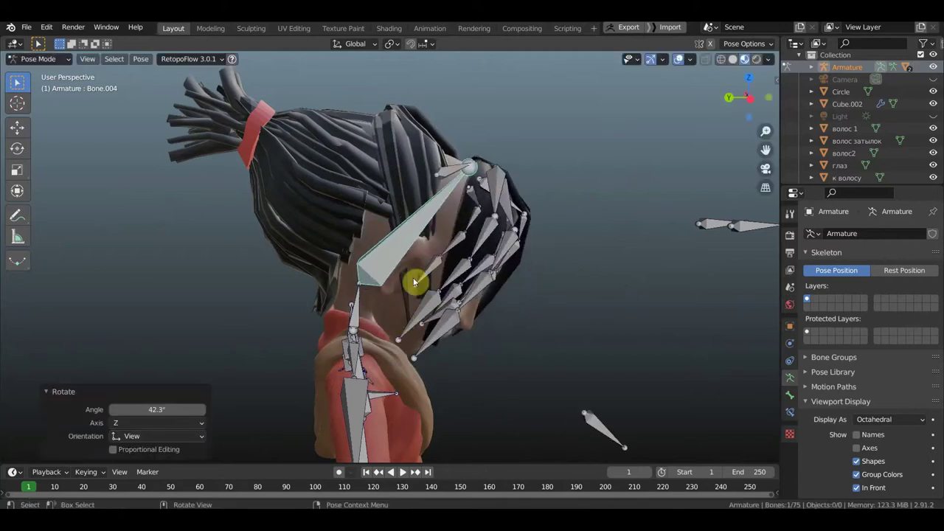
key("r")
left_click(594, 221)
key("r")
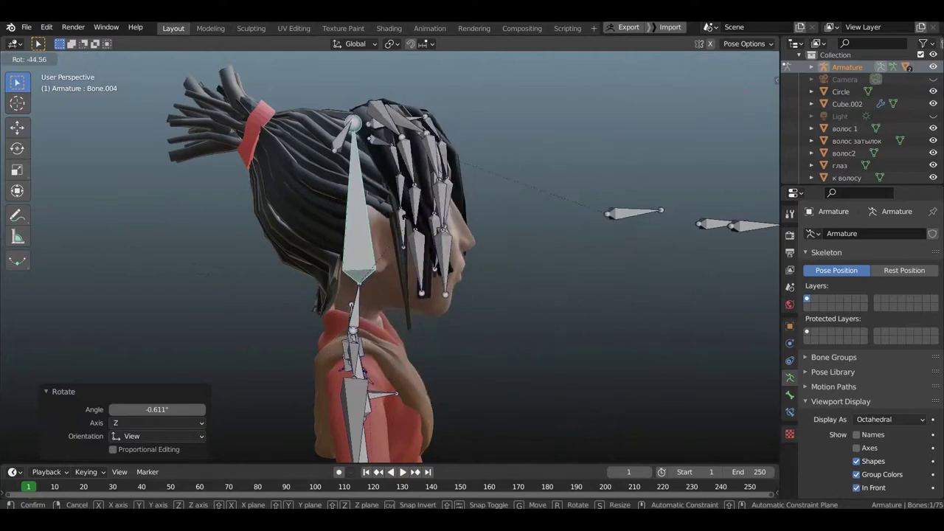
left_click(414, 225)
- Orbit to a side profile and start rotating a front hair bone
middle_click_drag(449, 255, 417, 256)
mouse_move(365, 256)
middle_mouse_down()
mouse_move(331, 254)
mouse_move(457, 256)
middle_mouse_up()
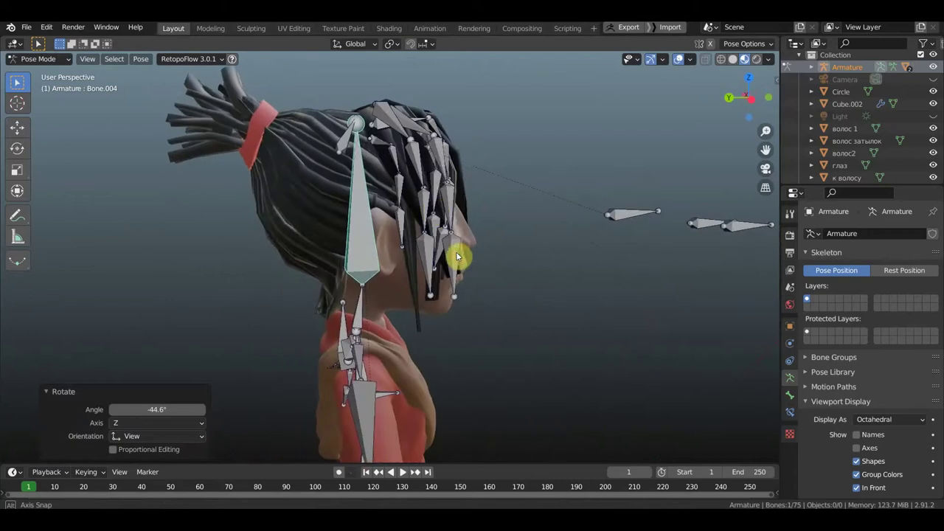
left_click(415, 155)
key("r")
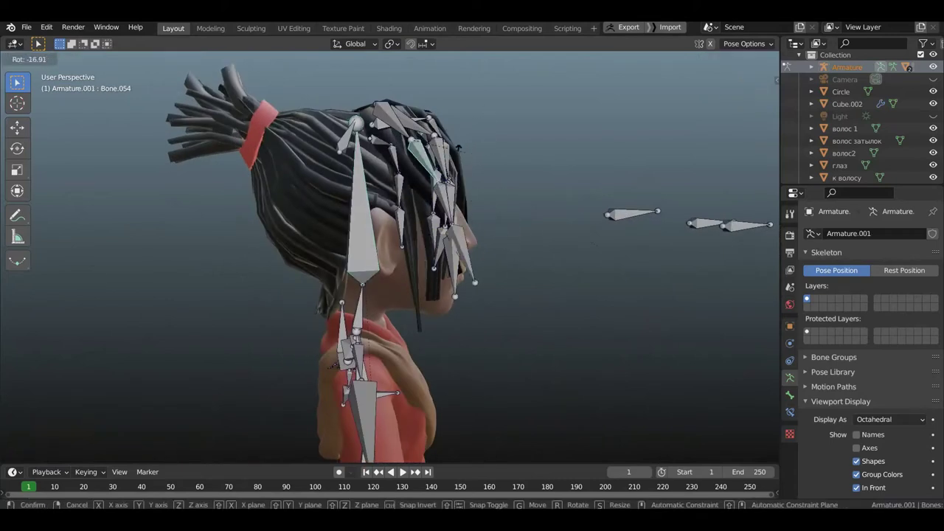
- Bend the front hair bone Bone.054 with two rotations
left_click(451, 166)
mouse_move(452, 166)
middle_mouse_down()
mouse_move(364, 157)
mouse_move(332, 169)
middle_mouse_up()
key("r")
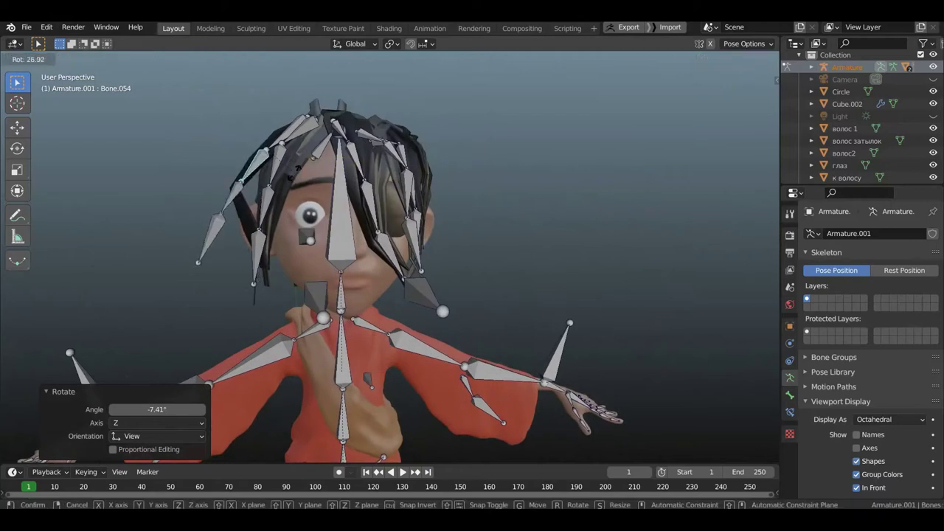
left_click(268, 217)
scroll(251, 217, "up", 2)
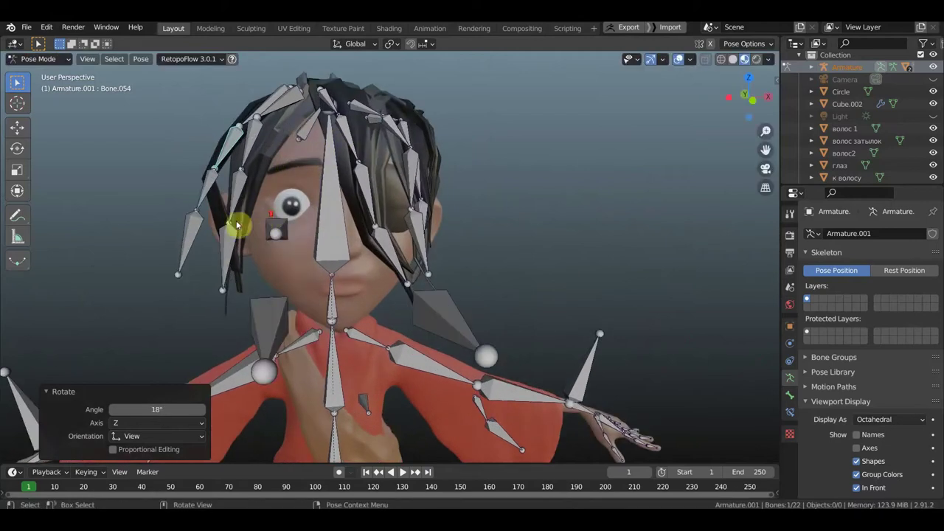
- Rotate two neighbouring hair bones on the face's left side, then clear the selection
left_click(193, 235)
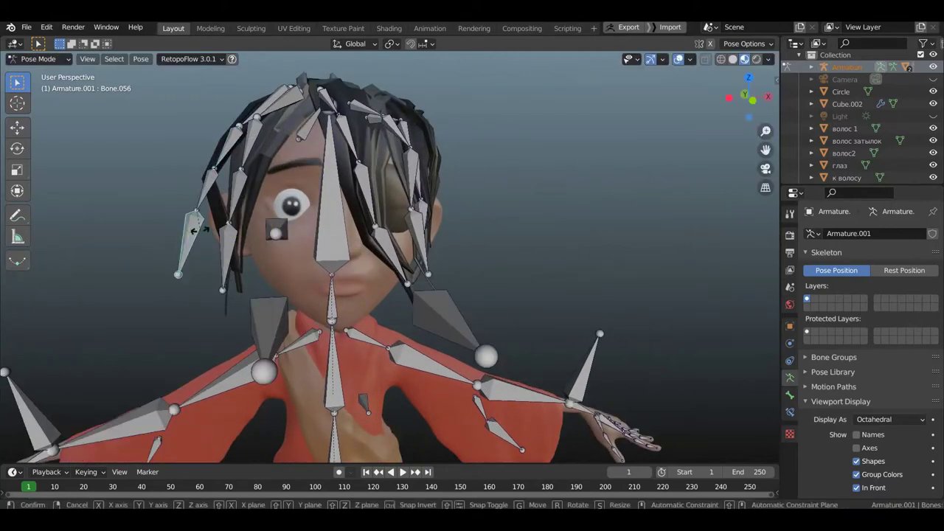
key("r")
left_click(221, 238)
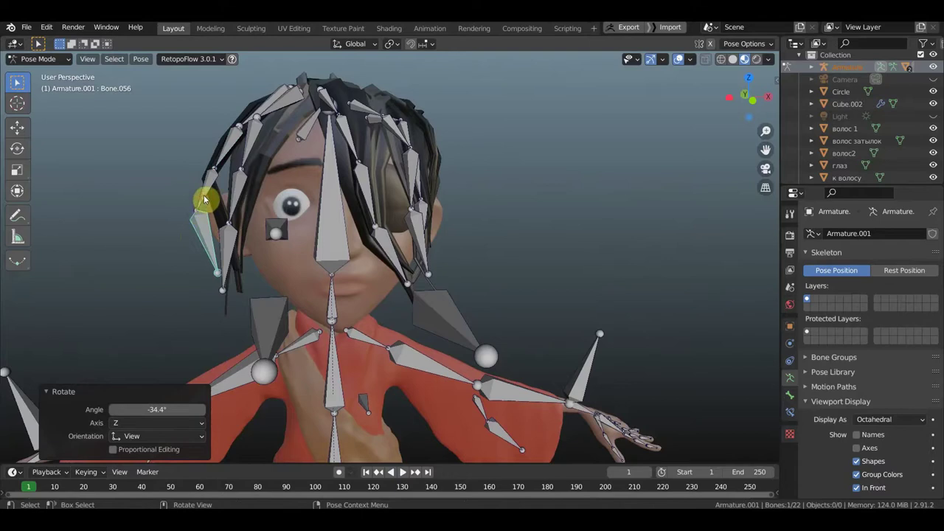
left_click(206, 196)
key("r")
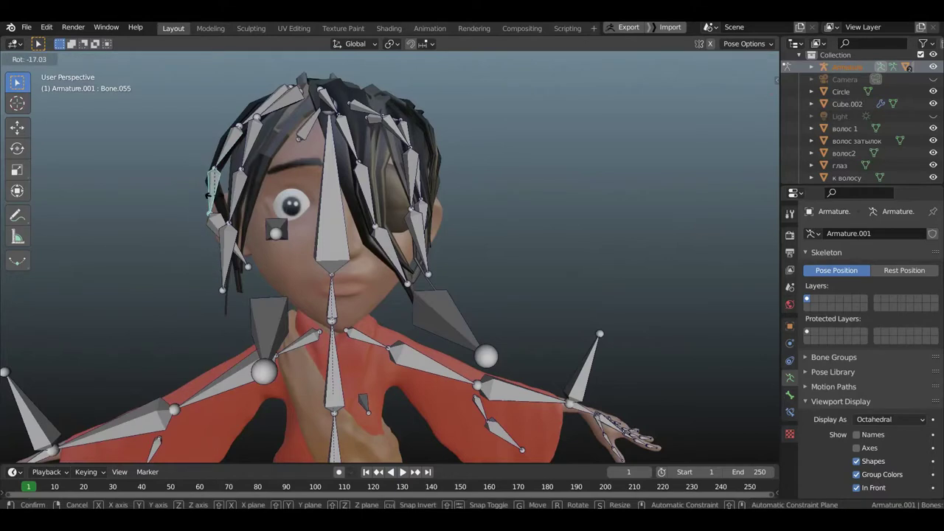
left_click(211, 200)
left_click(168, 157)
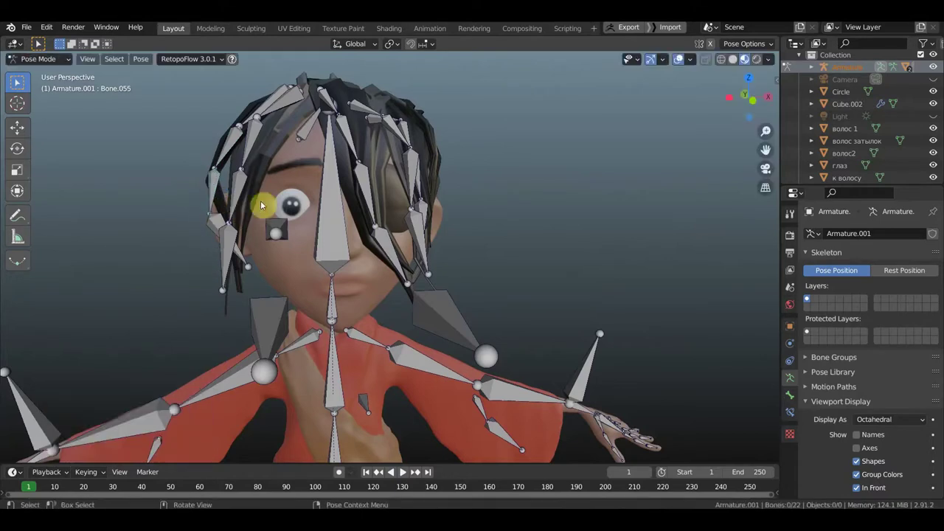
- Return to Object Mode and select the hair mesh волос3
left_click(40, 59)
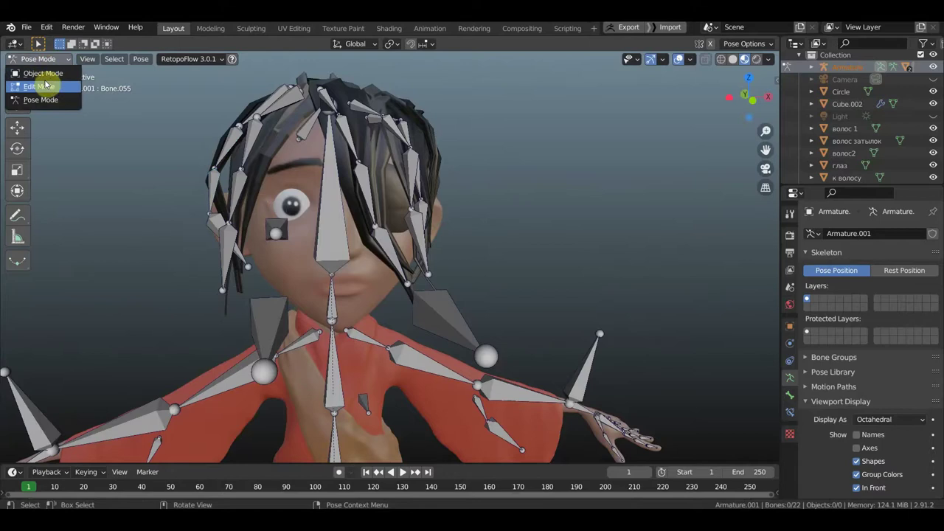
left_click(51, 75)
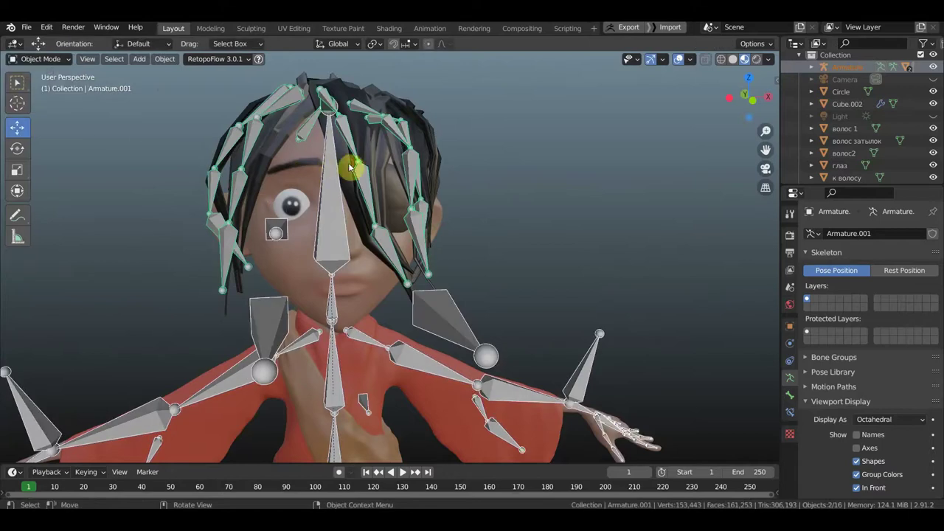
left_click(351, 169)
- Join the front hair волос2 into волос3
mouse_move(367, 177)
middle_mouse_down()
mouse_move(460, 185)
mouse_move(302, 185)
middle_mouse_up()
left_click(387, 156)
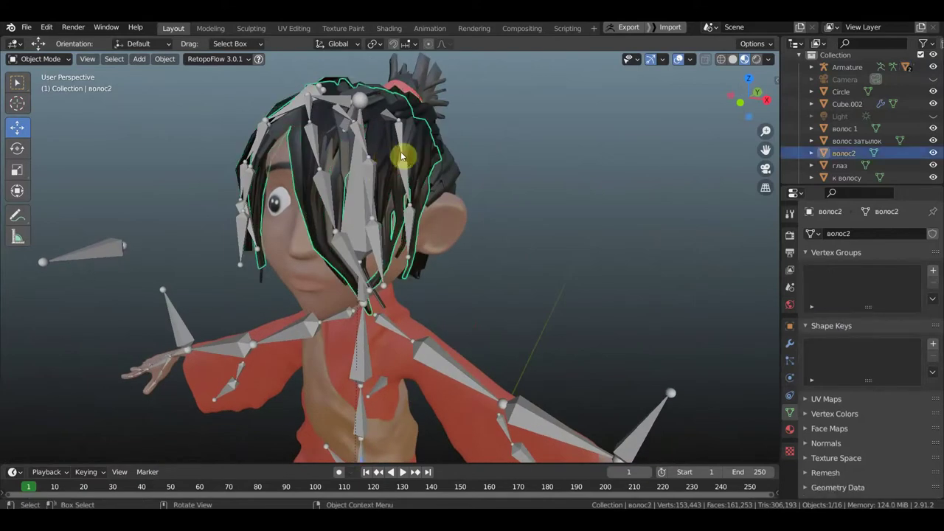
left_click(443, 177, "shift")
mouse_move(498, 175)
middle_mouse_down()
mouse_move(422, 175)
mouse_move(373, 154)
middle_mouse_up()
left_click(373, 155)
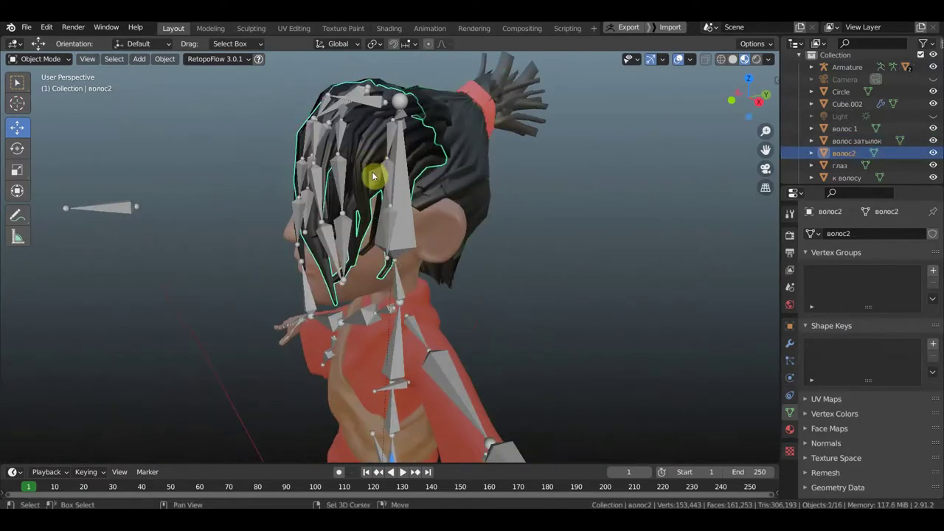
left_click(374, 176, "shift")
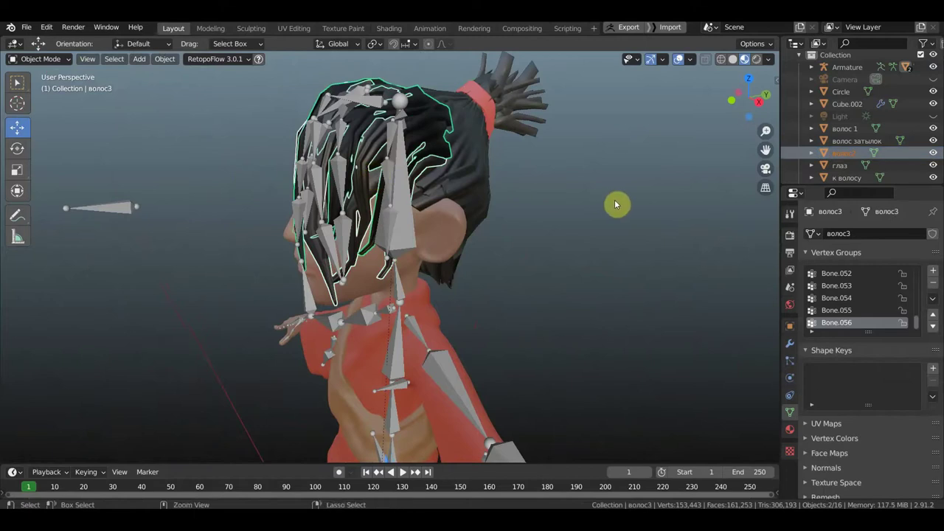
key("ctrl+j")
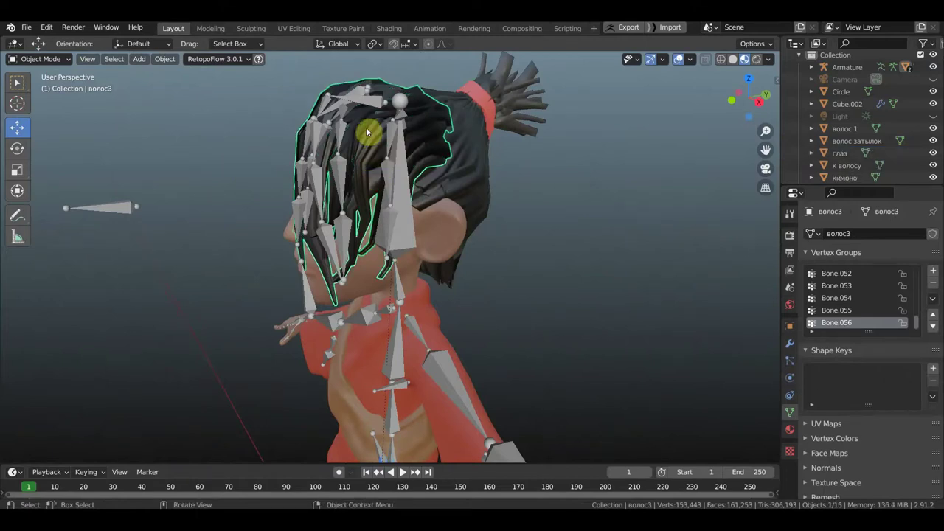
- Parent the joined hair to Armature.001 with automatic weights
left_click(370, 100, "shift")
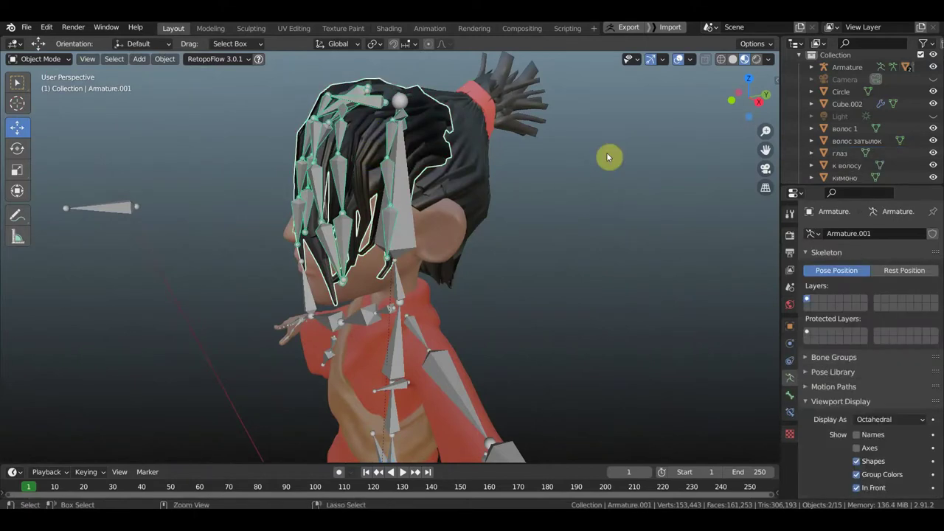
key("ctrl+p")
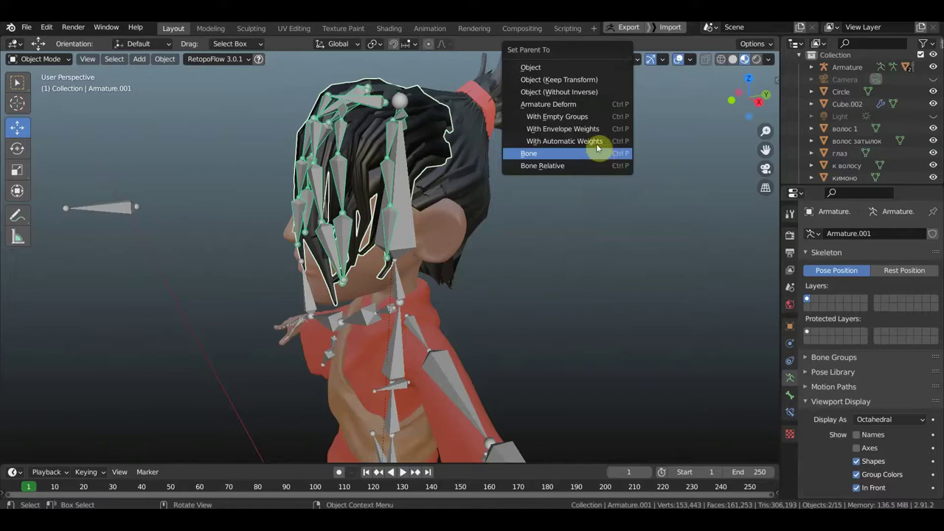
left_click(596, 142)
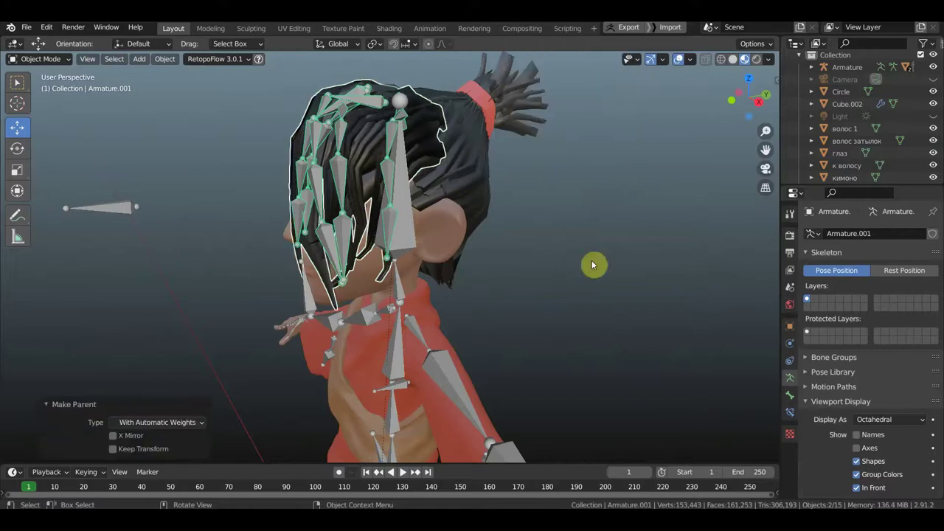
- Hide the viewport overlays to view the bent hair from the front, reselecting волос3
mouse_move(596, 357)
middle_mouse_down()
mouse_move(571, 355)
mouse_move(625, 356)
mouse_move(598, 340)
middle_mouse_up()
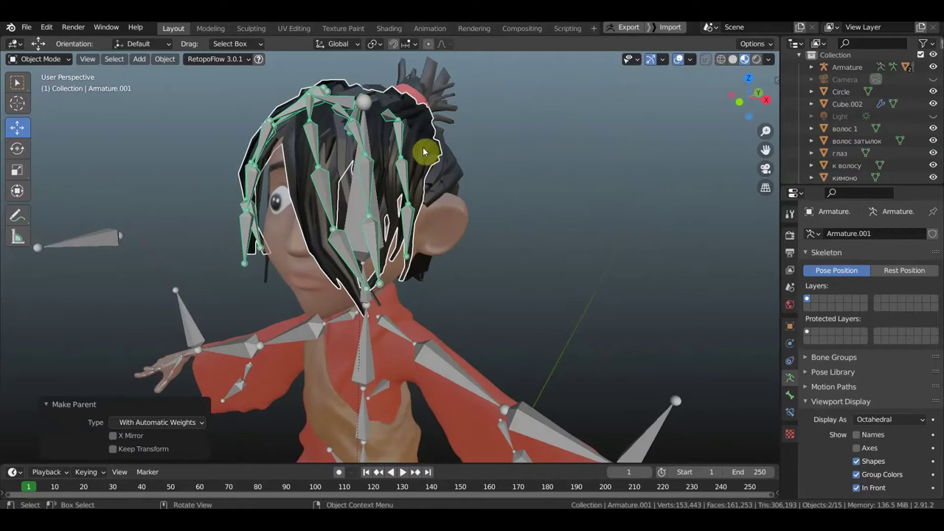
left_click(680, 59)
mouse_move(455, 152)
middle_mouse_down()
mouse_move(573, 202)
mouse_move(575, 253)
mouse_move(603, 243)
mouse_move(588, 240)
middle_mouse_up()
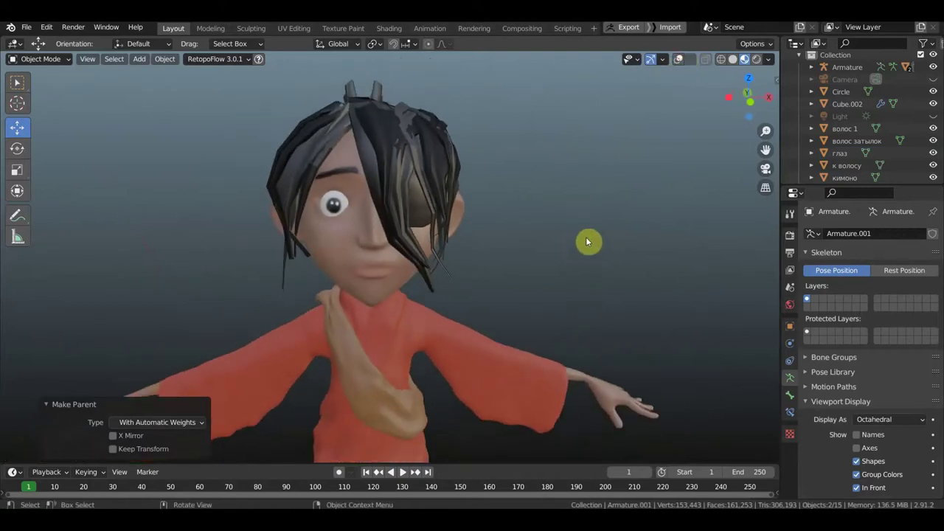
left_click(790, 413)
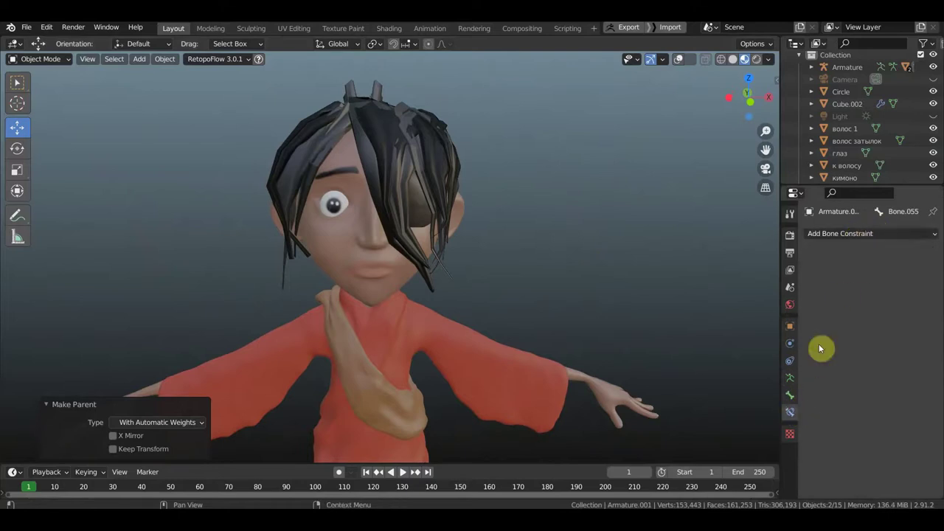
left_click(386, 189)
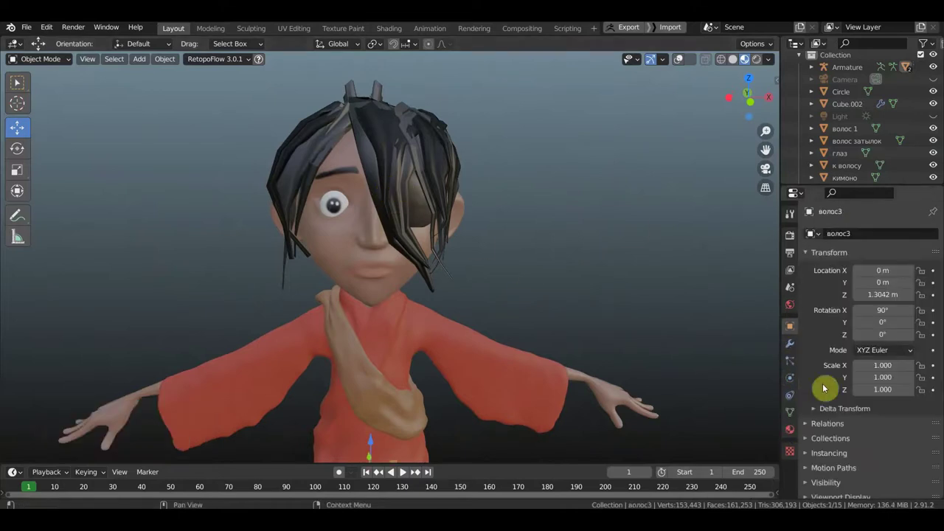
- Add a Solidify modifier with 0.01 m thickness to волос3
left_click(790, 344)
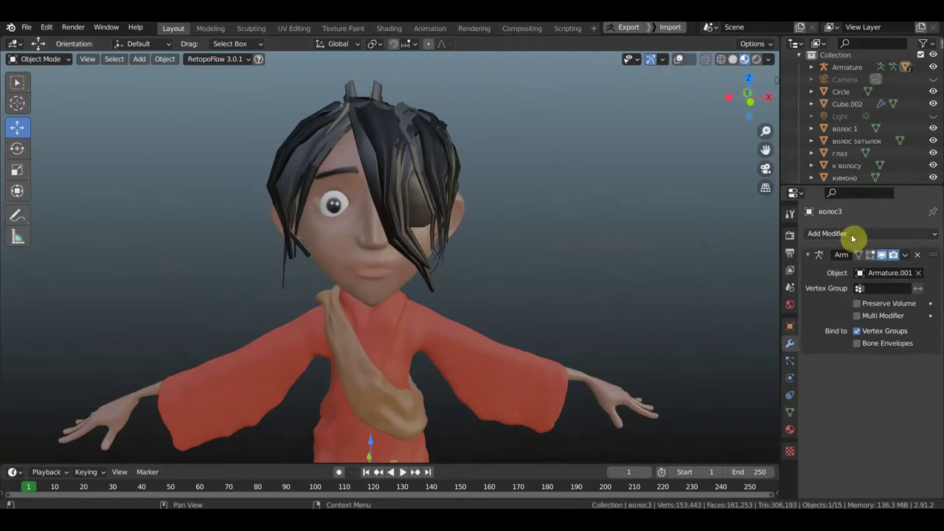
left_click(848, 234)
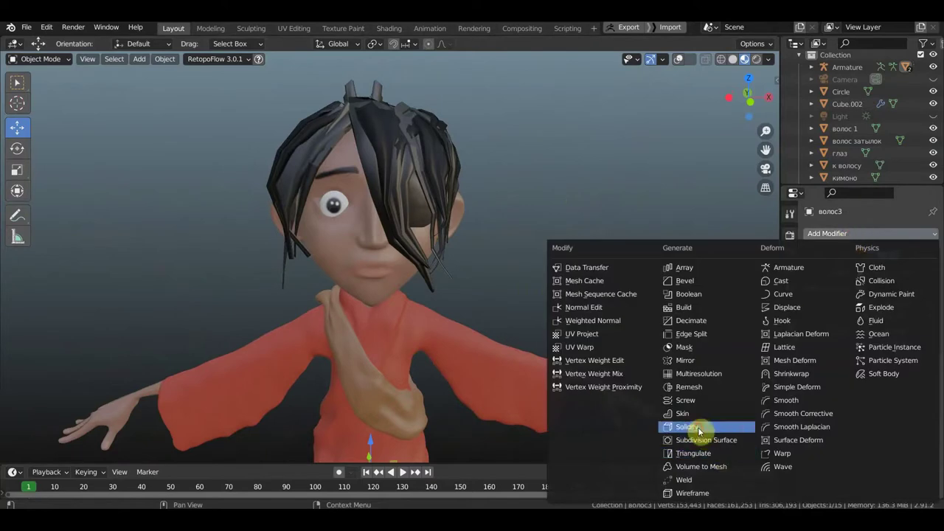
left_click(690, 428)
mouse_move(888, 397)
left_mouse_down()
mouse_move(923, 398)
mouse_move(871, 398)
left_mouse_up()
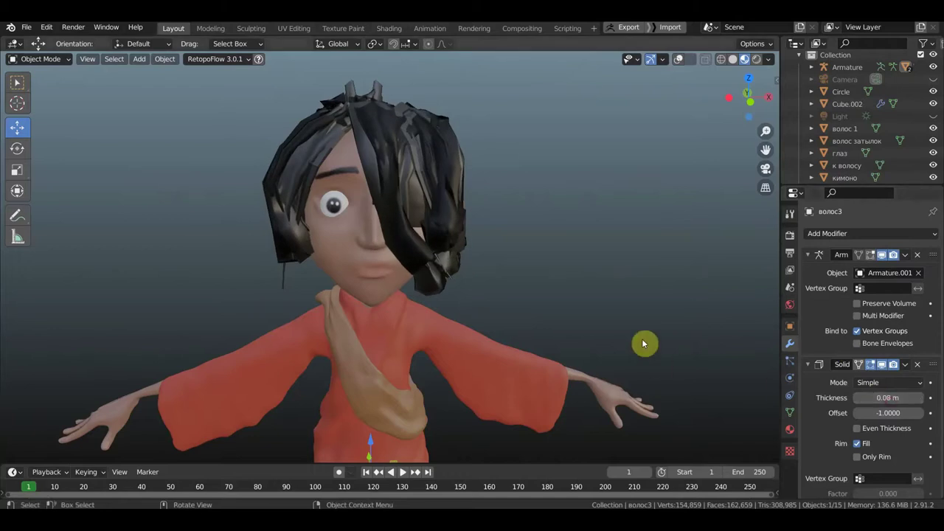
key("ctrl+z")
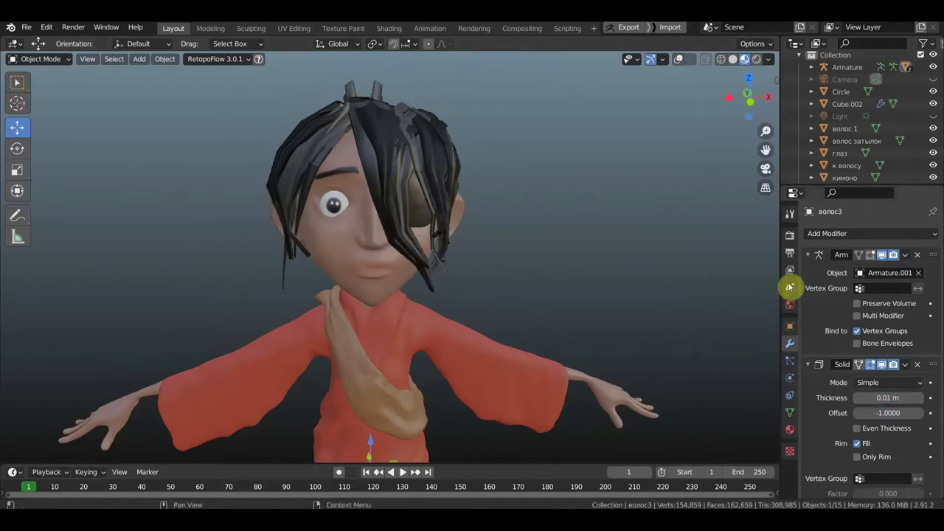
left_click(373, 190)
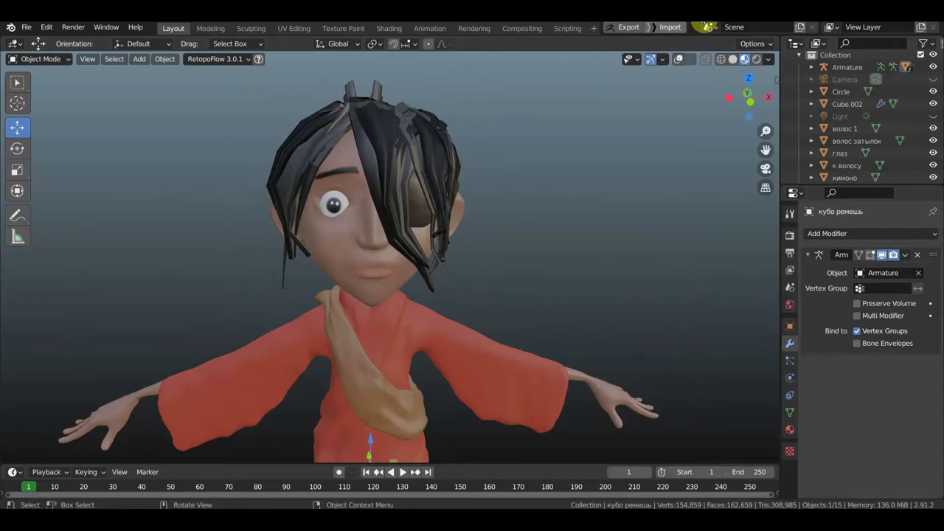
- Turn overlays back on and inspect the modifiers of волос3 and кубо ремешь
left_click(680, 62)
mouse_move(401, 185)
middle_mouse_down()
mouse_move(433, 180)
mouse_move(408, 175)
middle_mouse_up()
left_click(395, 167)
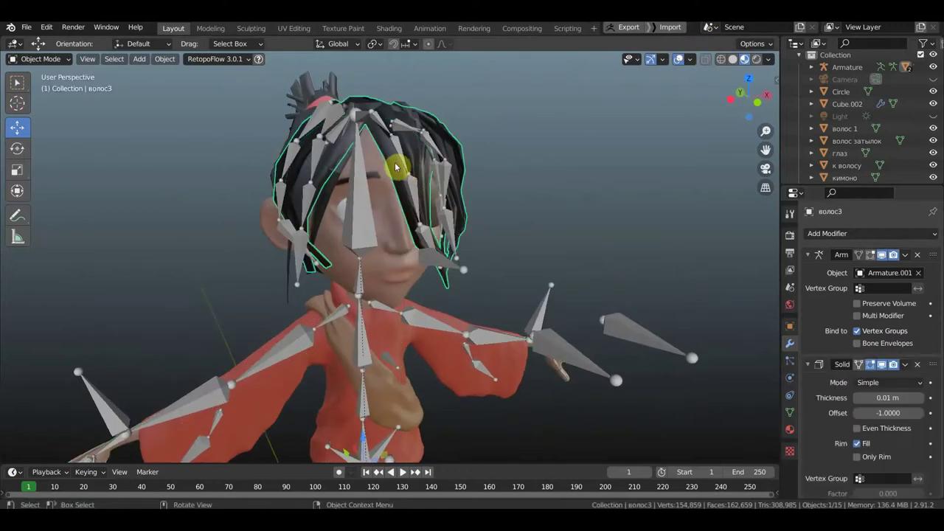
left_click(411, 153, "shift")
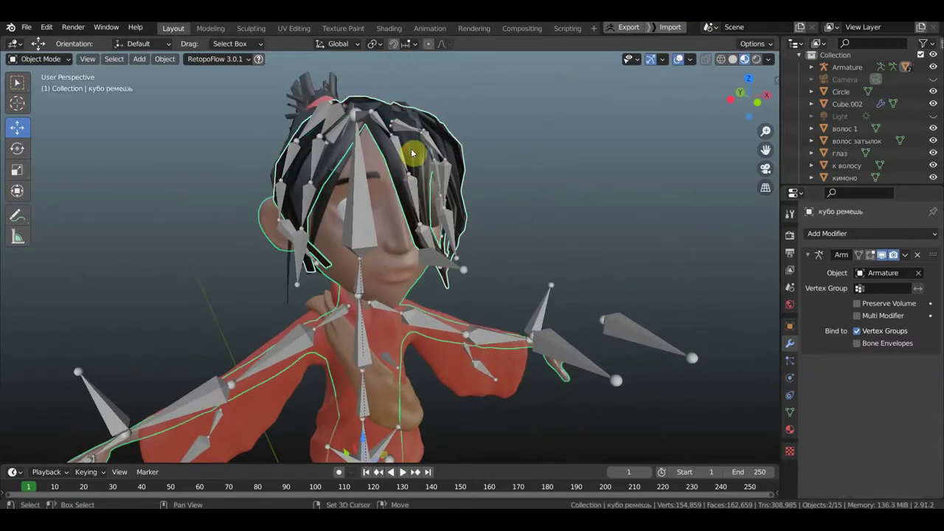
left_click(402, 164)
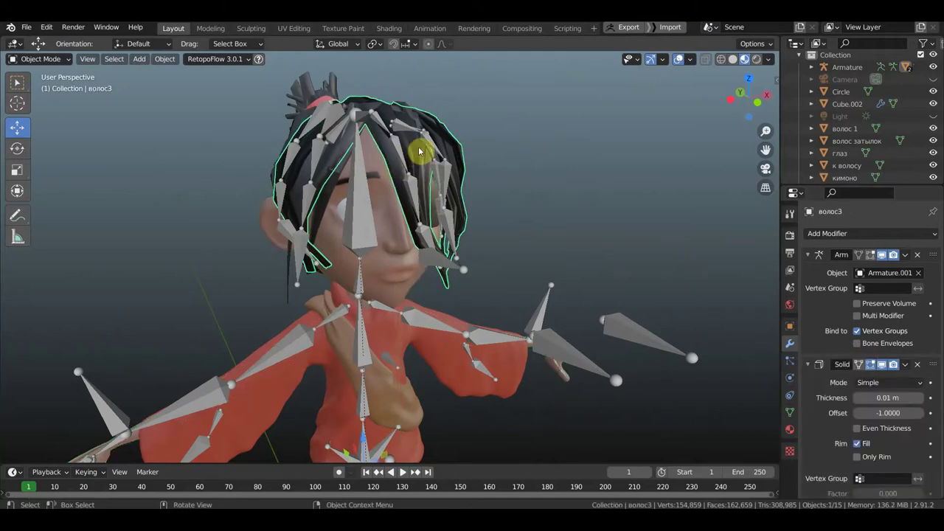
left_click(419, 151)
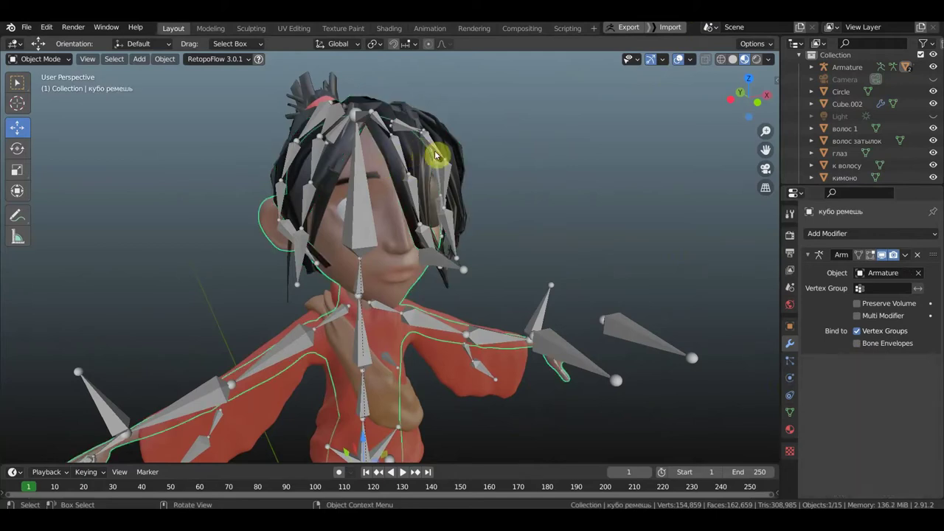
- Select the strand волос 1 with волос3 as the active object
middle_click_drag(438, 152, 407, 152)
left_click(412, 119)
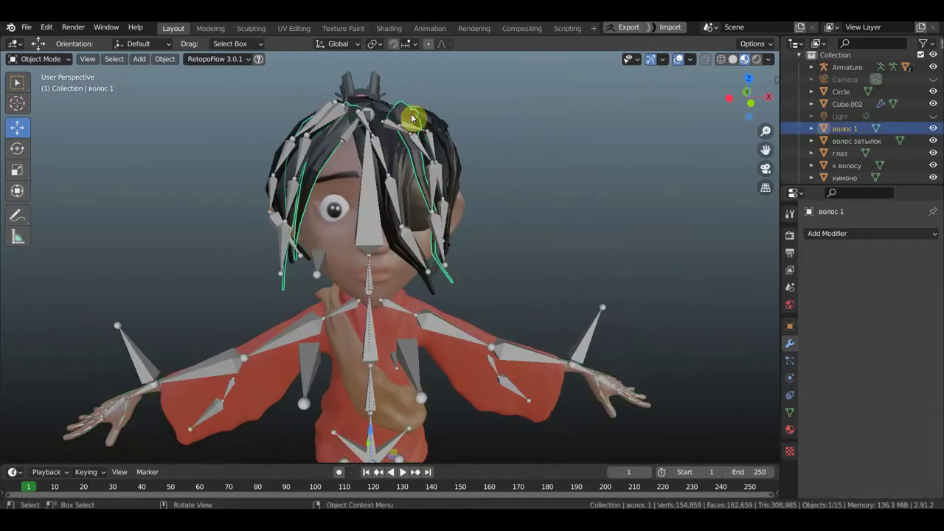
left_click(363, 148)
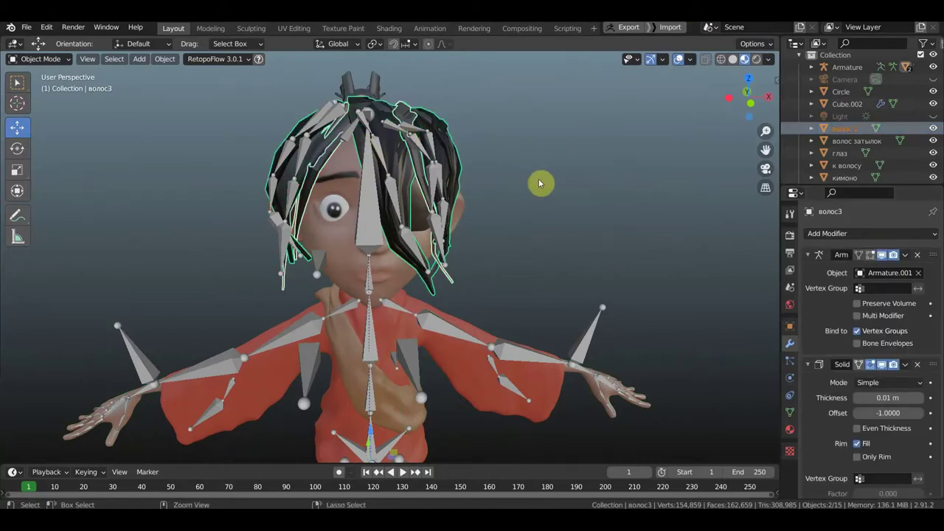
- Join волос 1 into волос3 and parent it to Armature.001 with automatic weights
key("ctrl+j")
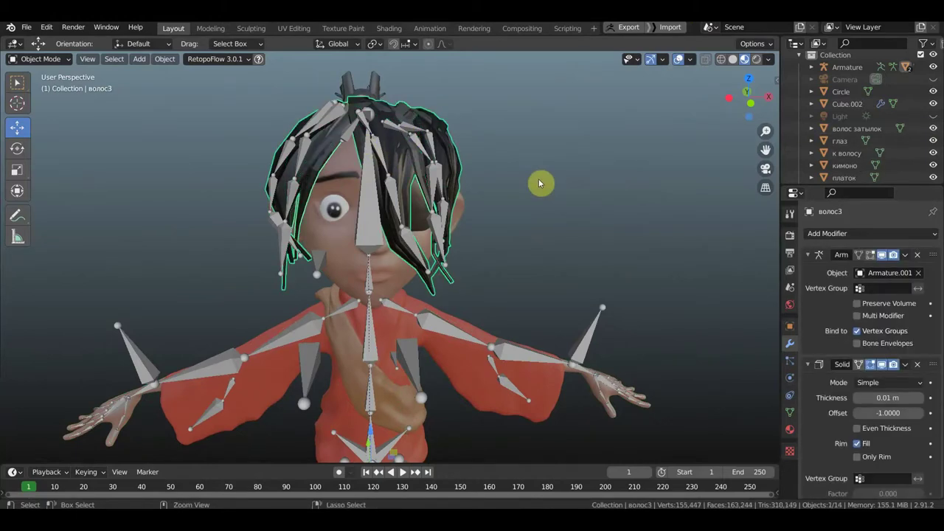
key("ctrl+p")
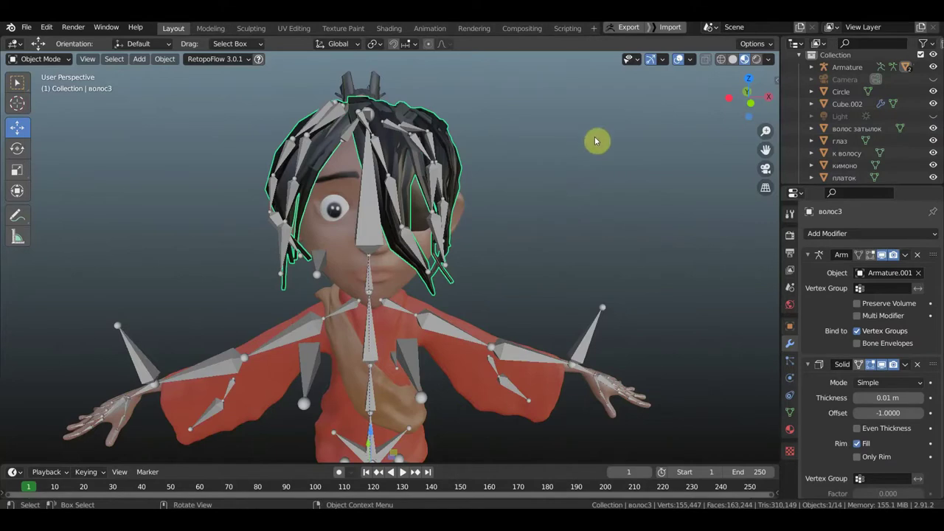
left_click(393, 191, "shift")
key("ctrl+p")
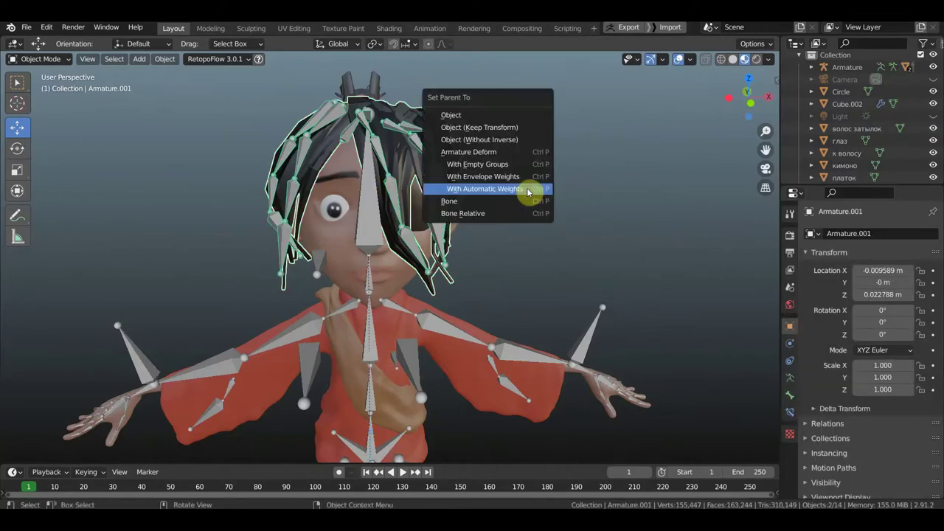
left_click(528, 191)
mouse_move(525, 188)
middle_mouse_down()
mouse_move(577, 186)
mouse_move(532, 198)
mouse_move(567, 202)
mouse_move(513, 207)
middle_mouse_up()
scroll(510, 207, "up", 2)
- Join волос затылок and the hair tie Circle into the ponytail Cube.002
left_click(291, 176)
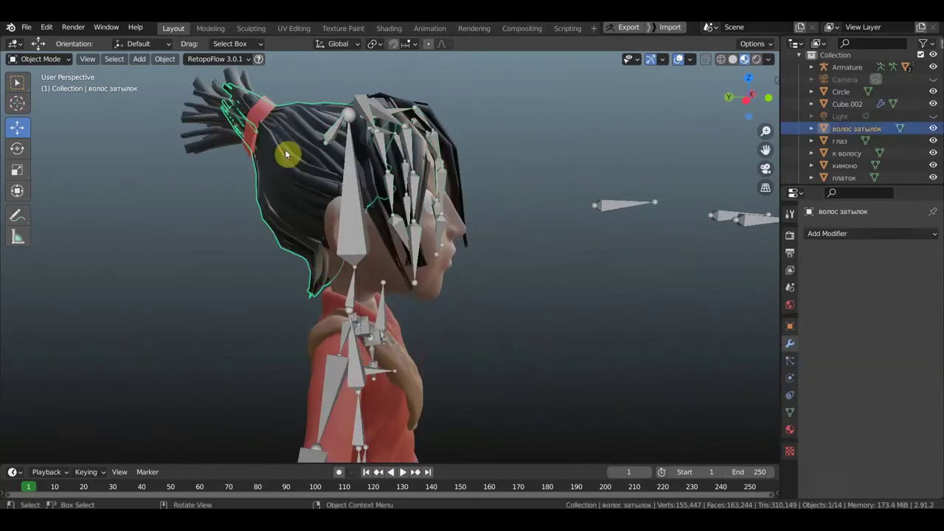
left_click(200, 115, "shift")
left_click(217, 138, "shift")
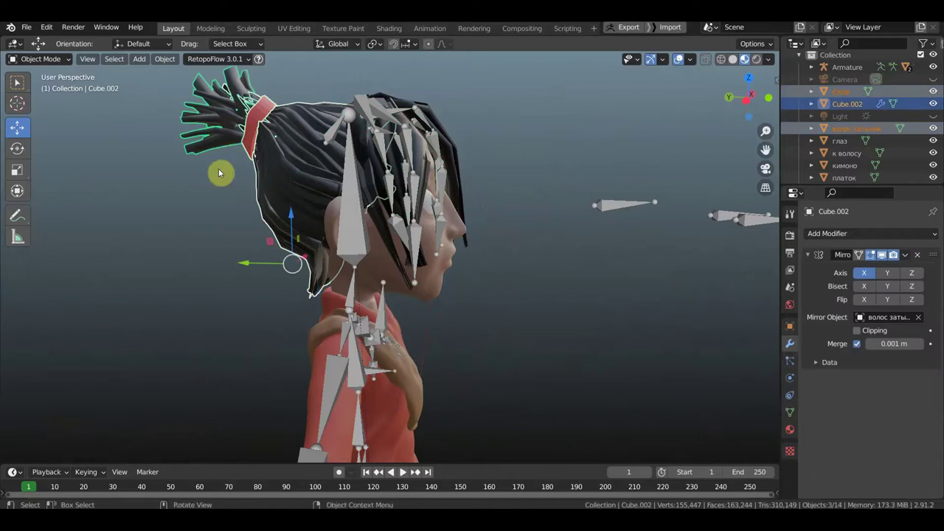
key("ctrl+j")
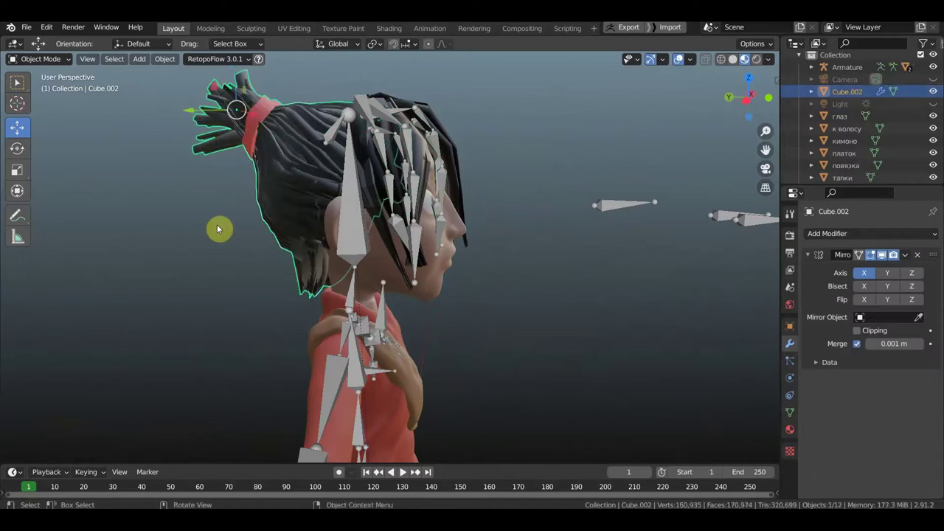
mouse_move(264, 236)
middle_mouse_down()
mouse_move(380, 236)
mouse_move(331, 236)
mouse_move(362, 255)
middle_mouse_up()
- Inspect the rig, then select Cube.002 with Armature.001 for parenting
left_click(367, 251)
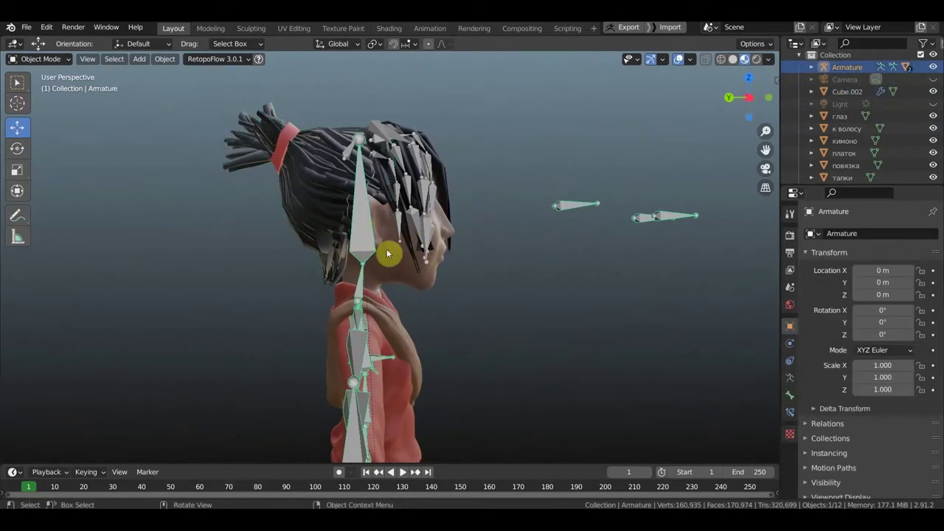
mouse_move(416, 274)
middle_mouse_down()
mouse_move(517, 280)
mouse_move(415, 277)
mouse_move(425, 273)
middle_mouse_up()
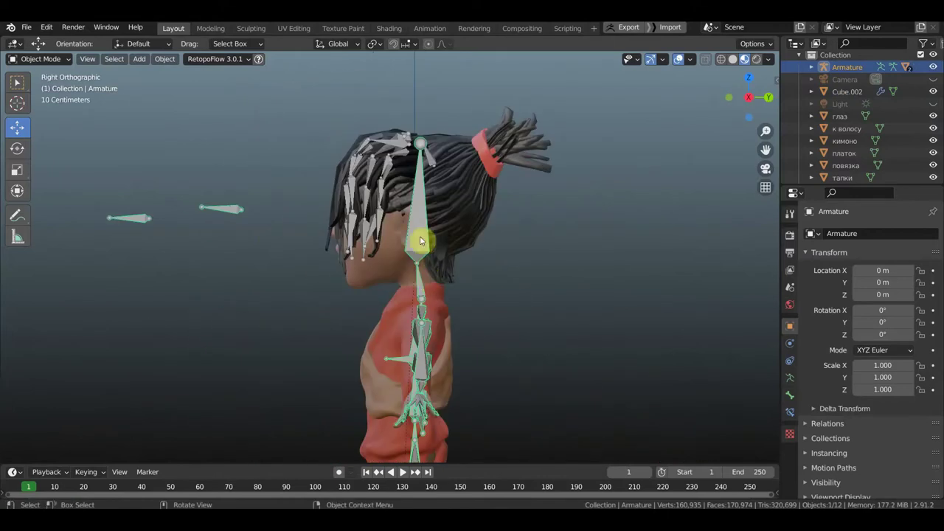
scroll(425, 252, "up", 1)
scroll(415, 232, "up", 1)
scroll(424, 232, "up", 1)
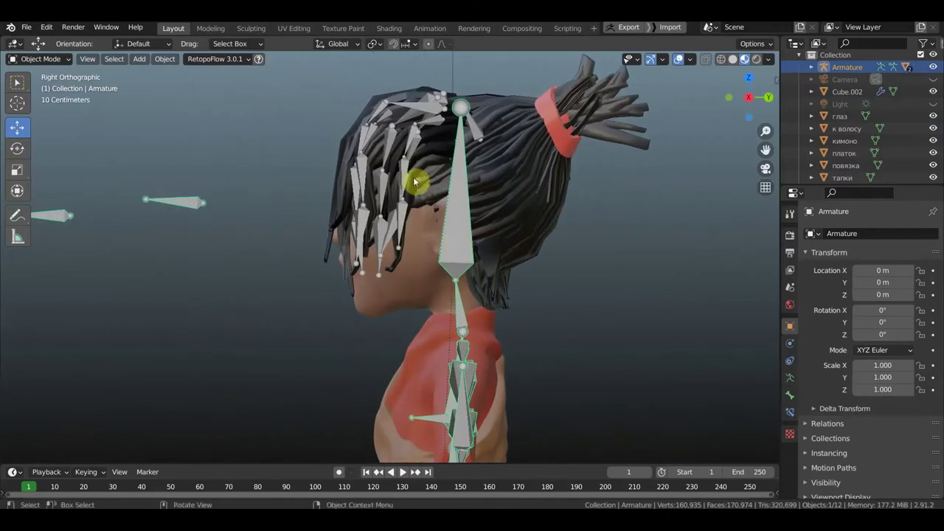
left_click(552, 160)
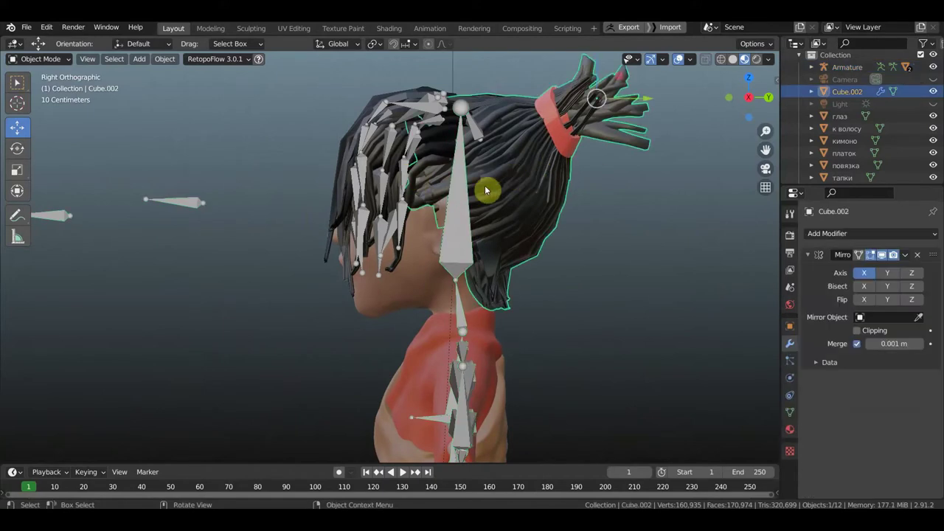
left_click(407, 169, "shift")
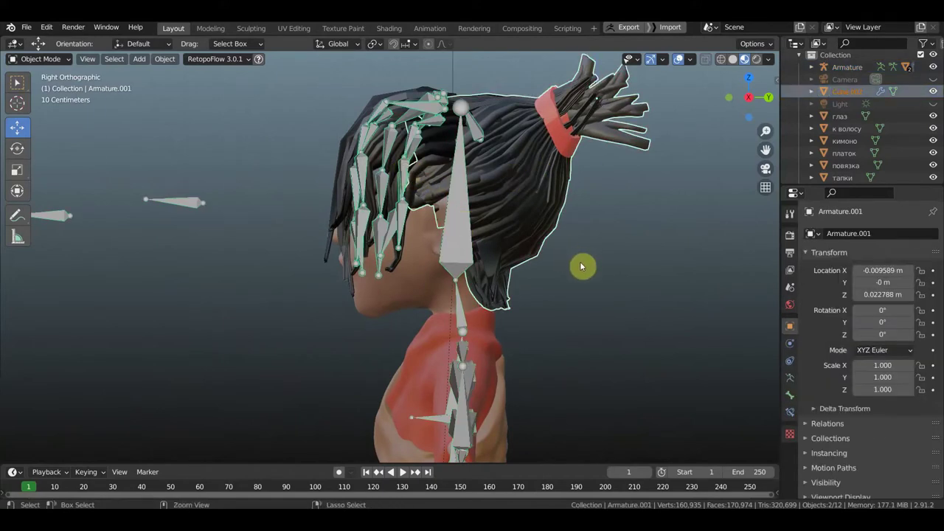
key("ctrl+p")
- Parent the ponytail to Armature.001 using With Empty Groups
left_click(581, 264)
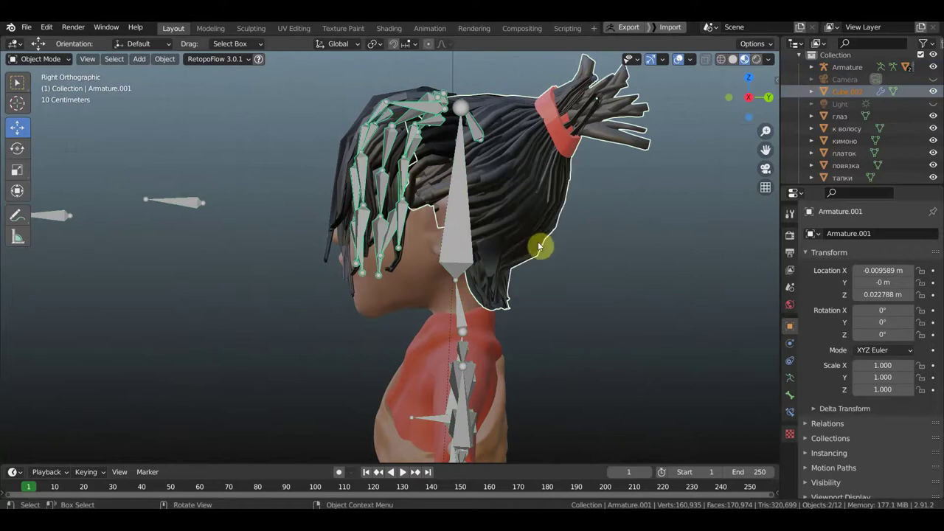
key("ctrl+p")
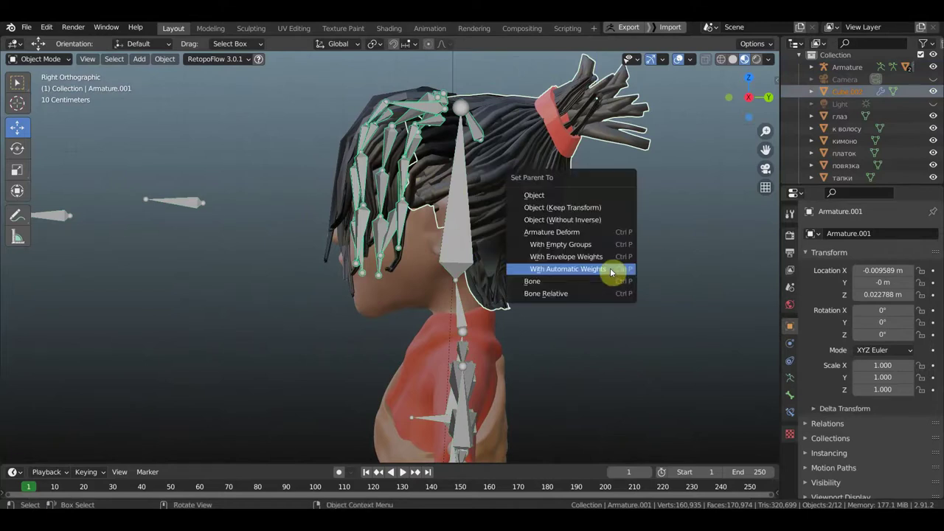
left_click(571, 244)
scroll(672, 372, "down", 2)
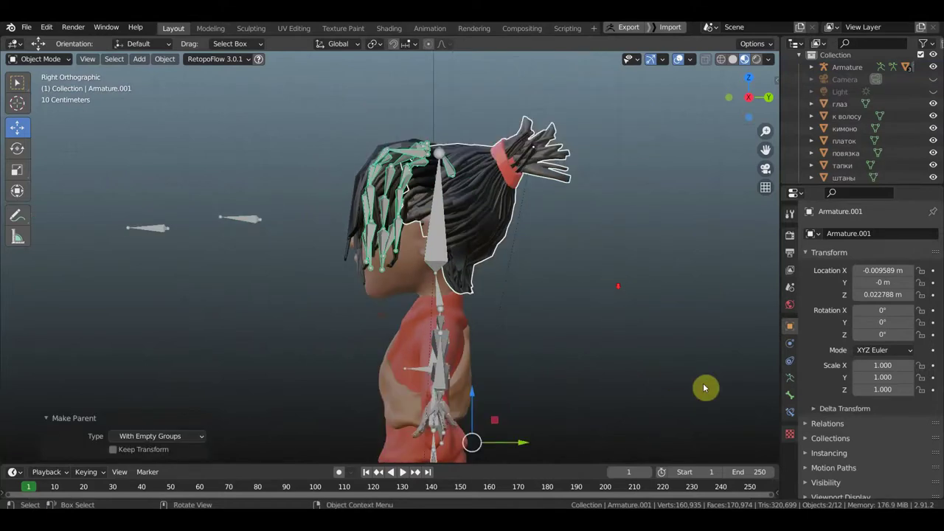
- Give Cube.002 a Data Transfer modifier sourcing кубо ремешь with Vertex Data enabled
left_click(485, 212)
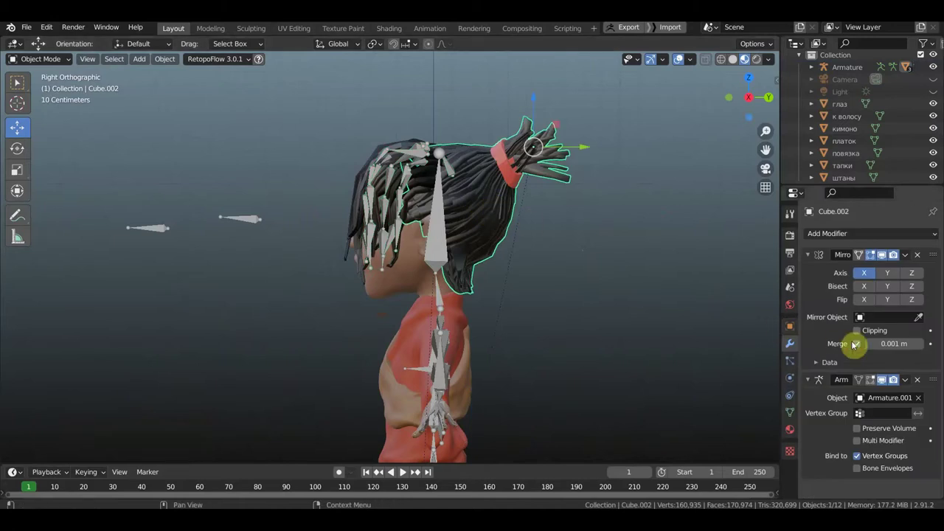
left_click(871, 234)
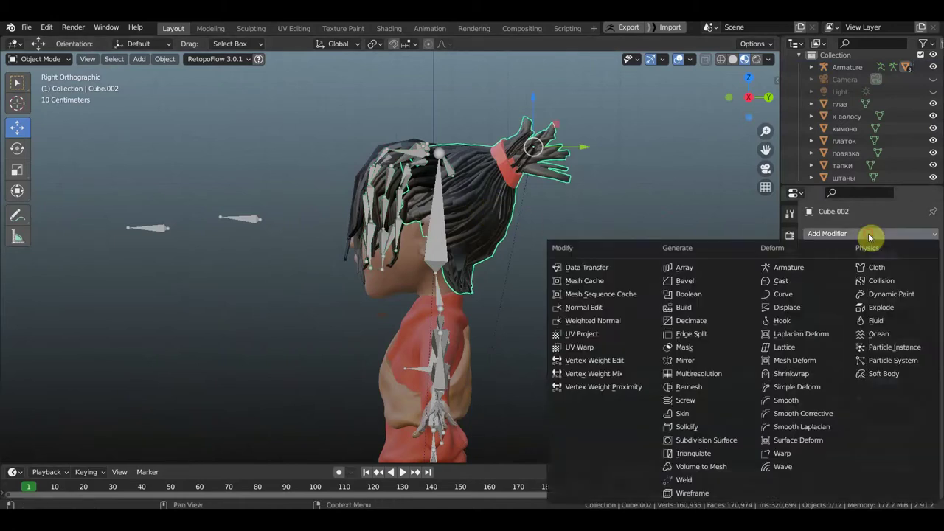
left_click(599, 271)
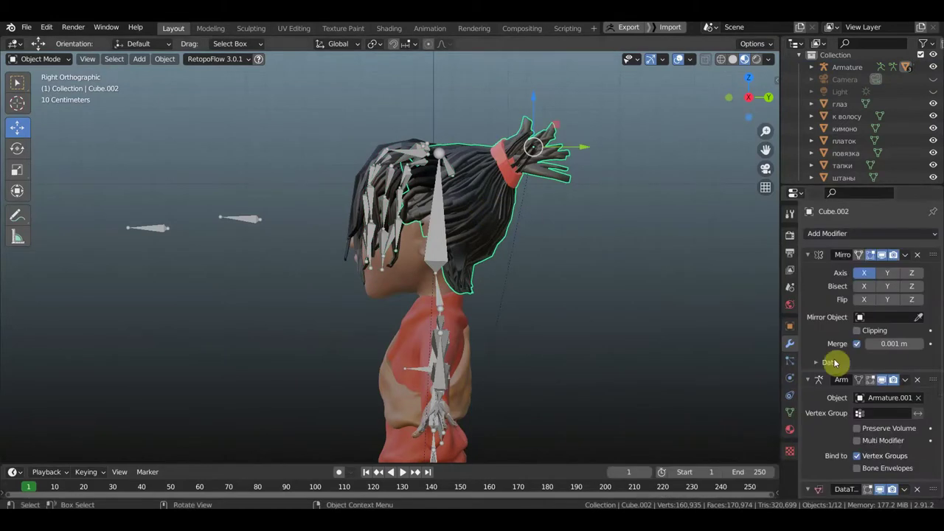
scroll(919, 453, "down", 5)
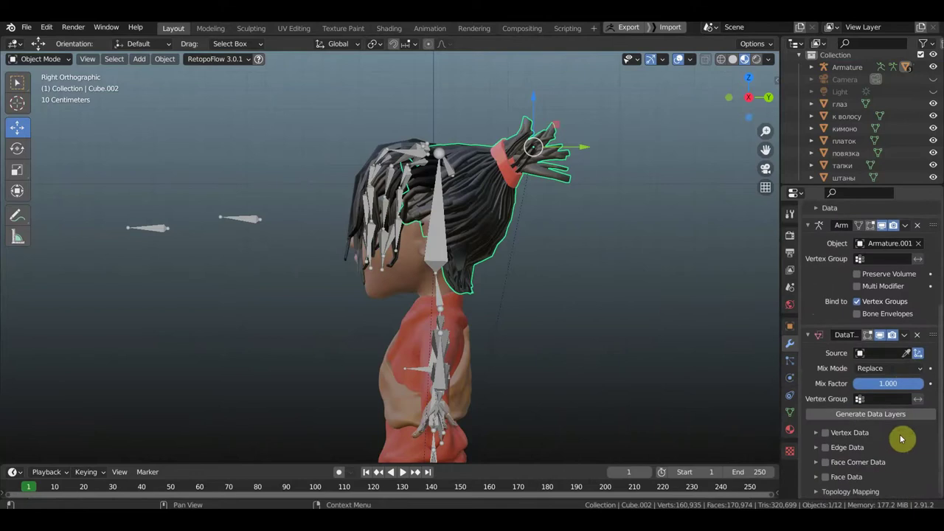
left_click(908, 354)
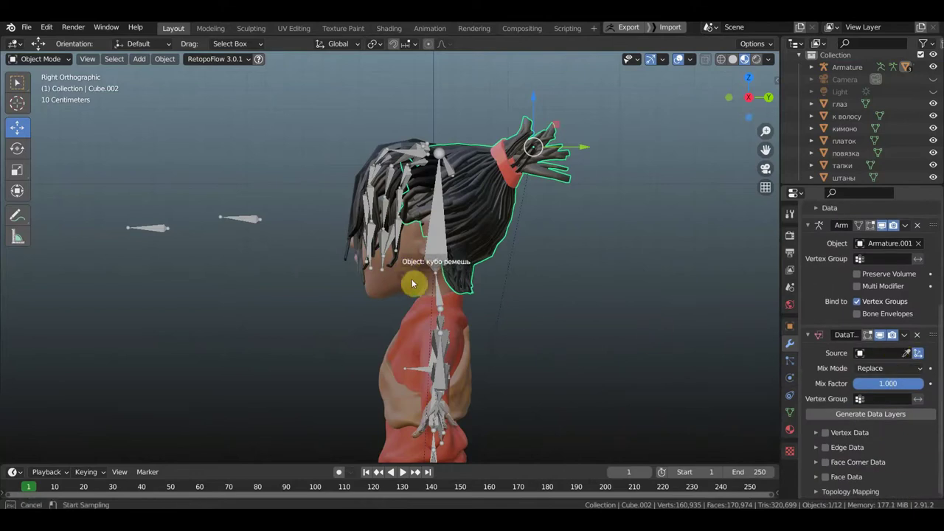
left_click(402, 276)
left_click(822, 451)
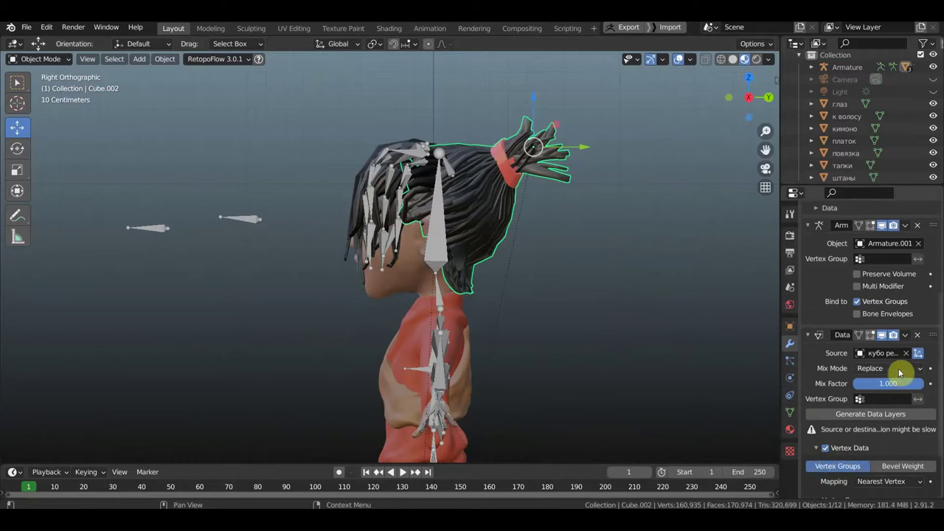
- Apply the Data Transfer and Mirror modifiers on Cube.002
left_click(906, 335)
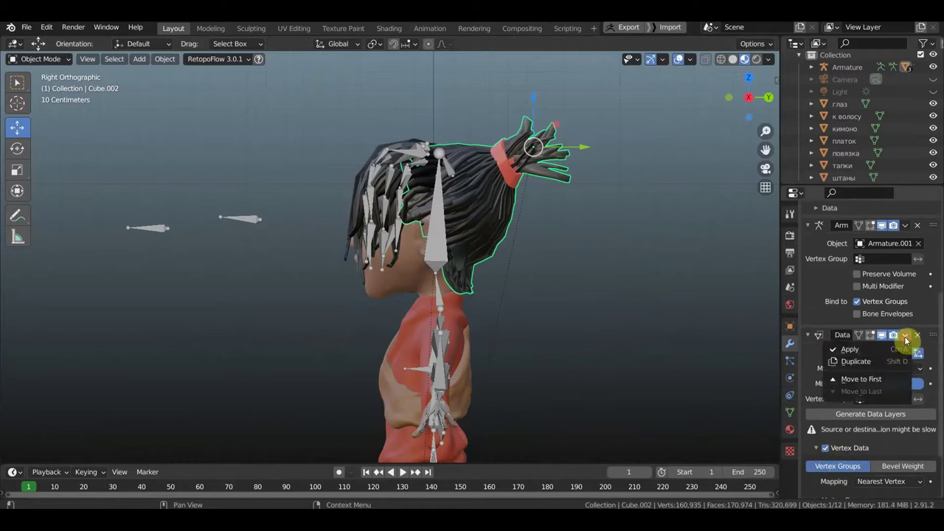
left_click(862, 353)
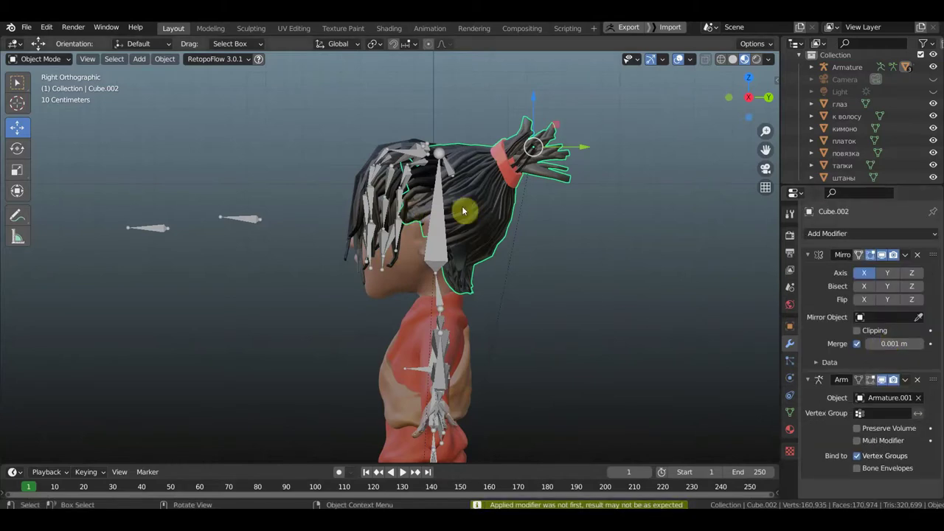
left_click(906, 255)
left_click(853, 270)
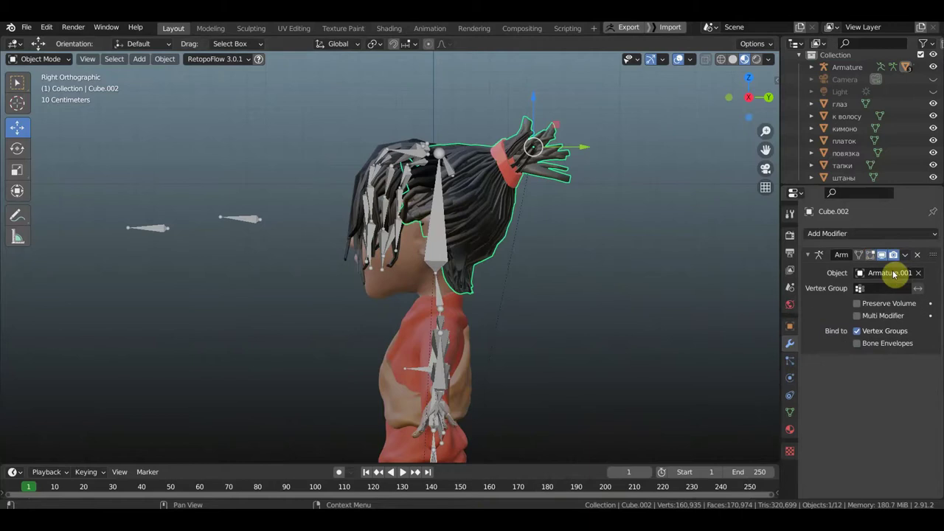
- Select the hair armature Armature.001 in a perspective view and bring up the mode list
middle_click_drag(343, 256, 352, 257)
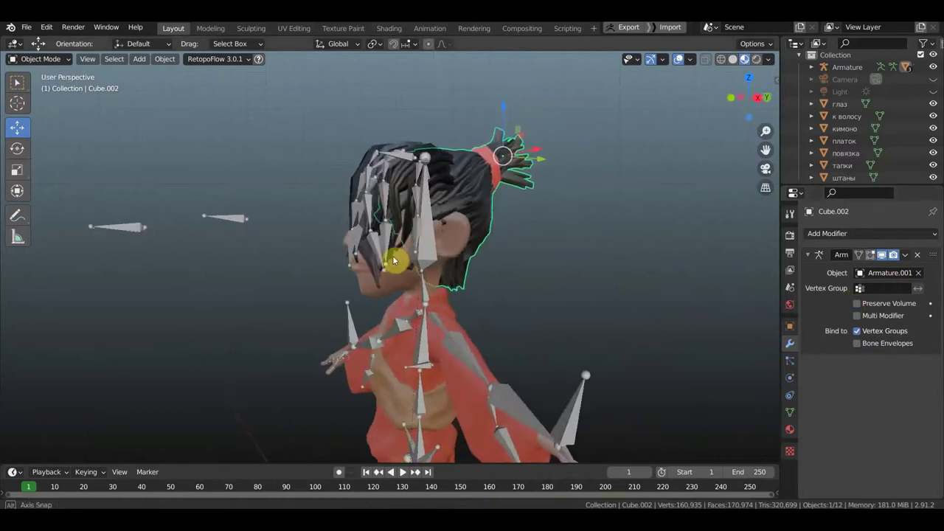
left_click(435, 204)
left_click(415, 169)
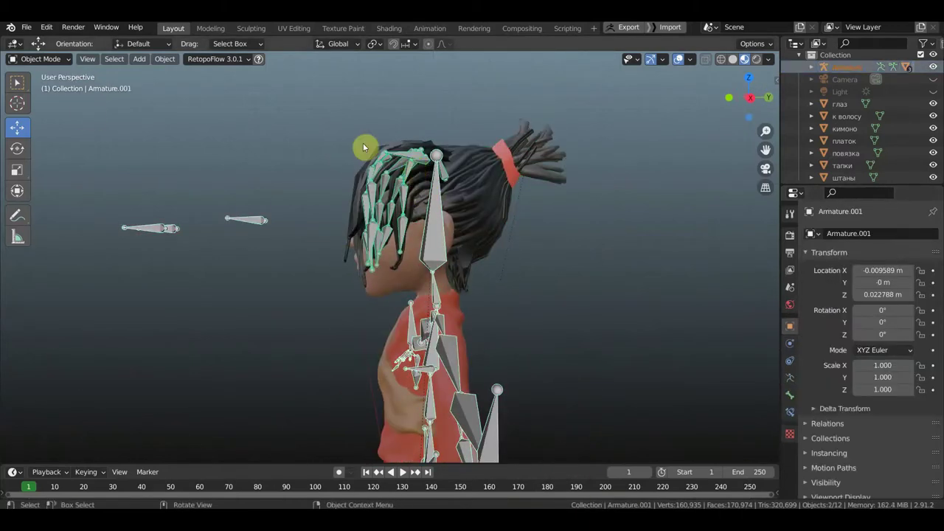
left_click(46, 59)
- In Pose Mode, test-rotate the head bone Bone.004, then undo the rotation
left_click(55, 105)
mouse_move(354, 236)
middle_mouse_down()
mouse_move(474, 266)
mouse_move(242, 270)
middle_mouse_up()
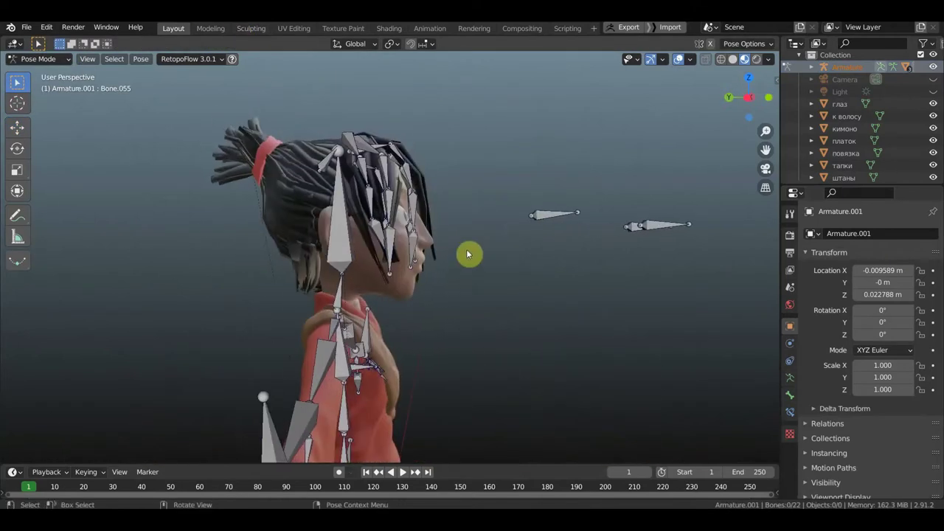
left_click(435, 279)
key("r")
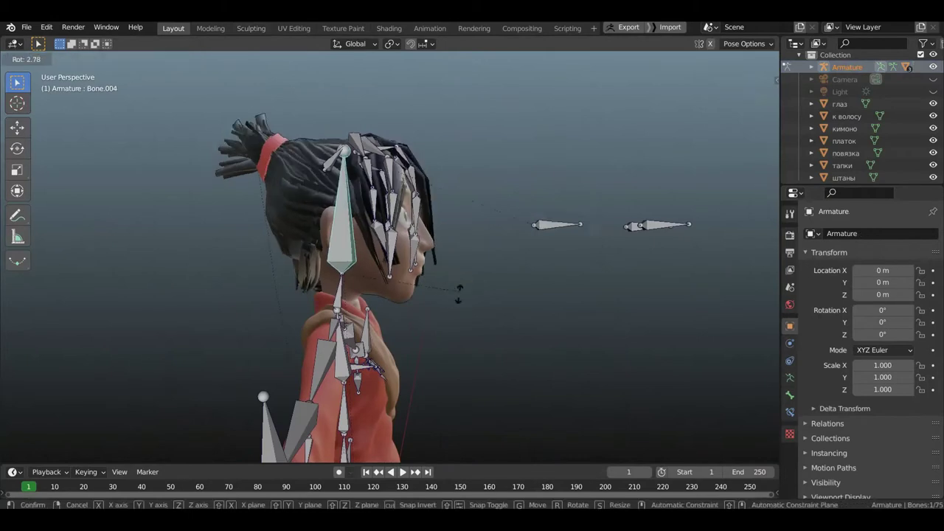
left_click(389, 297)
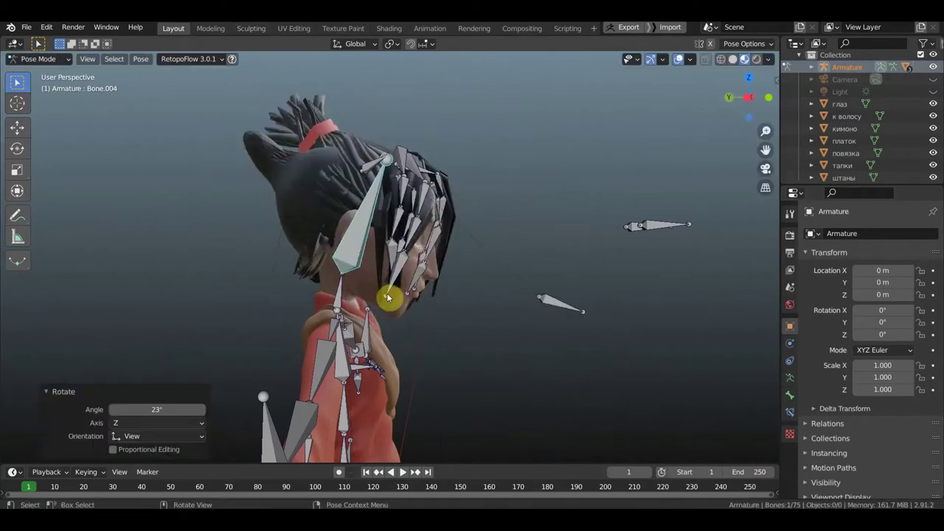
key("ctrl+z")
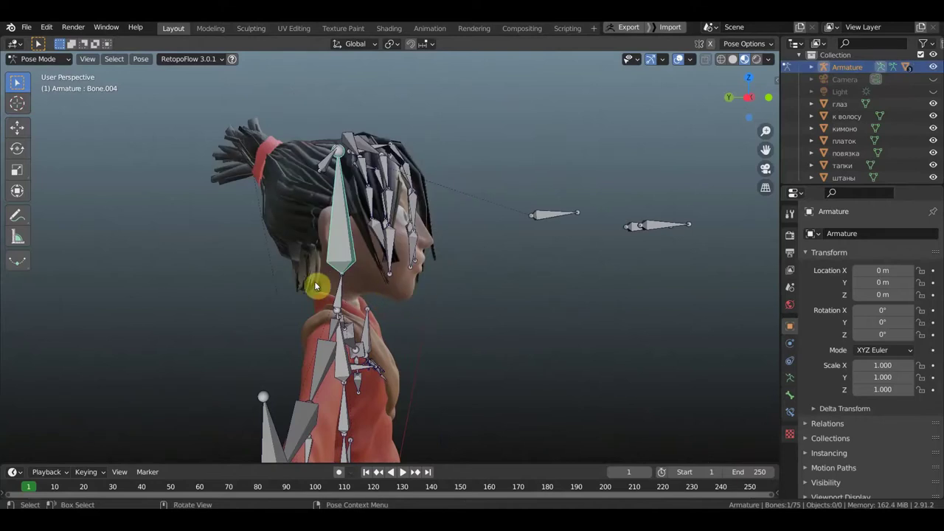
- Return to Object Mode and select к волосу together with Cube.002
middle_click_drag(373, 279, 221, 185)
left_click(41, 59)
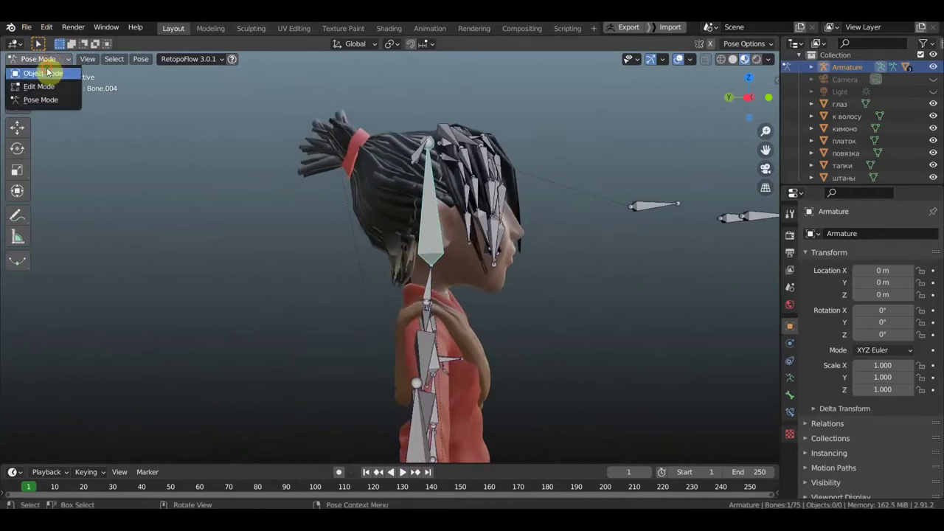
left_click(44, 72)
scroll(861, 155, "down", 1)
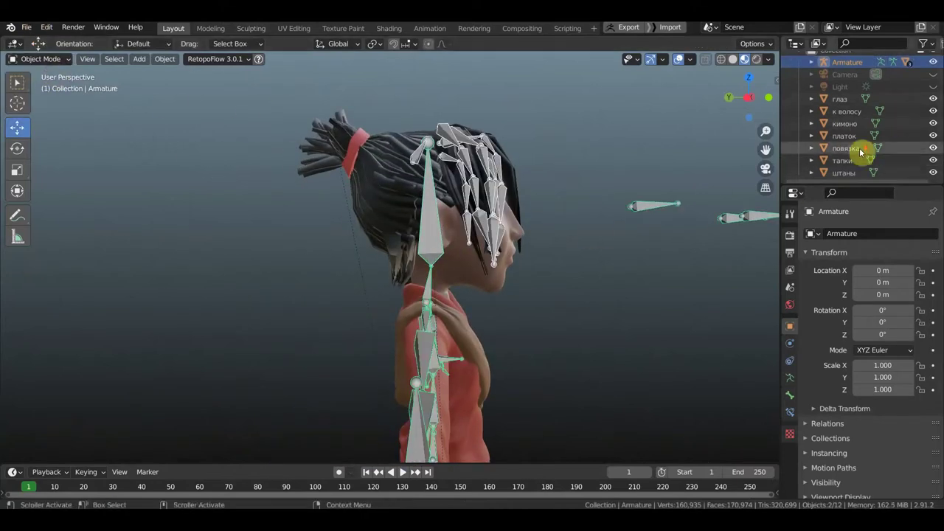
left_click(852, 116)
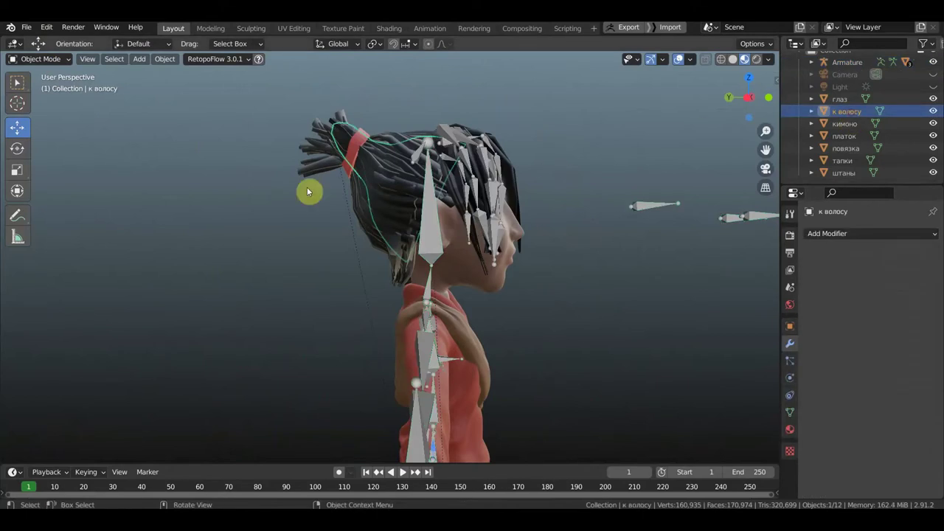
left_click(325, 171, "shift")
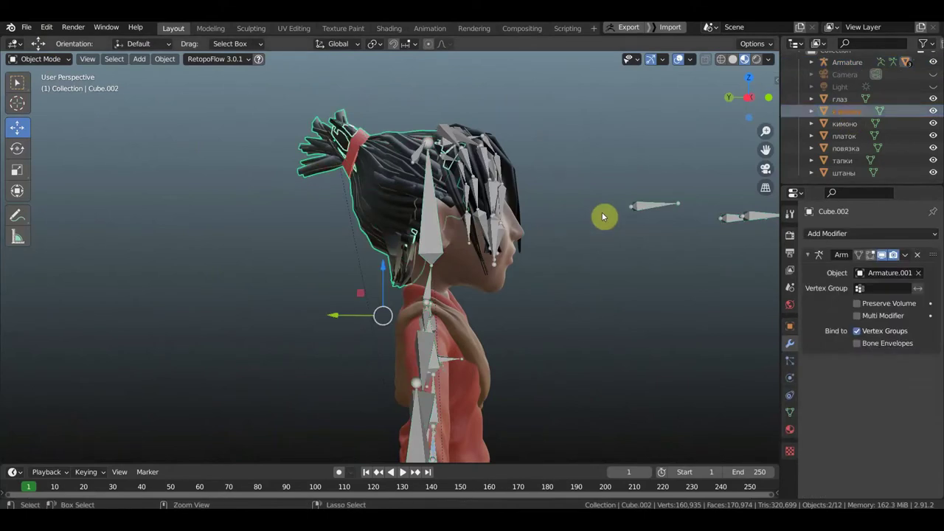
- Join the hair pieces, remove the old Armature modifier, and parent to Armature.001 with empty groups
key("ctrl+j")
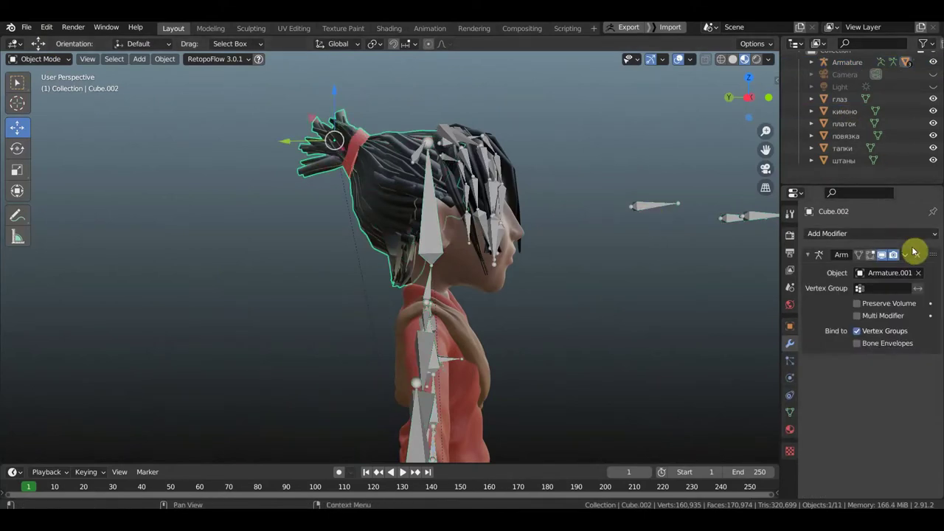
left_click(919, 256)
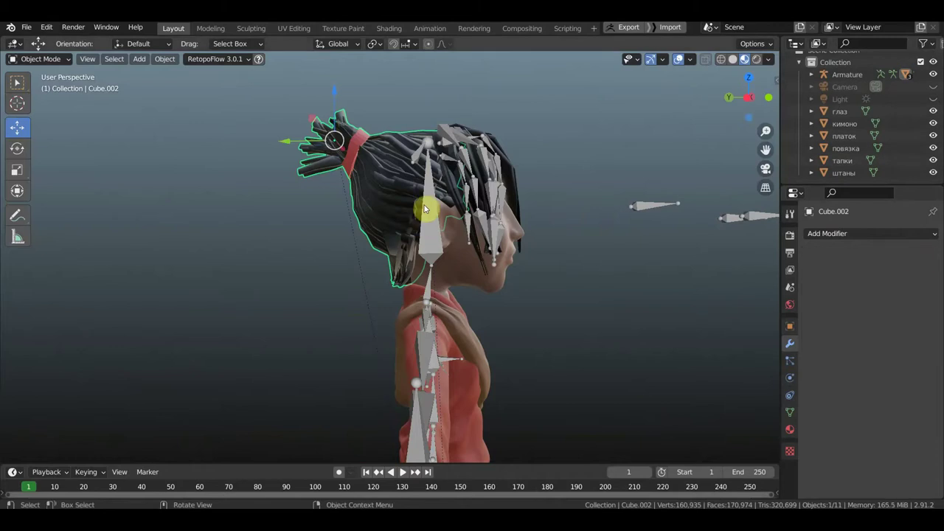
middle_click_drag(476, 185, 419, 214, "shift")
scroll(390, 212, "up", 2)
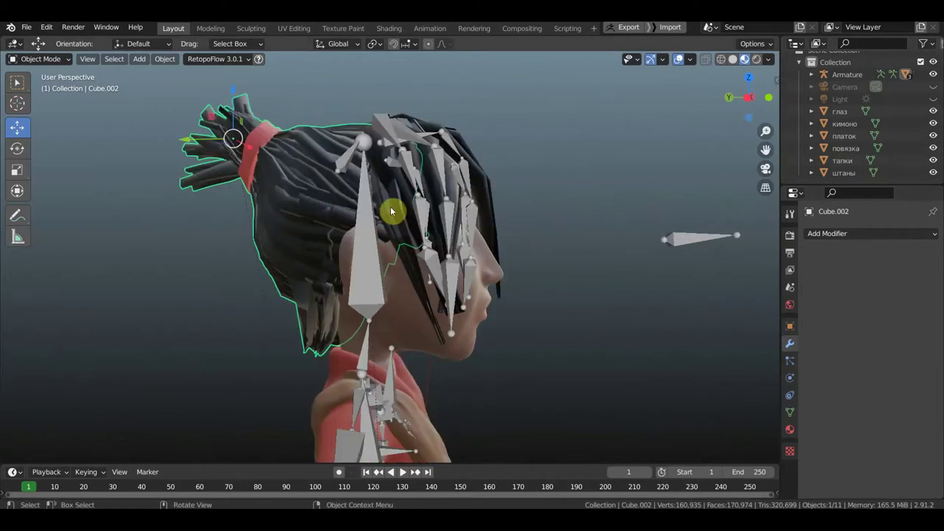
left_click(425, 169, "shift")
key("ctrl+p")
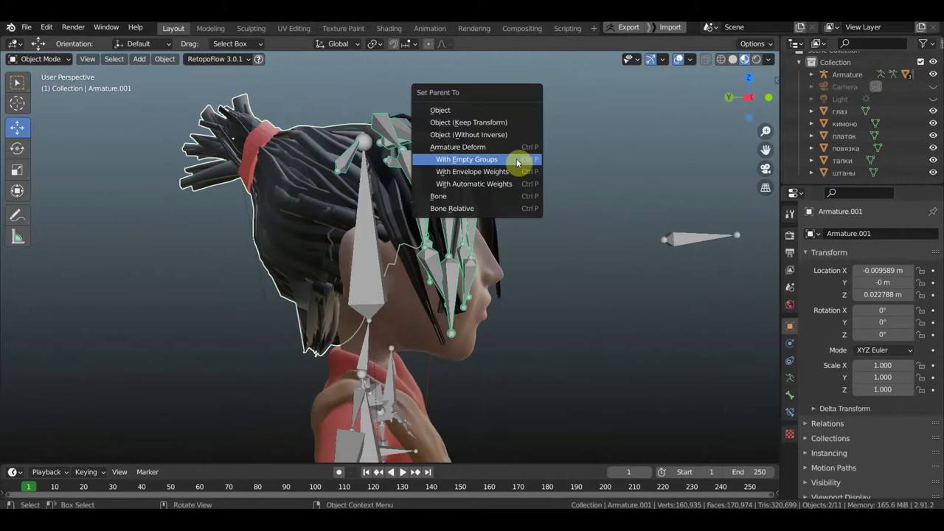
left_click(518, 160)
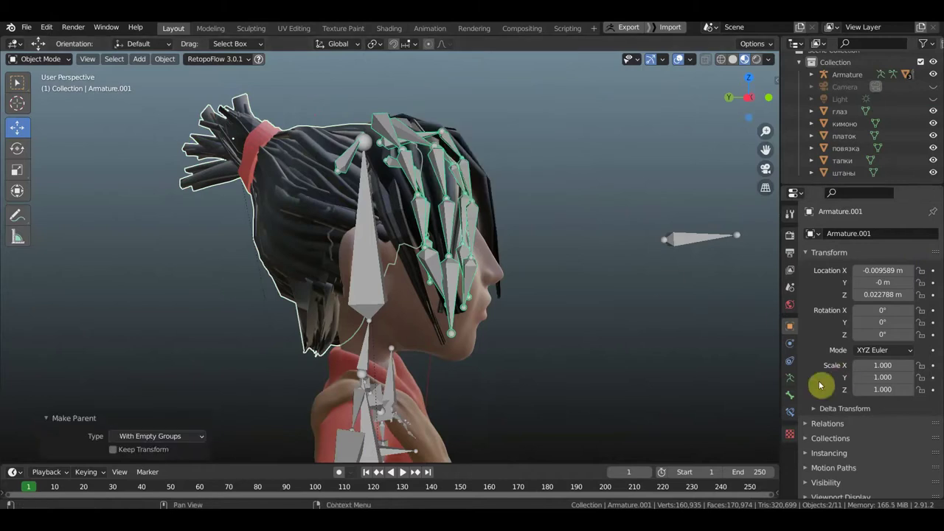
- Add a Data Transfer modifier to Cube.002 copying vertex groups from кубо ремешь
left_click(324, 182)
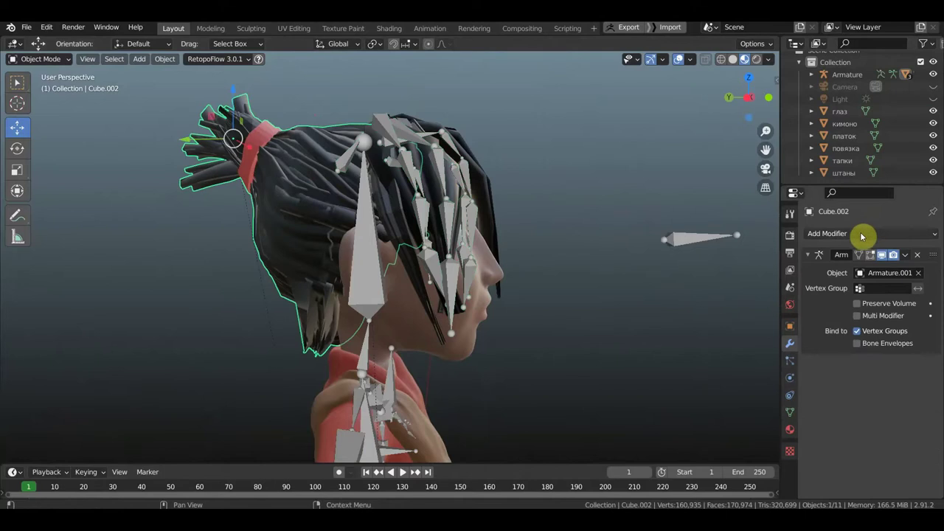
left_click(864, 233)
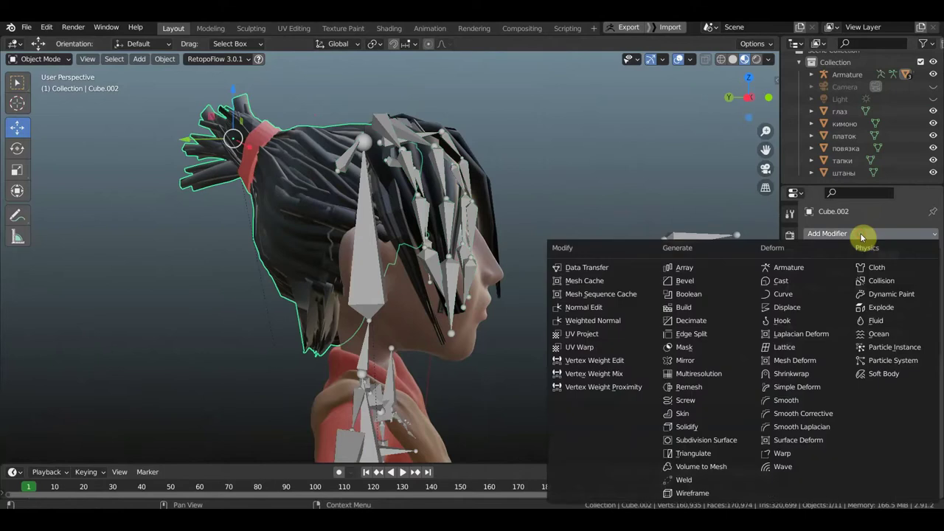
left_click(591, 268)
scroll(881, 382, "down", 1)
left_click(908, 354)
left_click(416, 307)
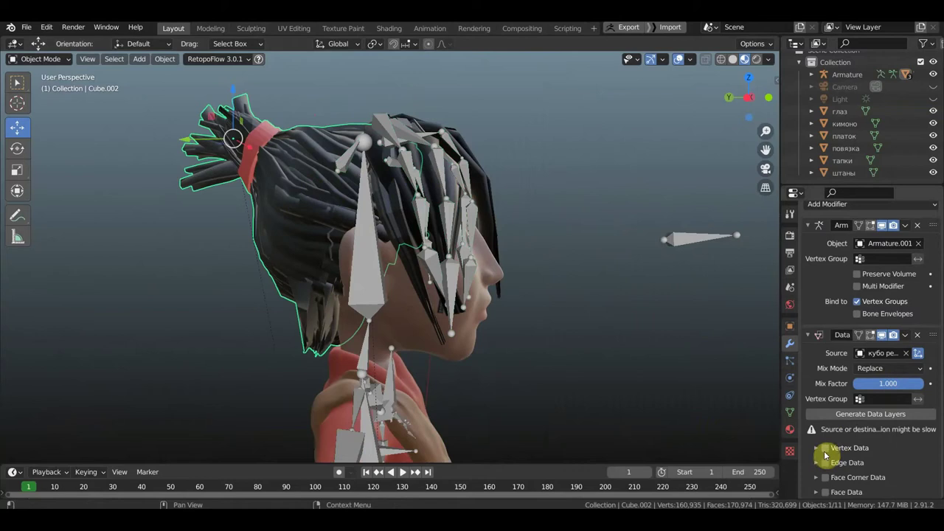
left_click(825, 448)
left_click(832, 466)
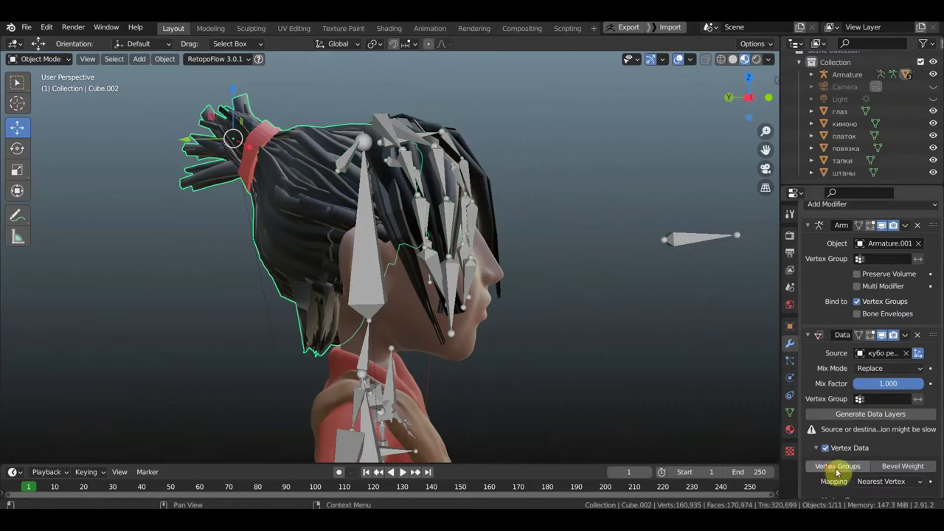
- Apply the Data Transfer modifier to bake the vertex-group weights onto the hair
left_click(906, 335)
left_click(858, 360)
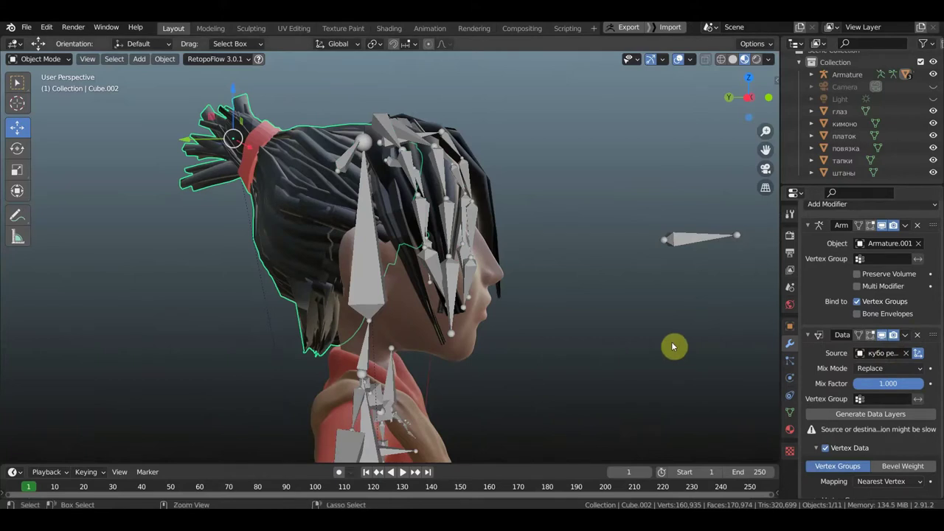
left_click(816, 448)
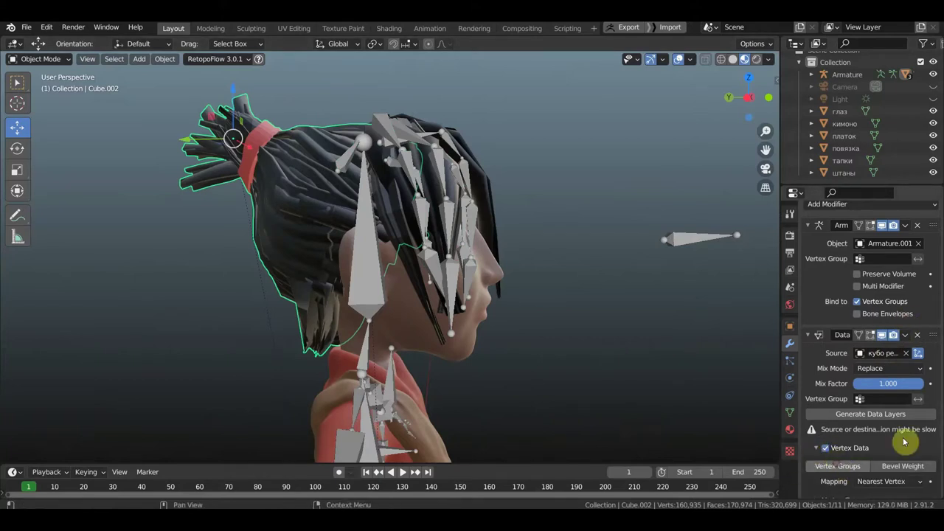
left_click(905, 336)
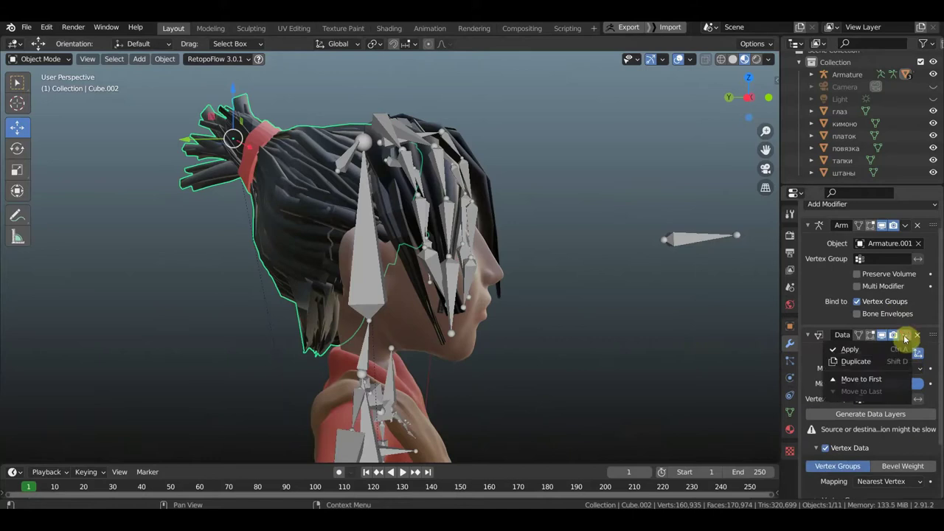
left_click(860, 350)
scroll(383, 316, "down", 2)
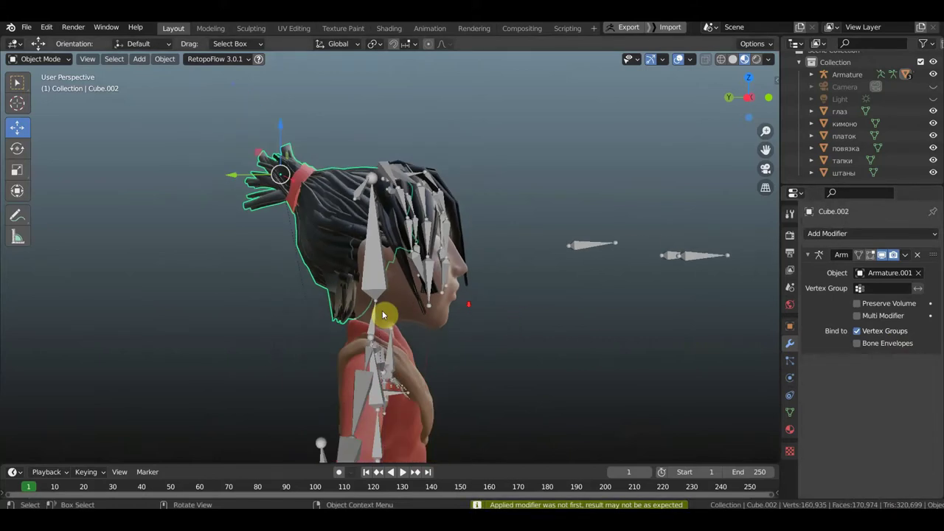
left_click(369, 288)
- Put the hair armature Armature.001 into Pose Mode
left_click(39, 60)
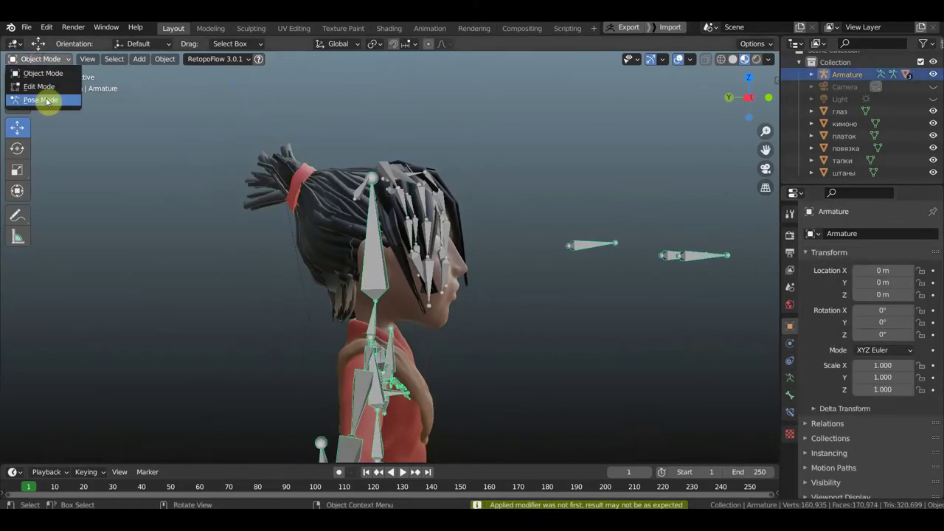
left_click(47, 101)
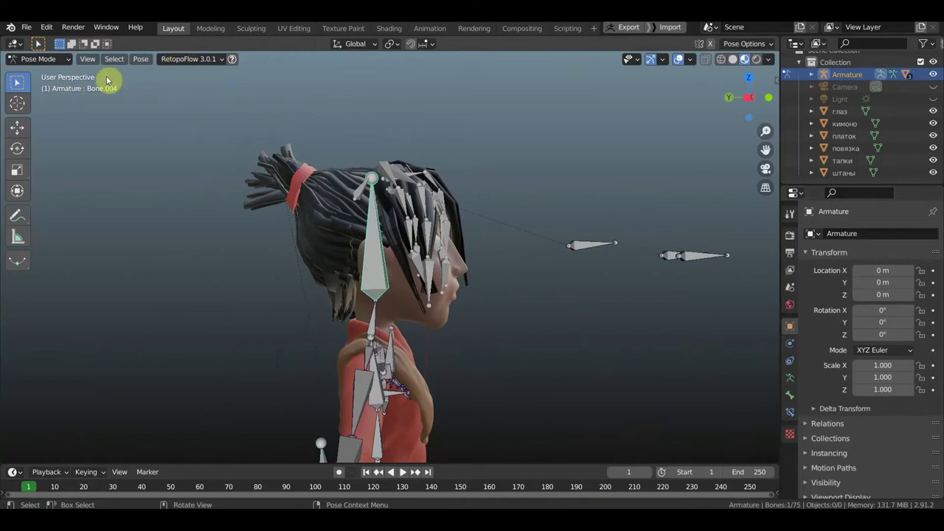
left_click(44, 60)
left_click(39, 71)
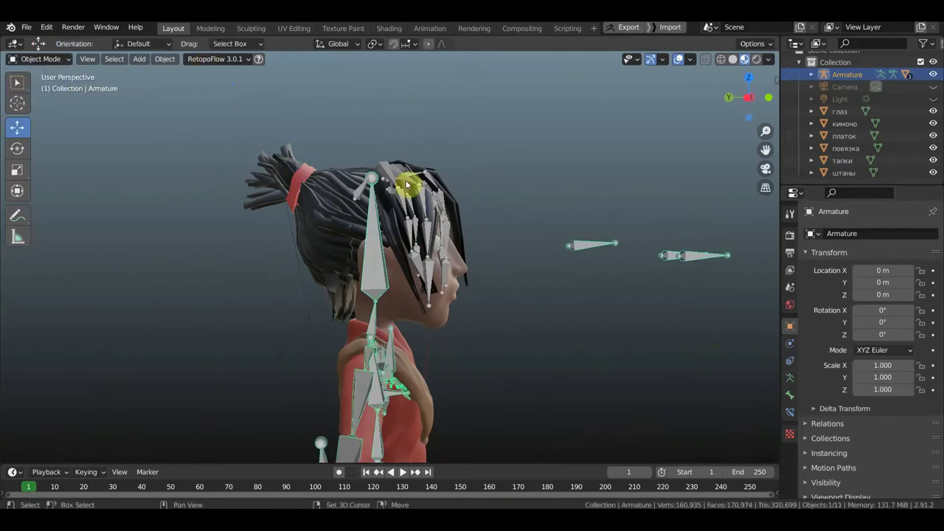
left_click(386, 171)
left_click(56, 59)
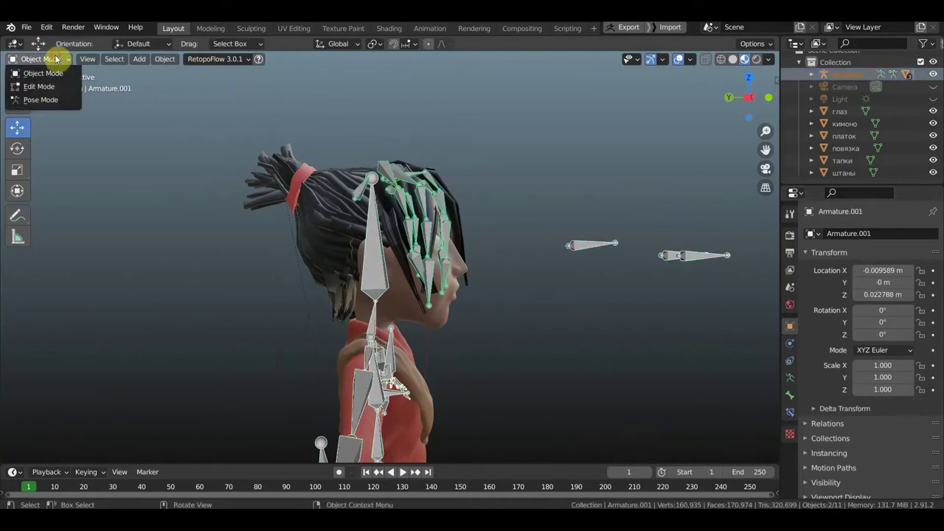
left_click(38, 99)
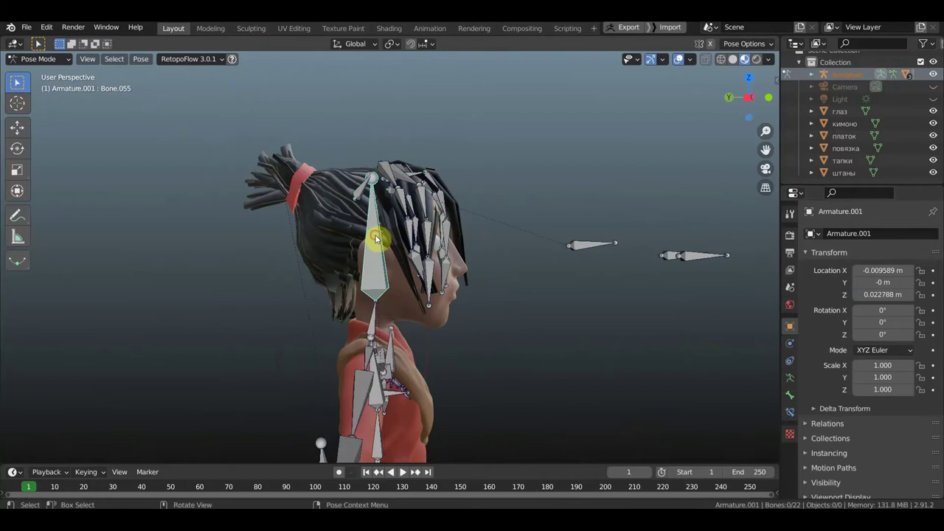
- Tilt the head bone Bone.004 by 8.9°
left_click(535, 345)
key("r")
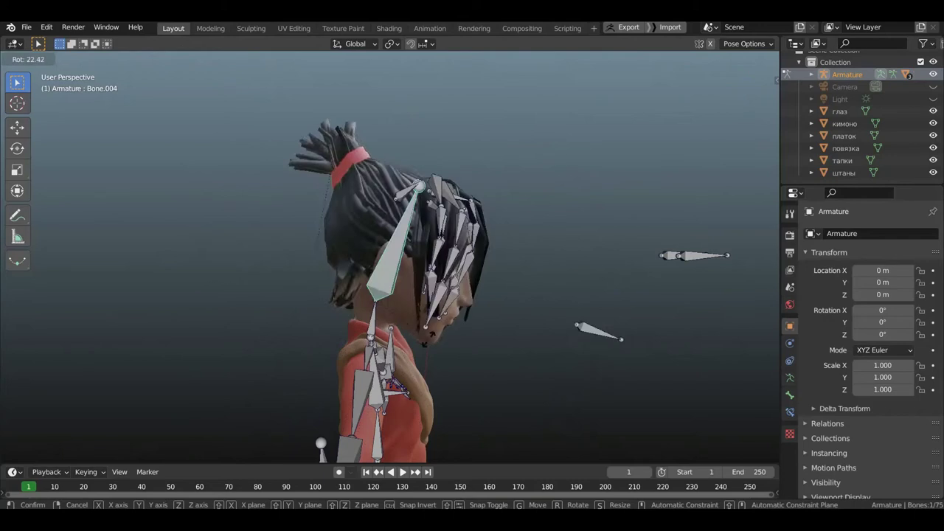
left_click(417, 326)
mouse_move(418, 327)
middle_mouse_down()
mouse_move(320, 327)
mouse_move(382, 310)
middle_mouse_up()
middle_click_drag(399, 225, 457, 200)
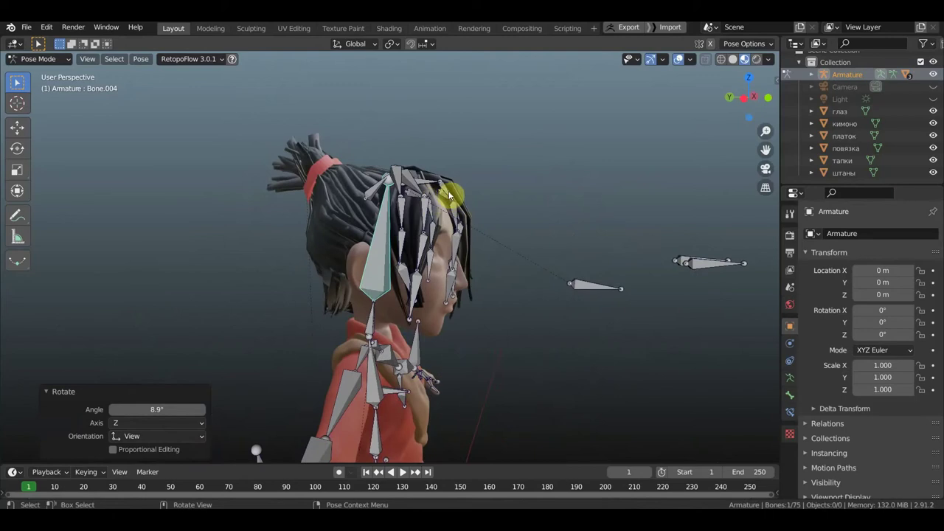
- Rotate hair bone Bone.037 and two more hair bones slightly
left_click(457, 198)
key("r")
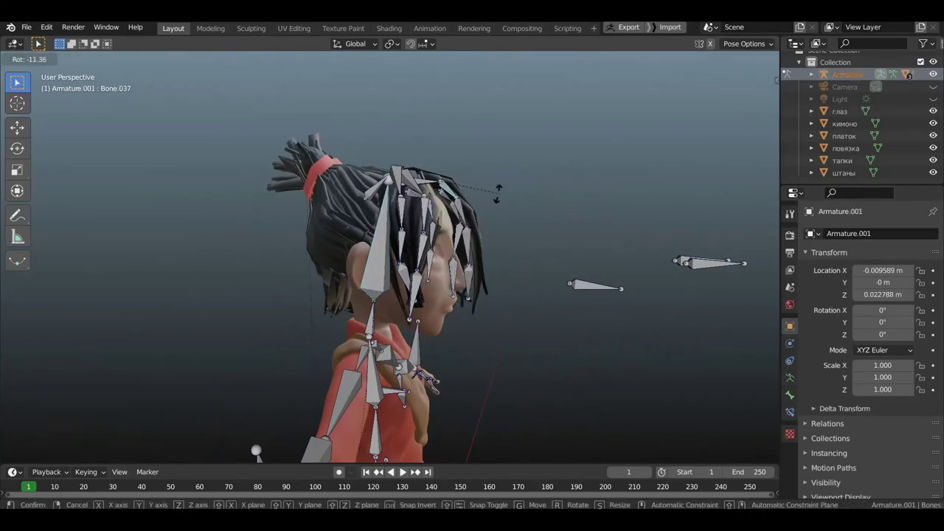
left_click(480, 209)
middle_click_drag(481, 209, 403, 203)
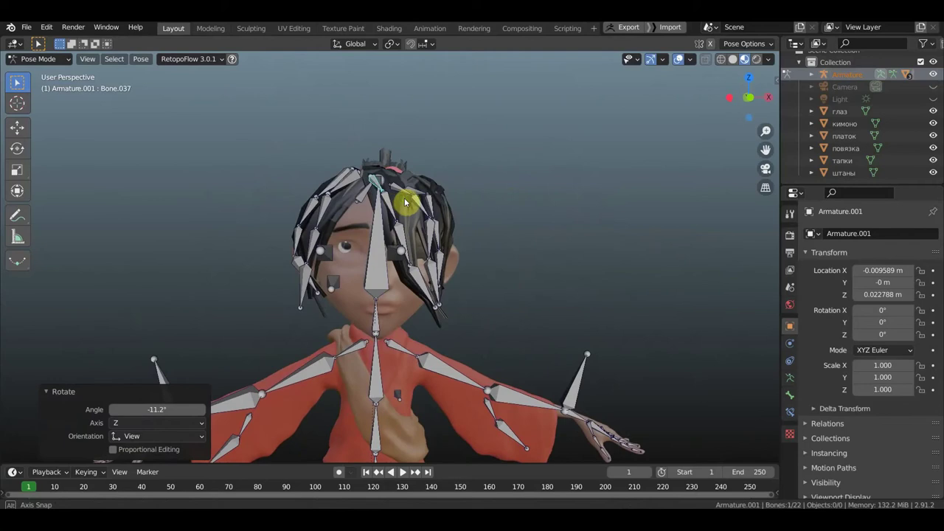
key("r")
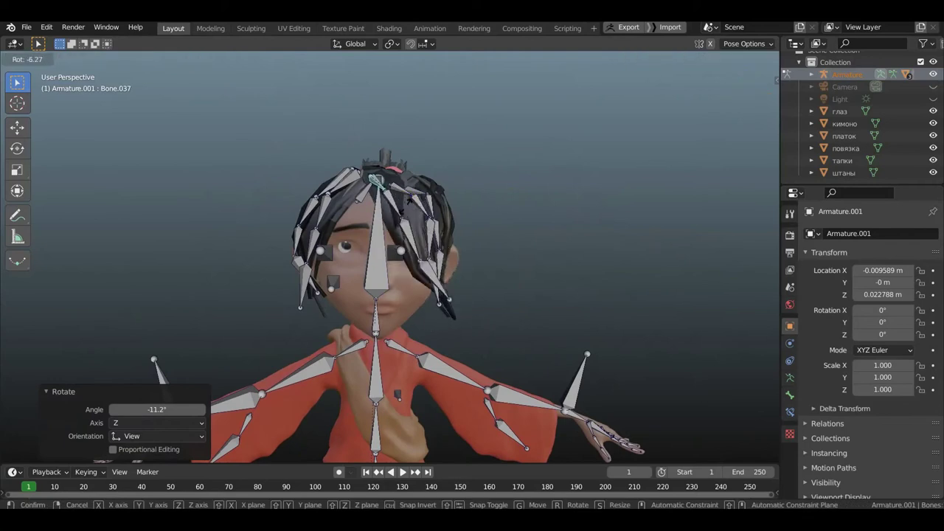
left_click(364, 213)
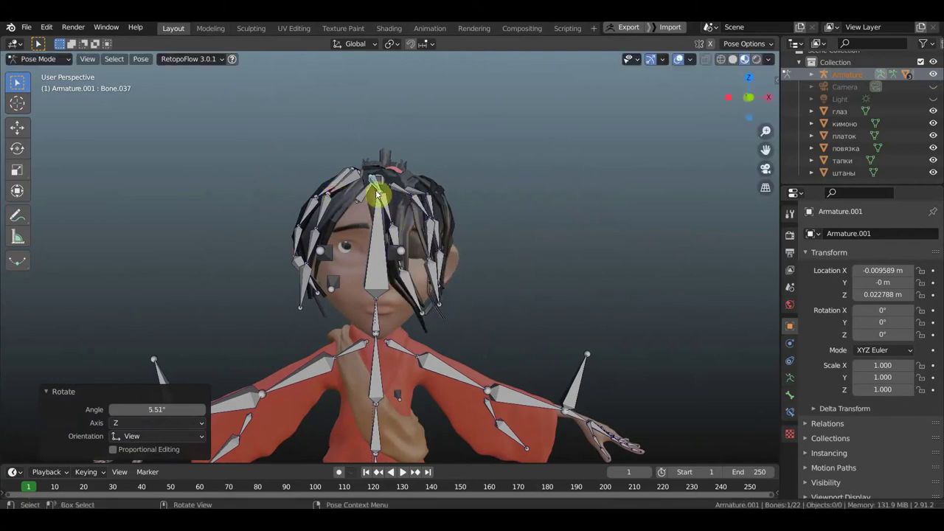
left_click(377, 194)
key("r")
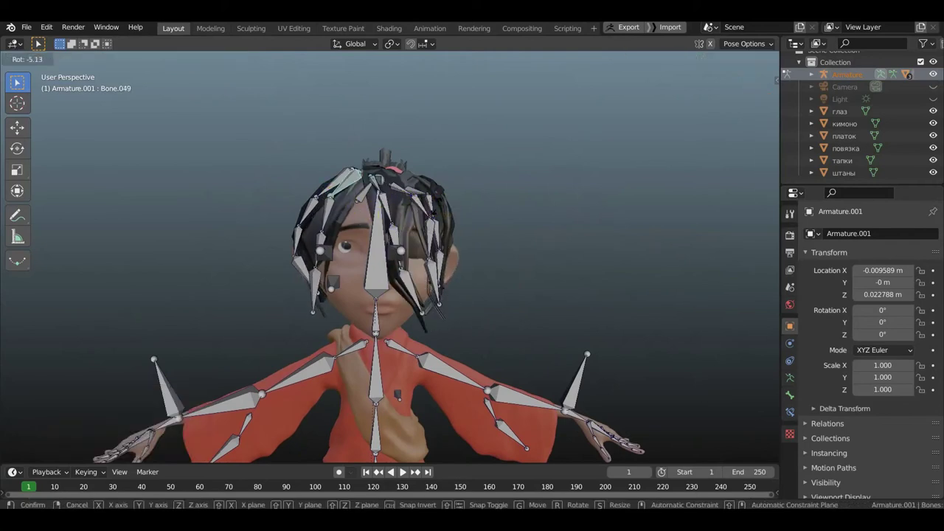
left_click(449, 219)
middle_click_drag(448, 220, 538, 226)
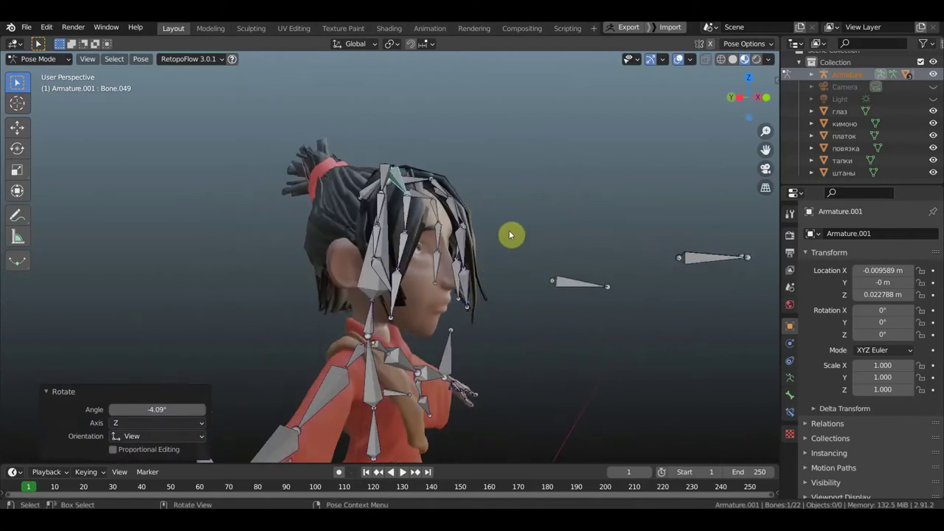
mouse_move(477, 238)
middle_mouse_down()
mouse_move(378, 207)
mouse_move(324, 258)
mouse_move(365, 266)
mouse_move(318, 255)
middle_mouse_up()
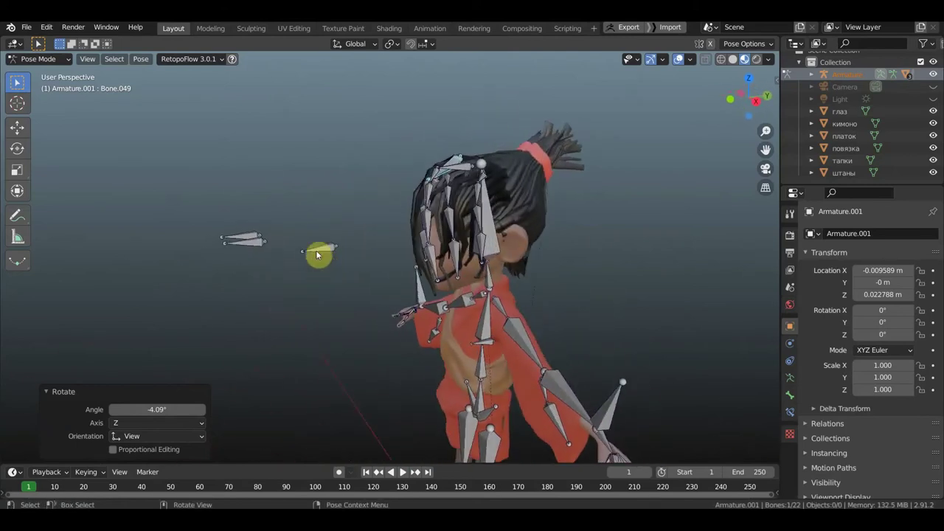
- Move the target bone further out in front of the face, then select it with eye bone Bone.044 active
left_click(338, 253)
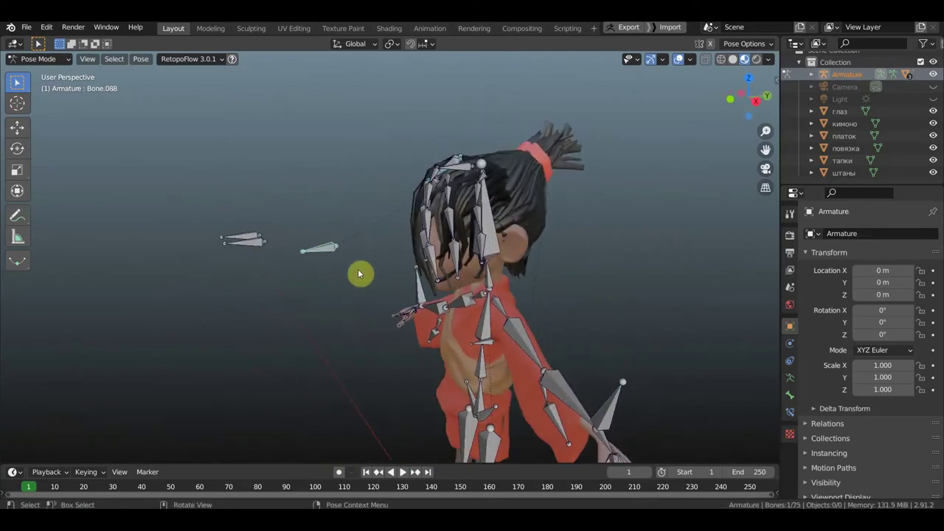
key("g")
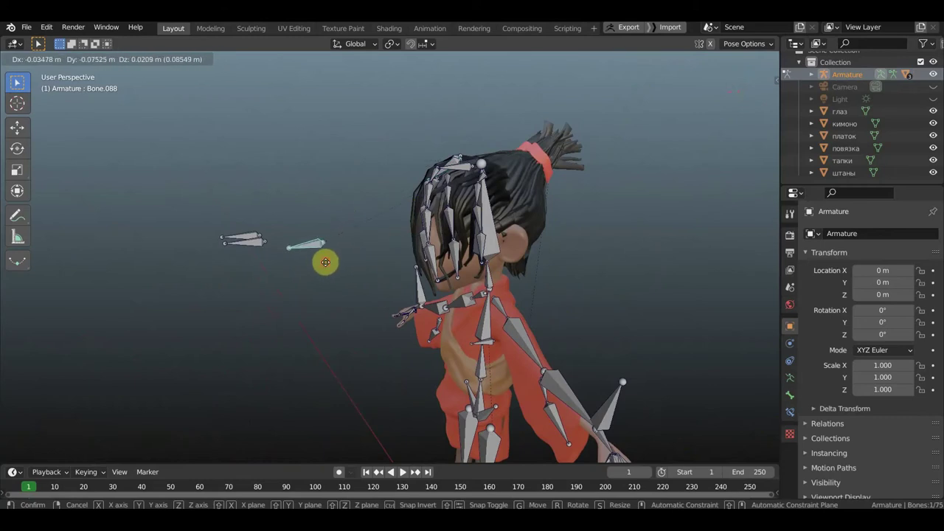
left_click(304, 266)
left_click(457, 273)
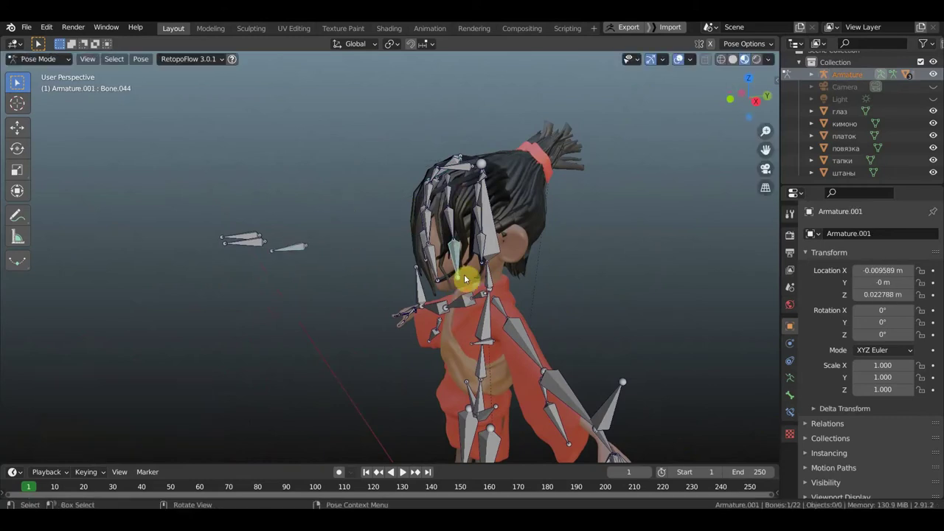
left_click(295, 255)
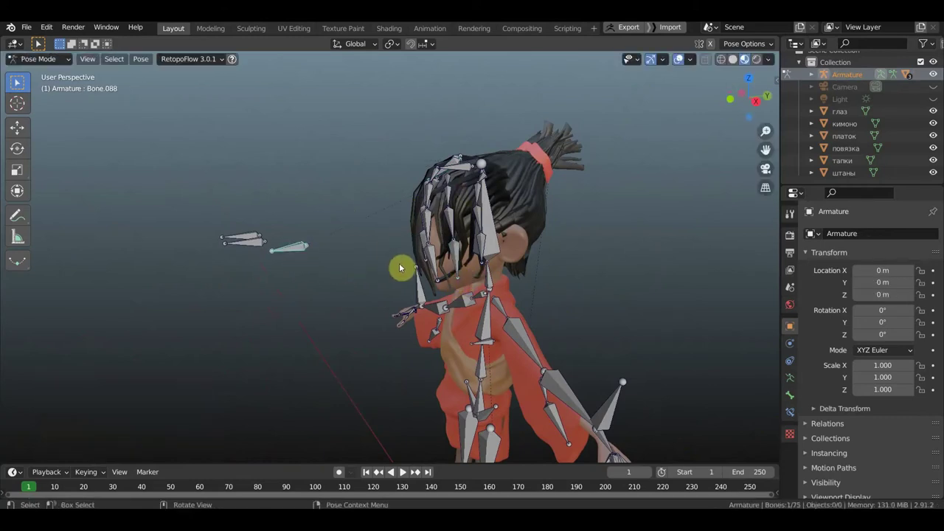
left_click(459, 267)
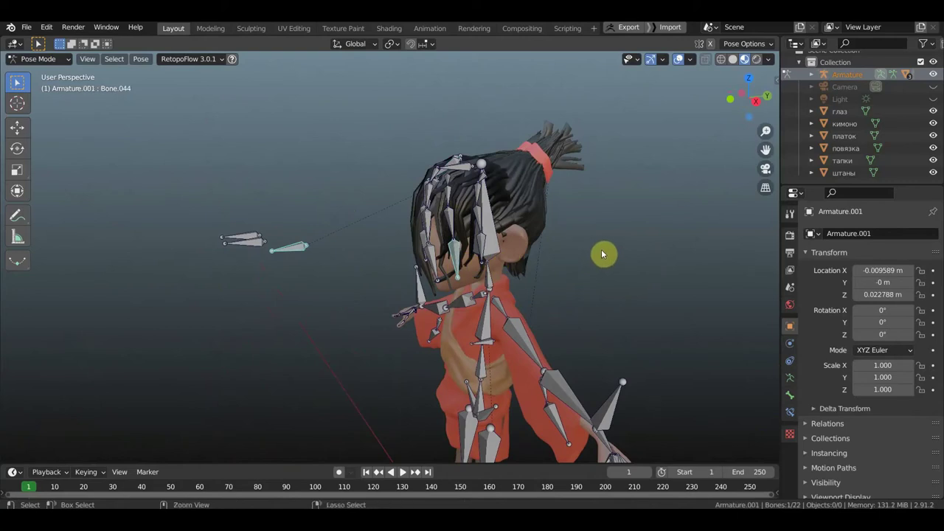
key("ctrl+shift+c")
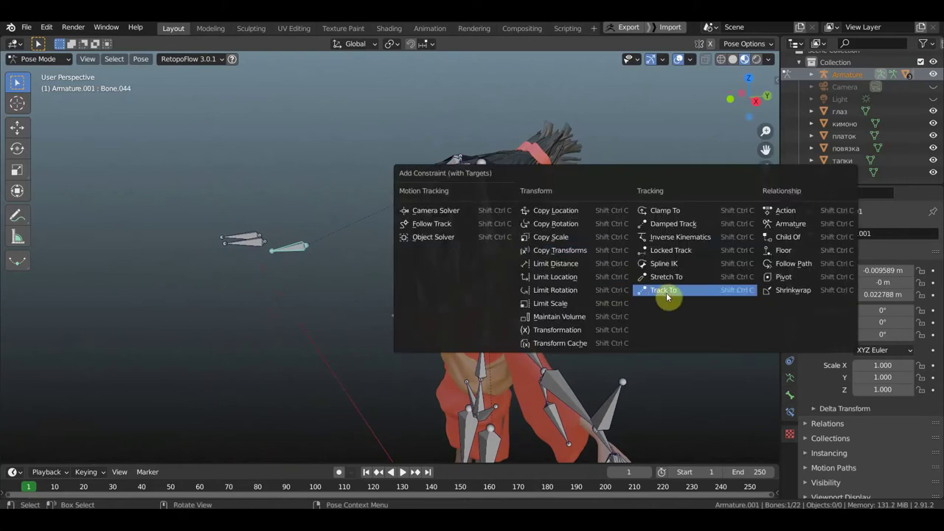
- Add a Track To constraint to the eye bone with Track Axis Y and Up Z
left_click(661, 292)
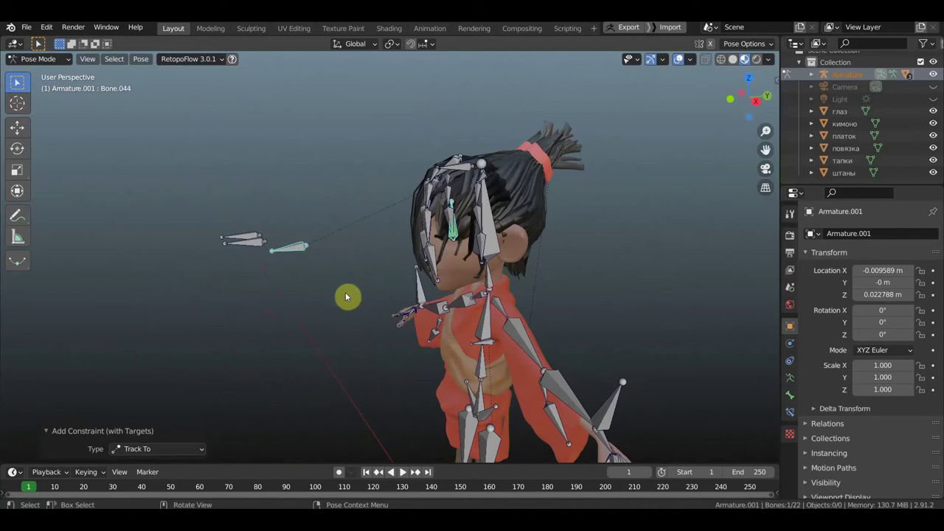
left_click(456, 231)
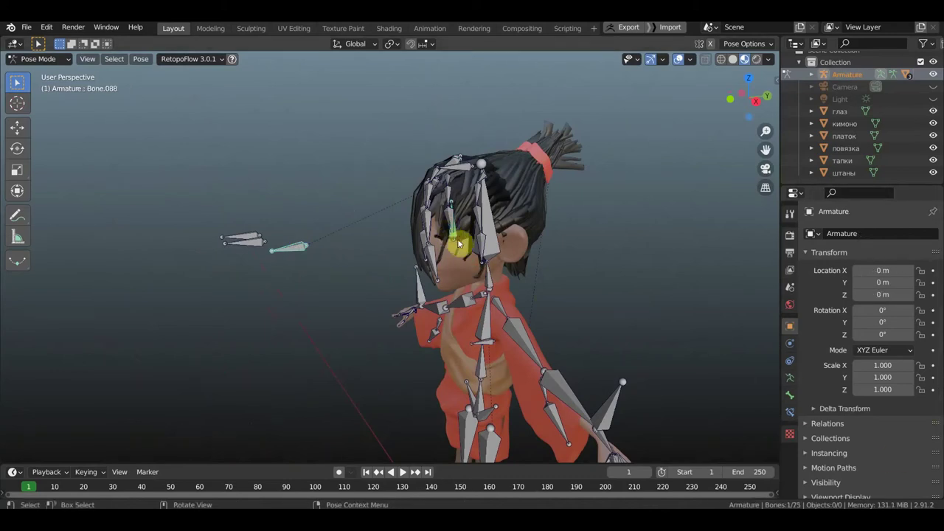
left_click(790, 412)
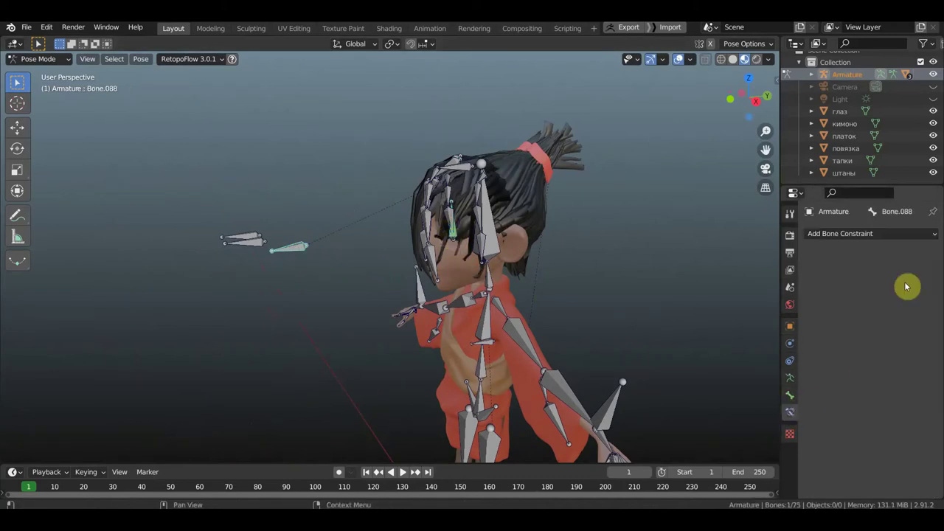
left_click(453, 235)
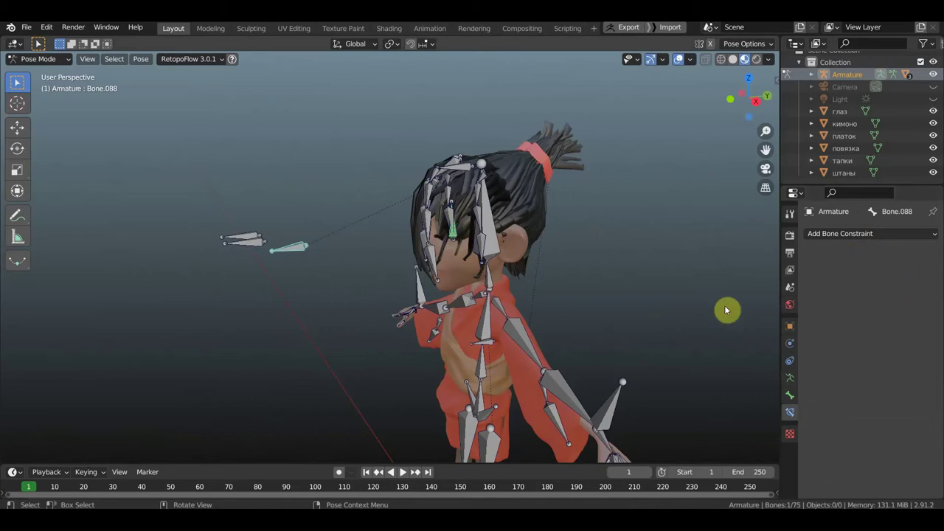
left_click(454, 236)
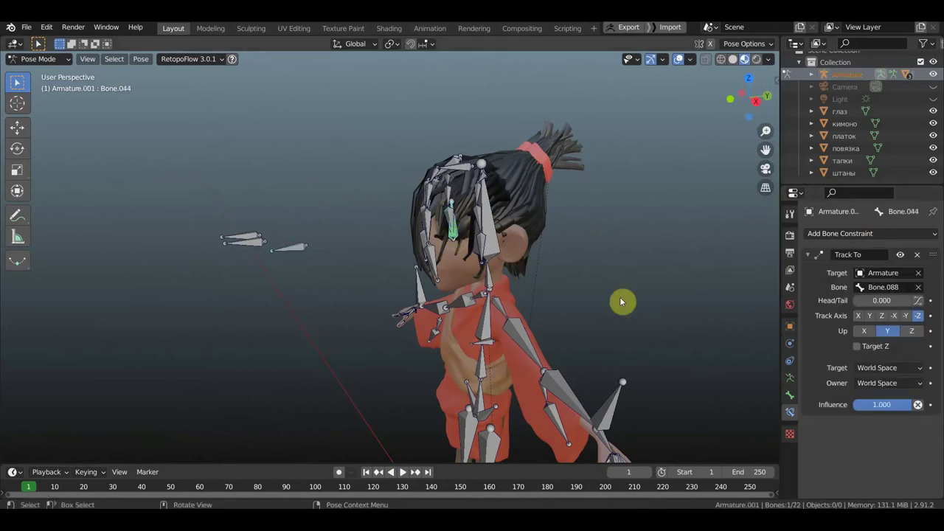
left_click(870, 316)
left_click(914, 333)
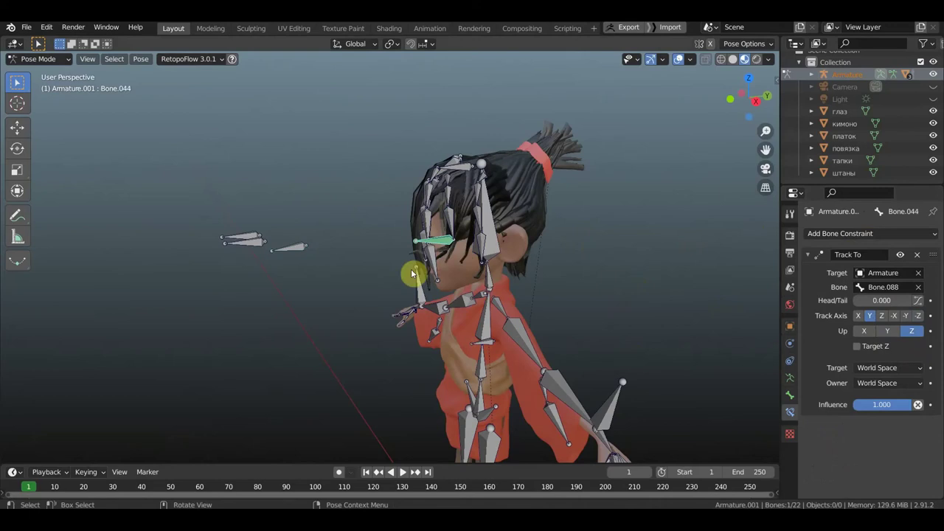
- Move target bone Bone.088 away from the body to test the eye tracking
left_click(611, 364)
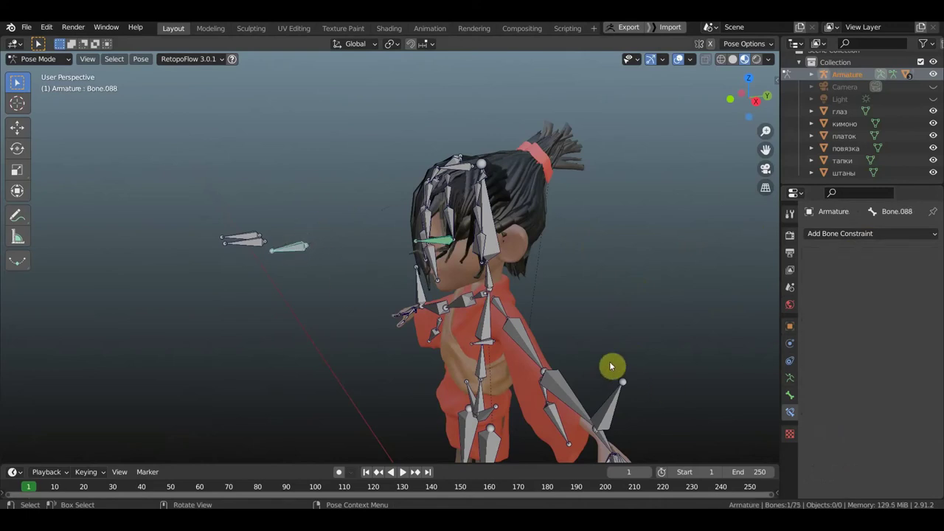
key("g")
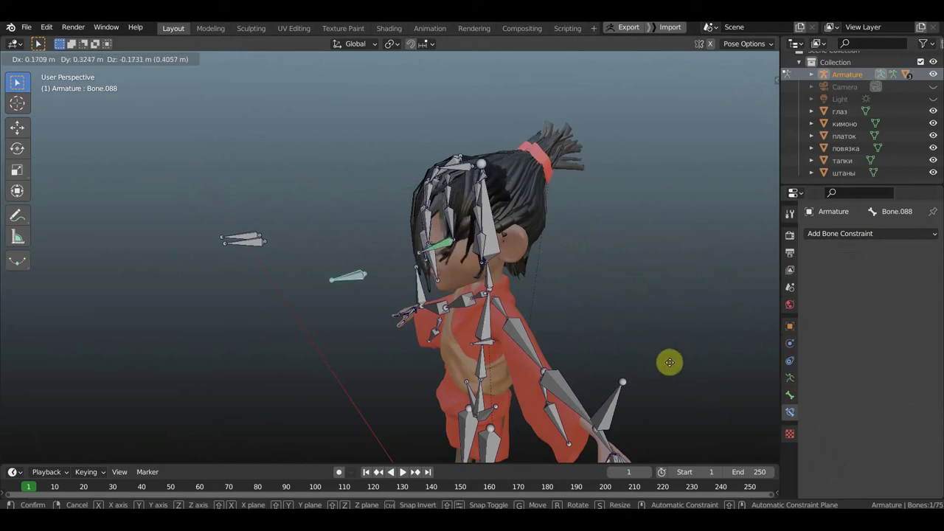
left_click(668, 362)
mouse_move(669, 362)
middle_mouse_down()
mouse_move(741, 365)
mouse_move(643, 384)
middle_mouse_up()
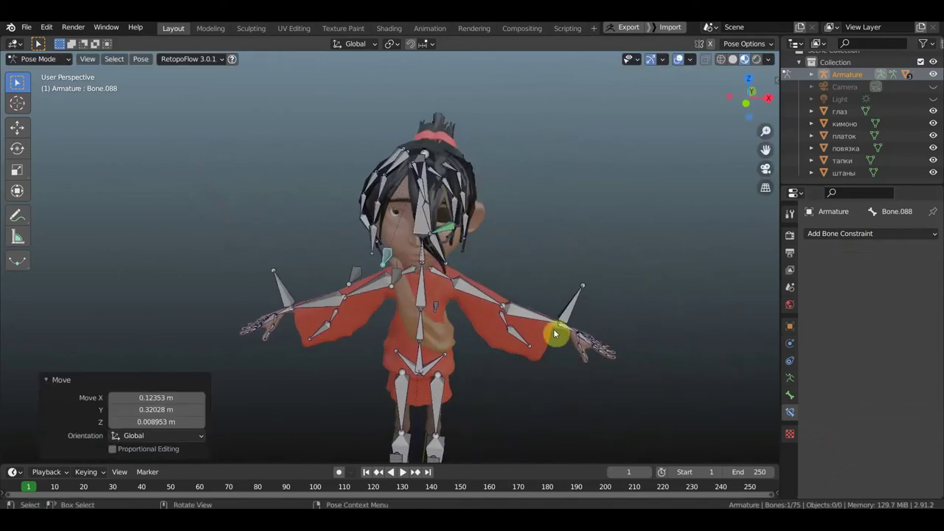
key("g")
left_click(520, 300)
key("KP_1")
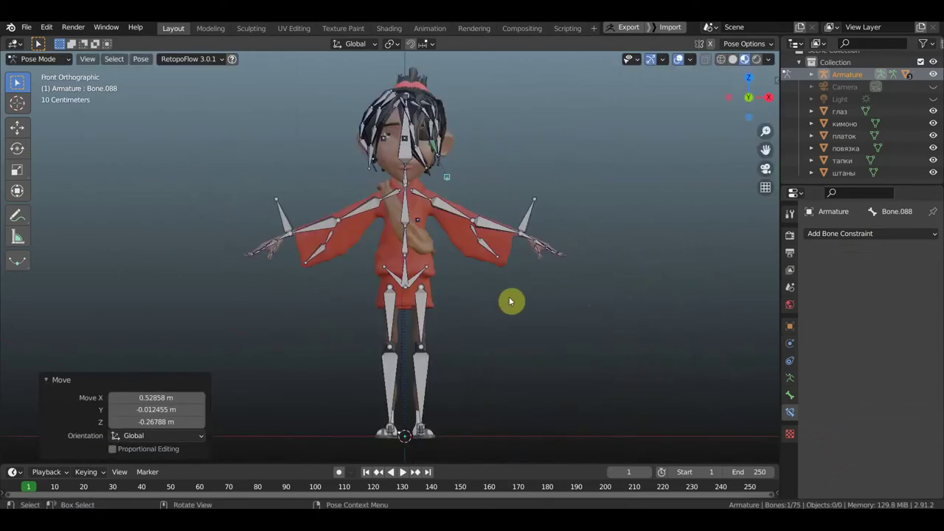
scroll(510, 301, "down", 1)
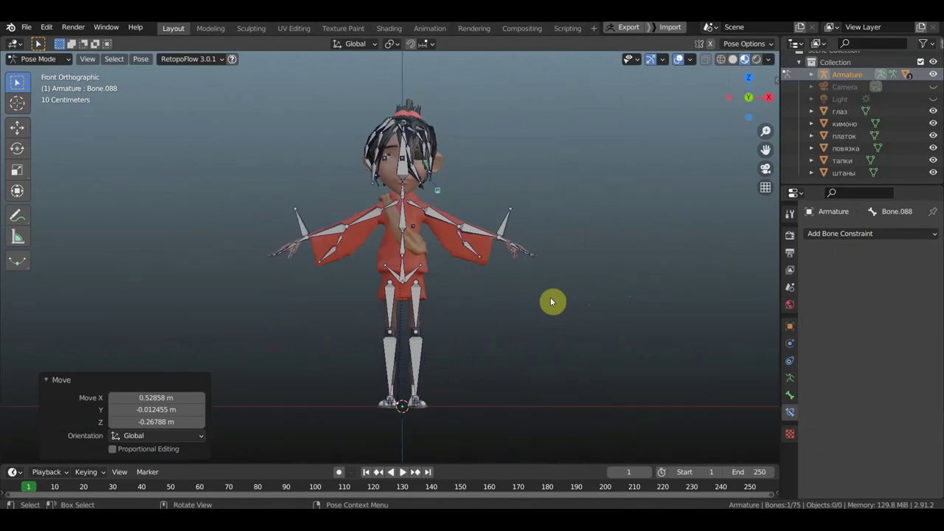
mouse_move(553, 301)
middle_mouse_down()
mouse_move(475, 312)
mouse_move(605, 297)
mouse_move(550, 306)
middle_mouse_up()
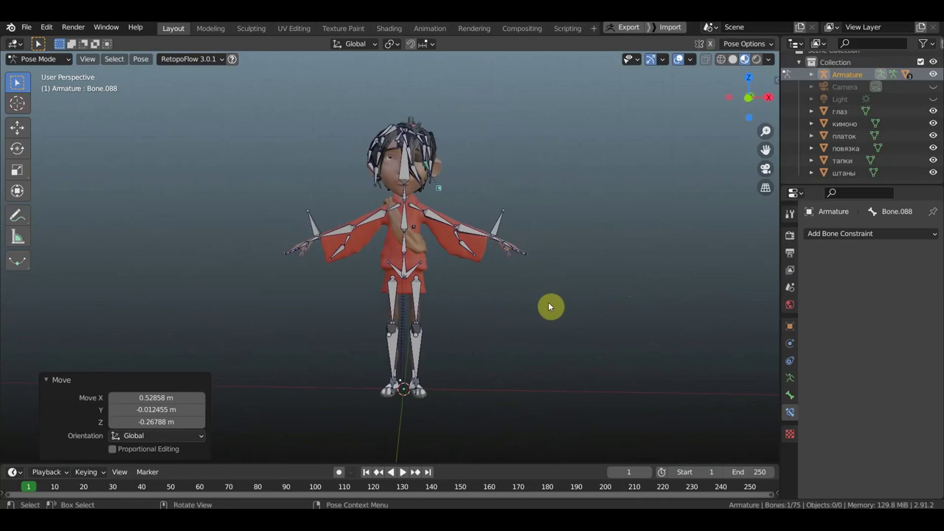